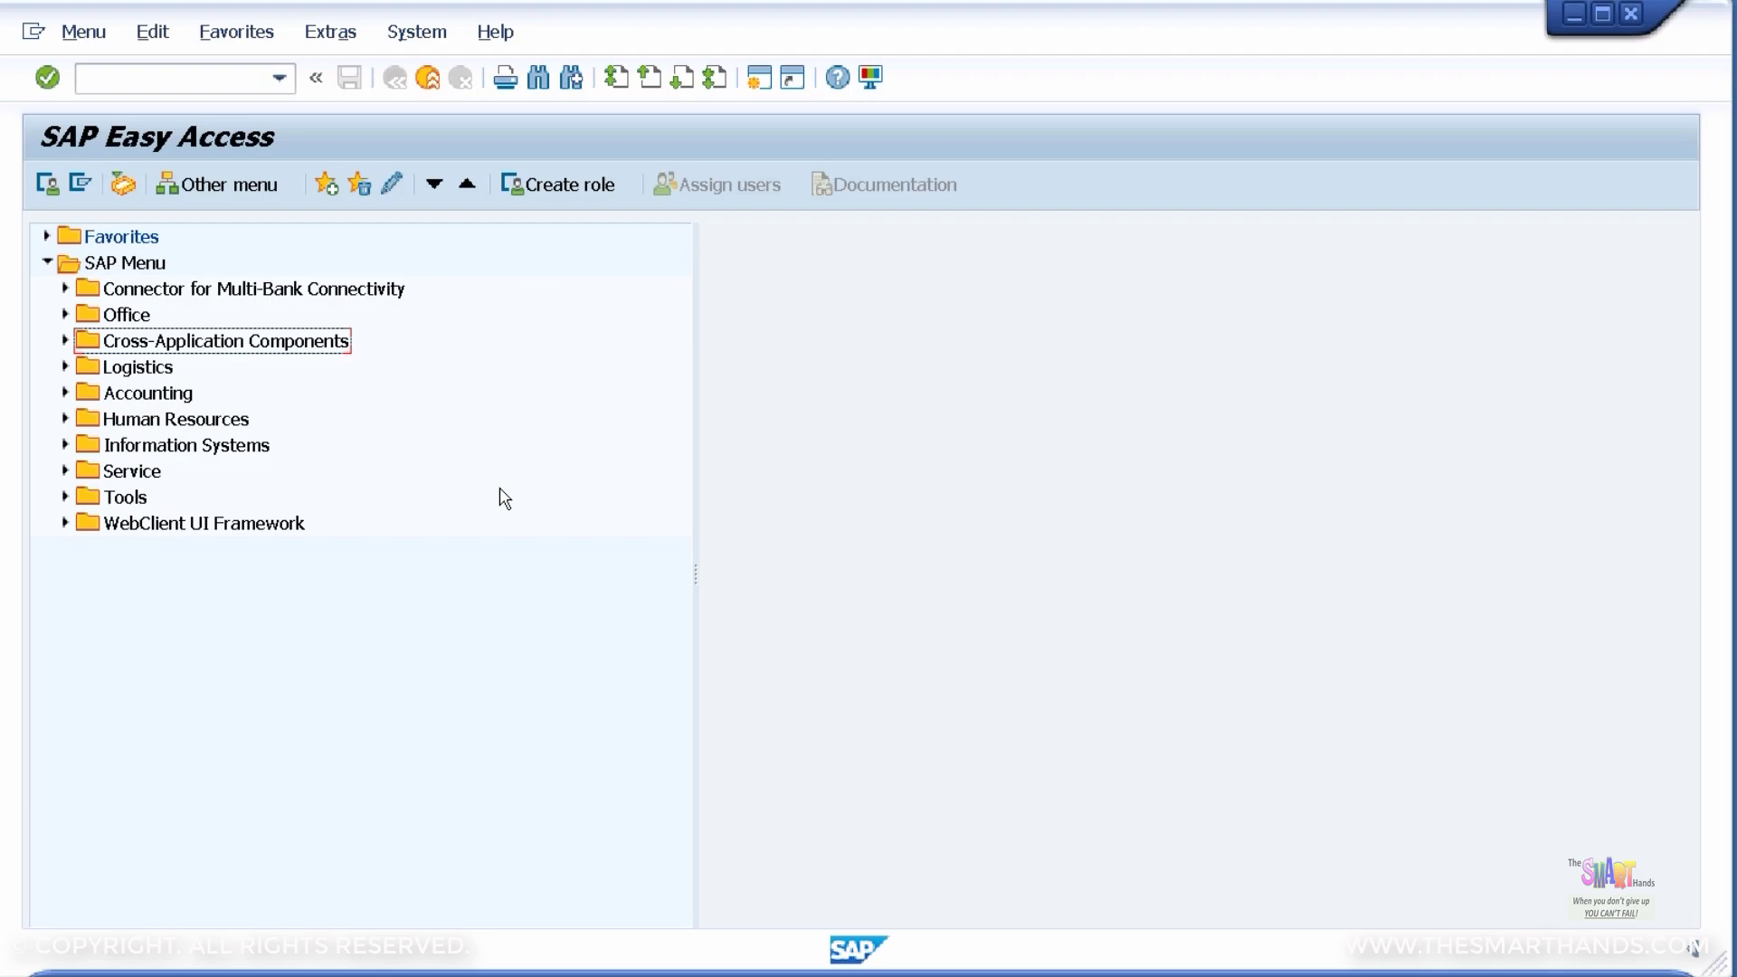
- Launch the central G/L account maintenance transaction FS00
{"action": "left_click", "coordinate": [200, 82]}
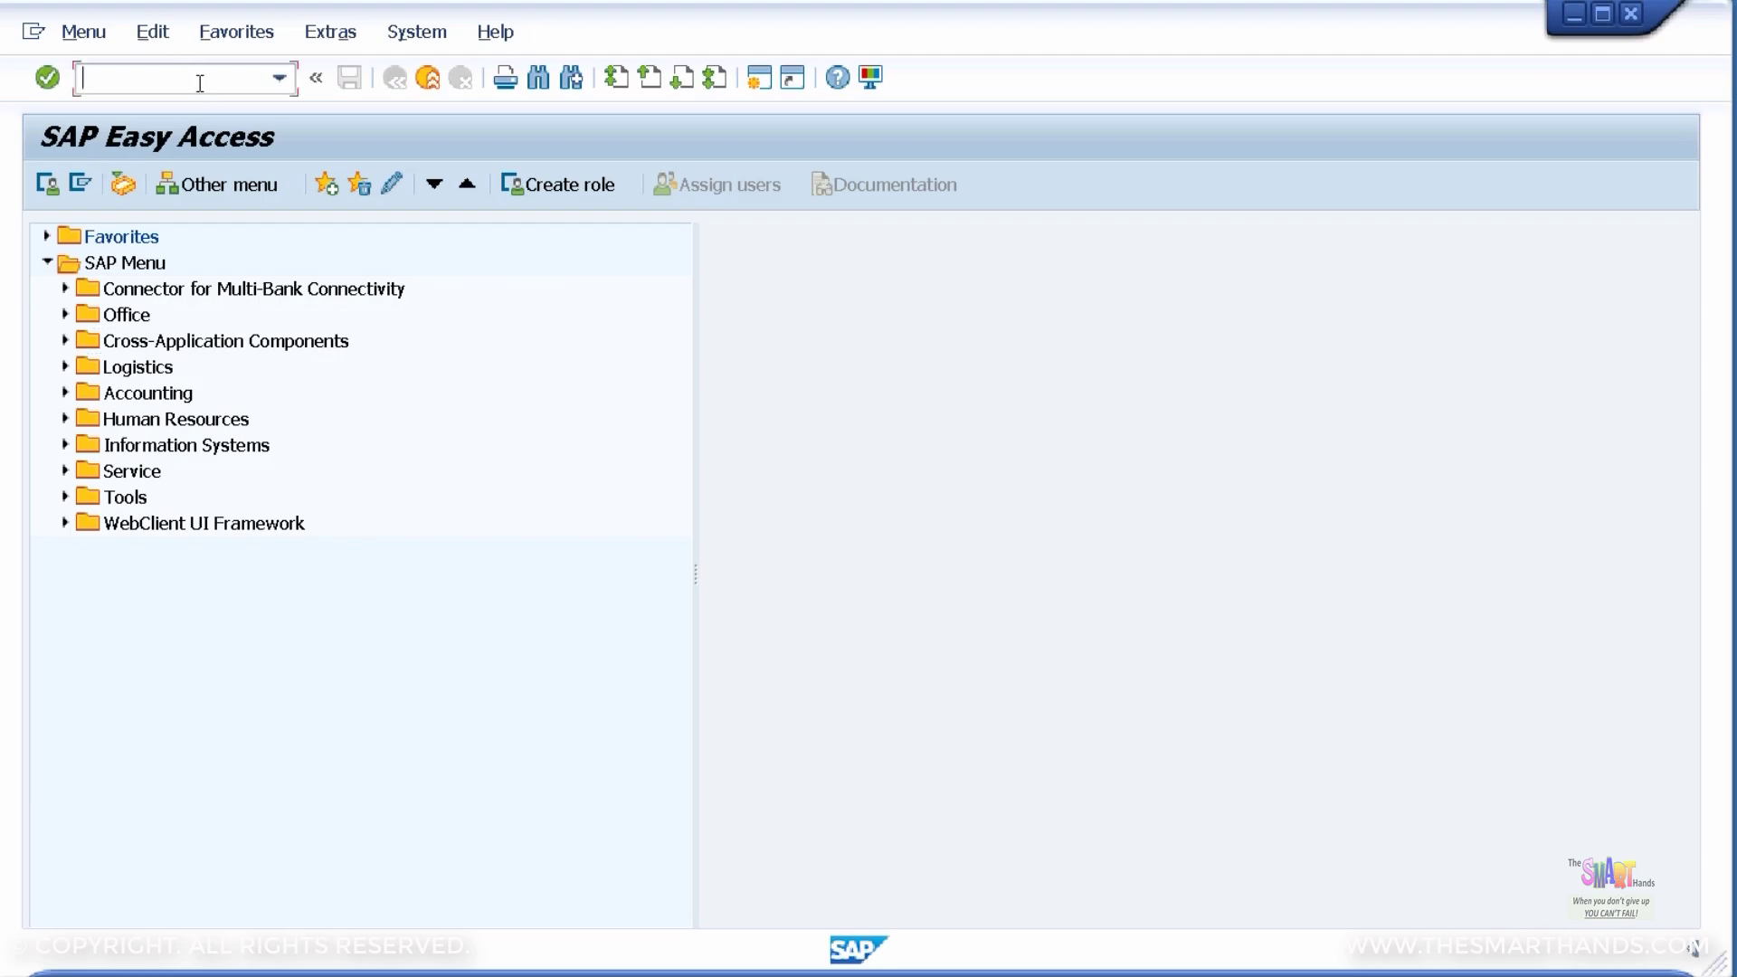
{"action": "type", "text": "FS00"}
{"action": "key", "text": "Return"}
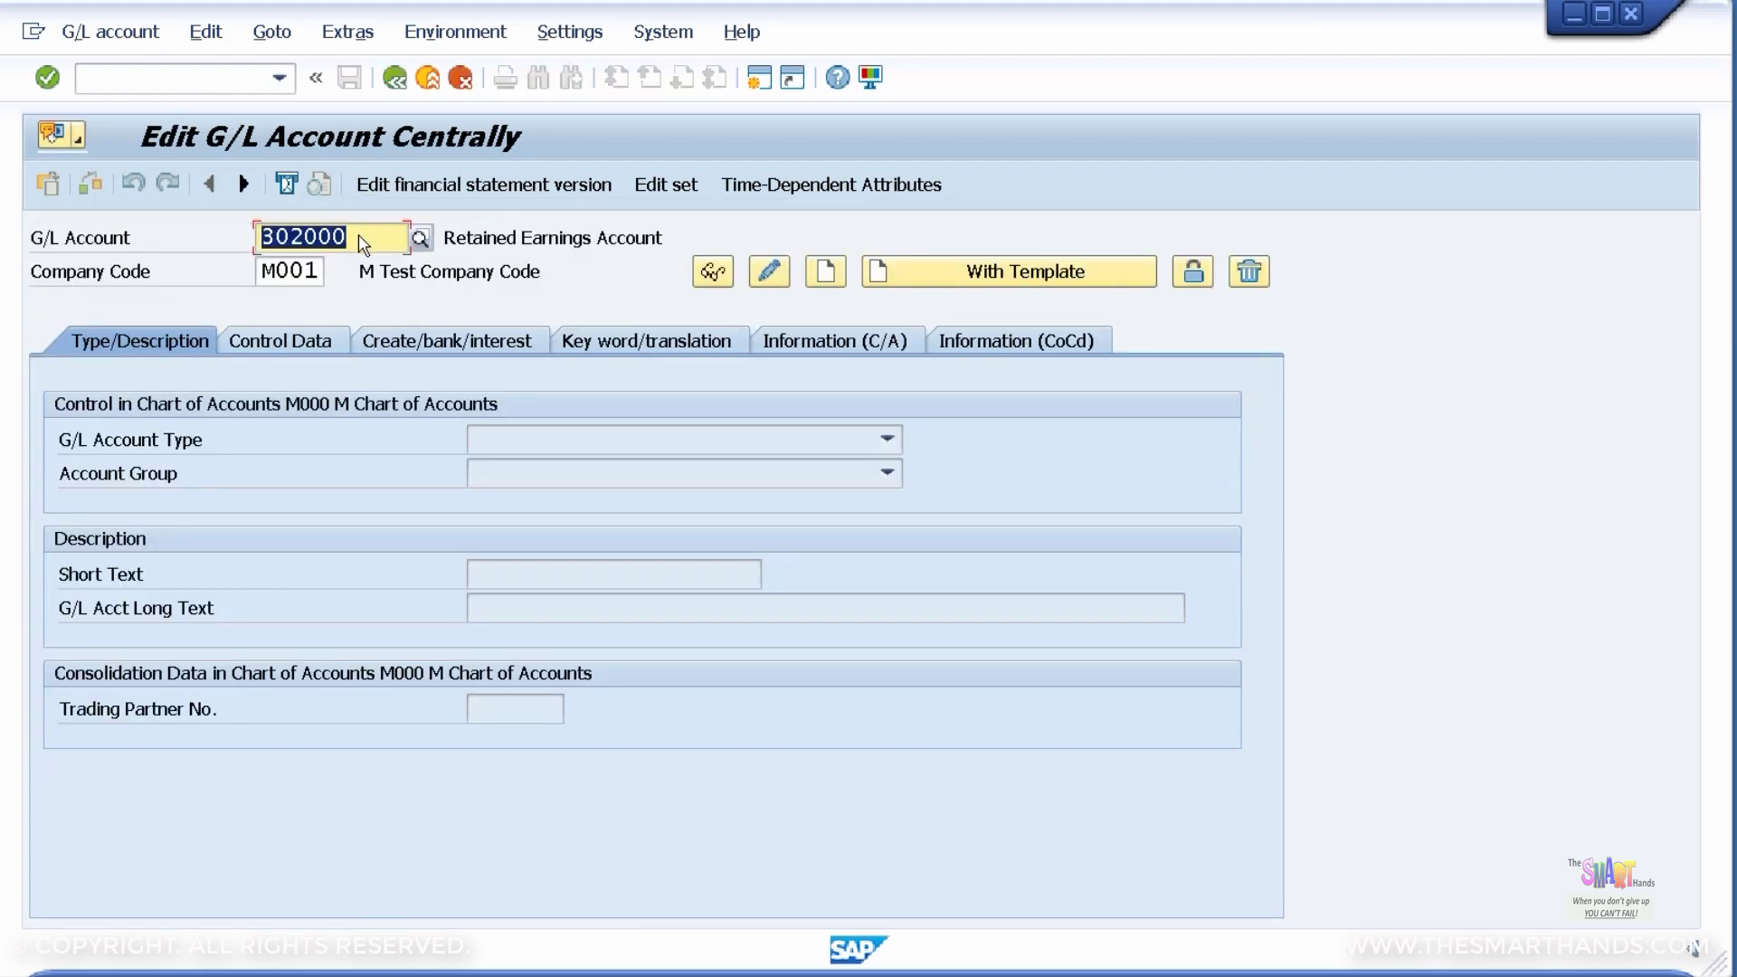
- Replace account 302000 with 100100 and start creating it for company code M001
{"action": "left_click", "coordinate": [356, 237]}
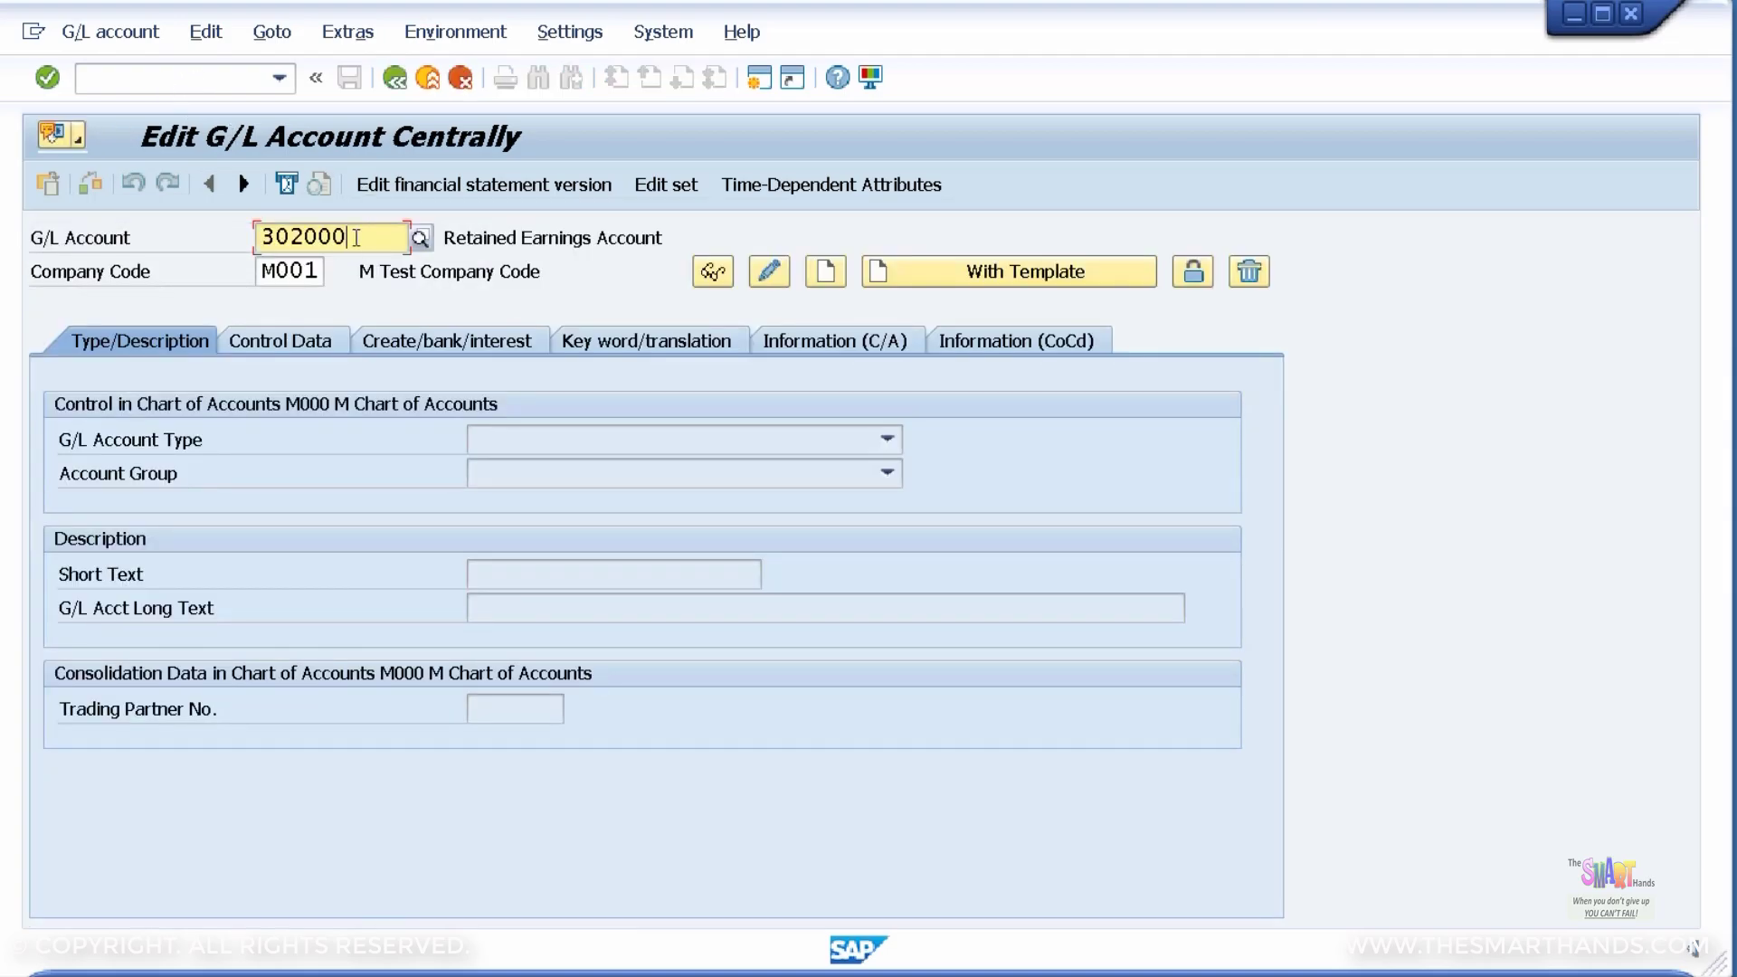
{"action": "left_click_drag", "start_coordinate": [358, 238], "coordinate": [231, 237]}
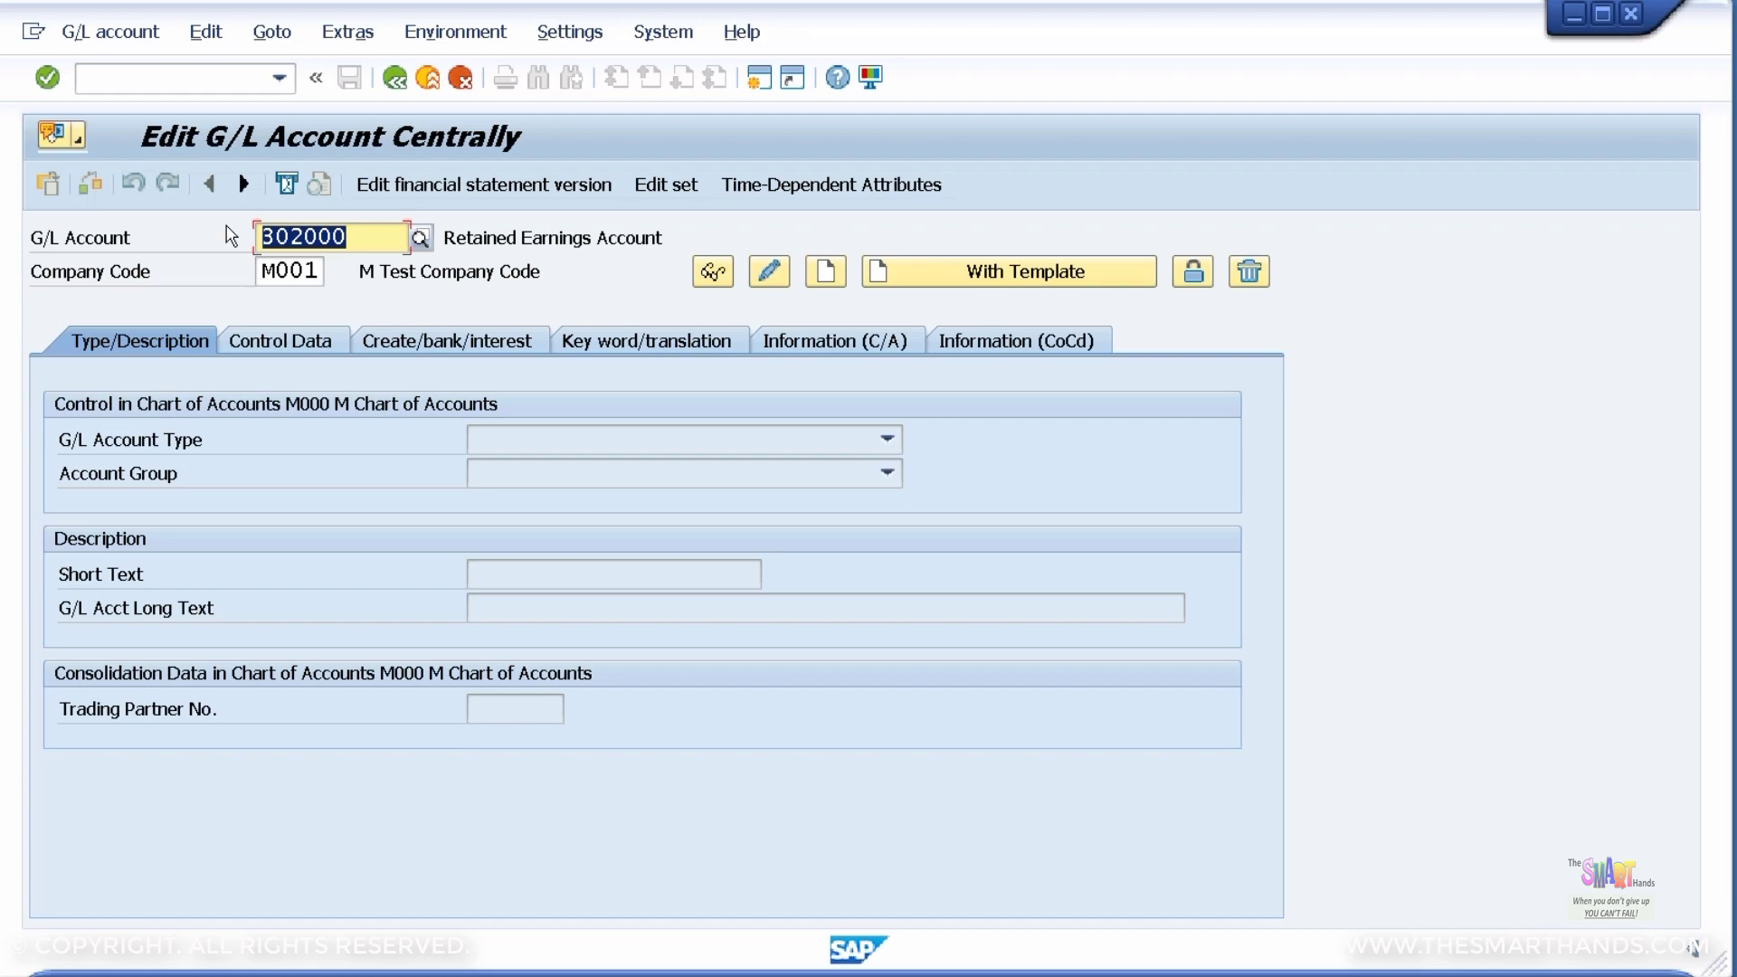
{"action": "type", "text": "10100"}
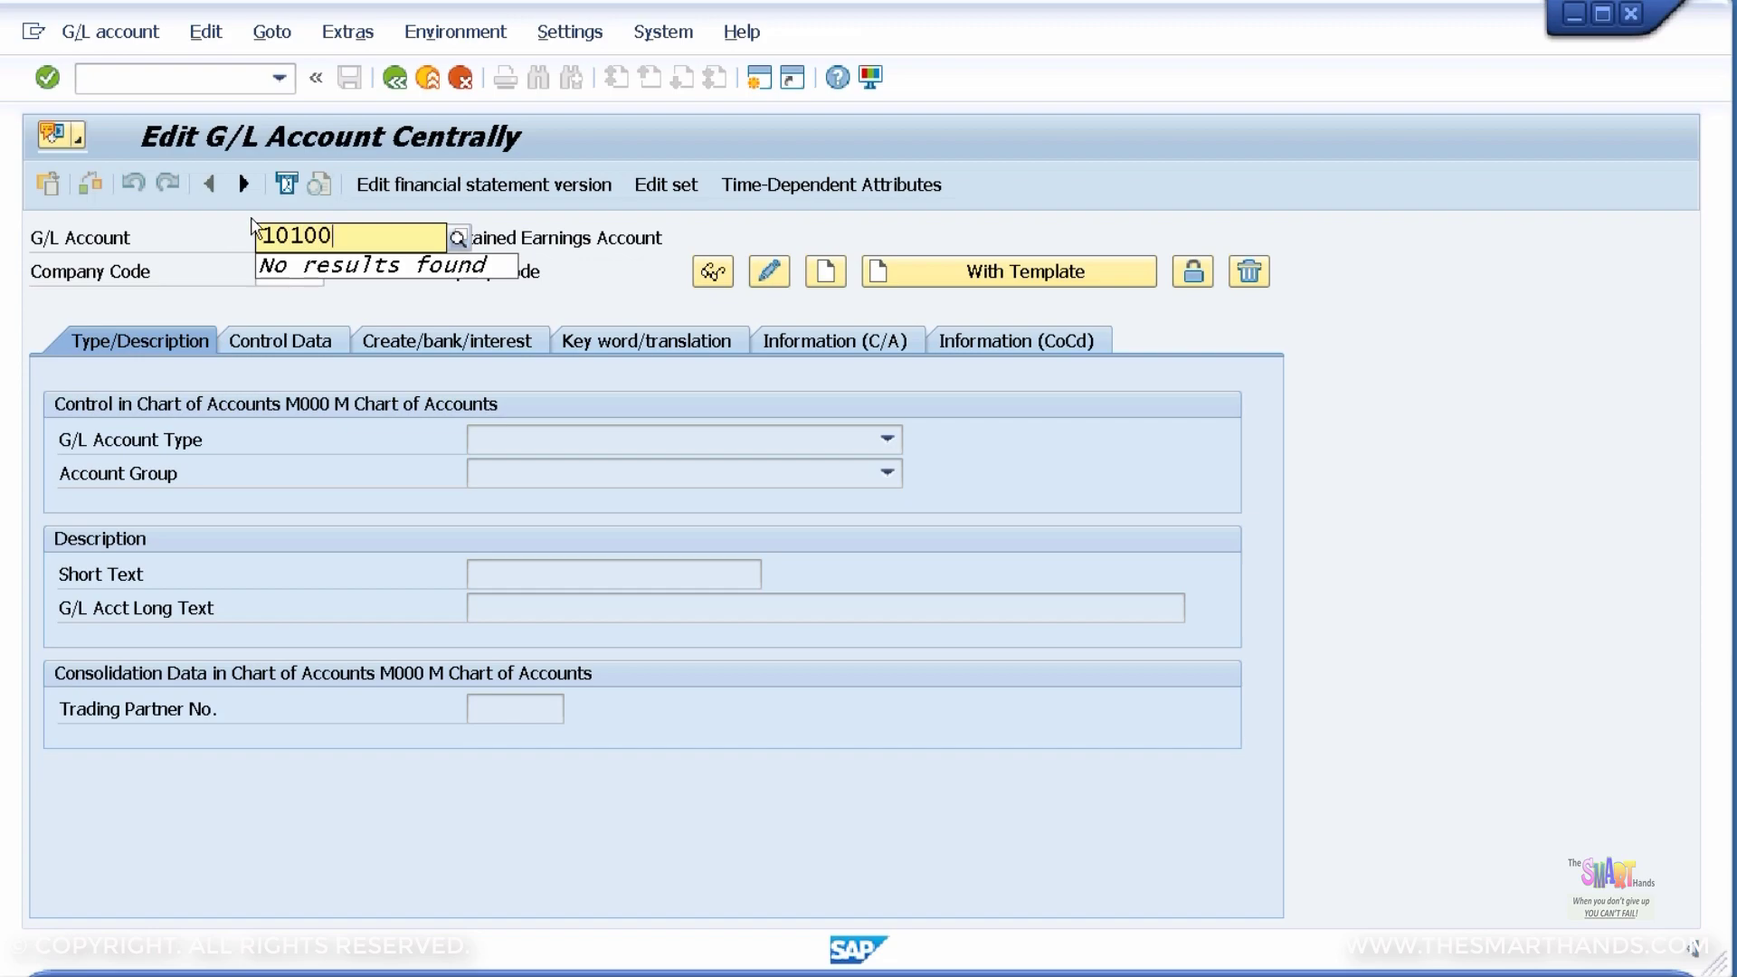
{"action": "left_click", "coordinate": [290, 237]}
{"action": "type", "text": "0"}
{"action": "key", "text": "Return"}
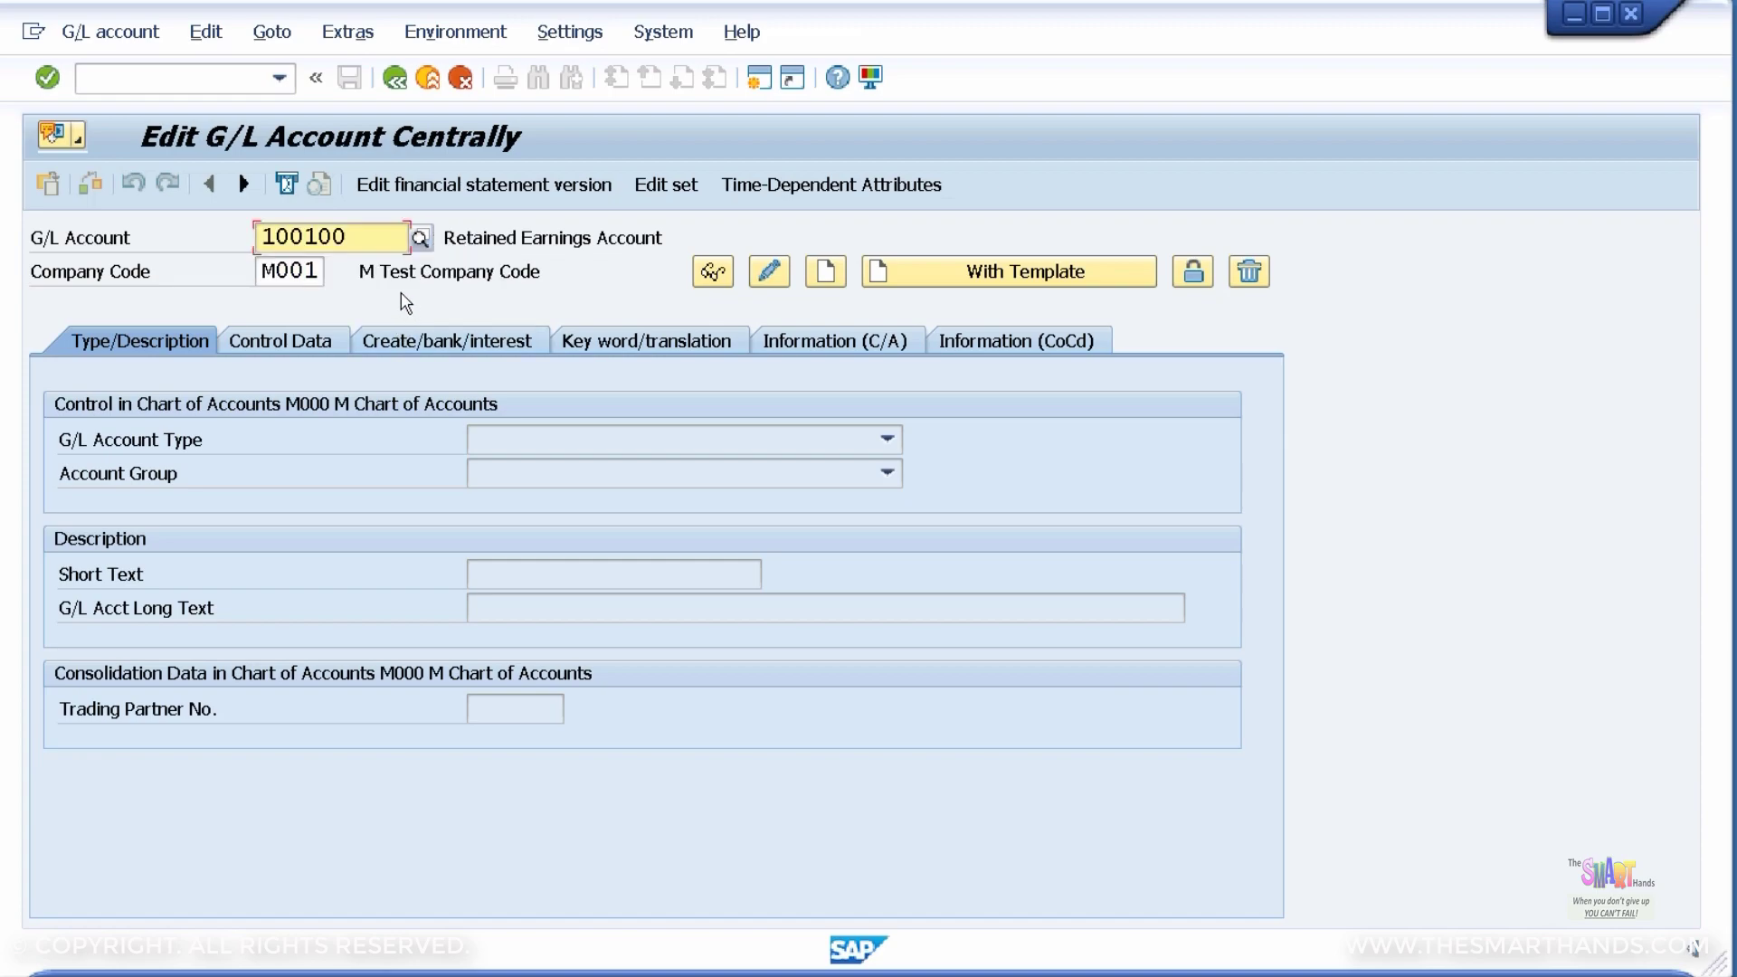
{"action": "left_click", "coordinate": [825, 273]}
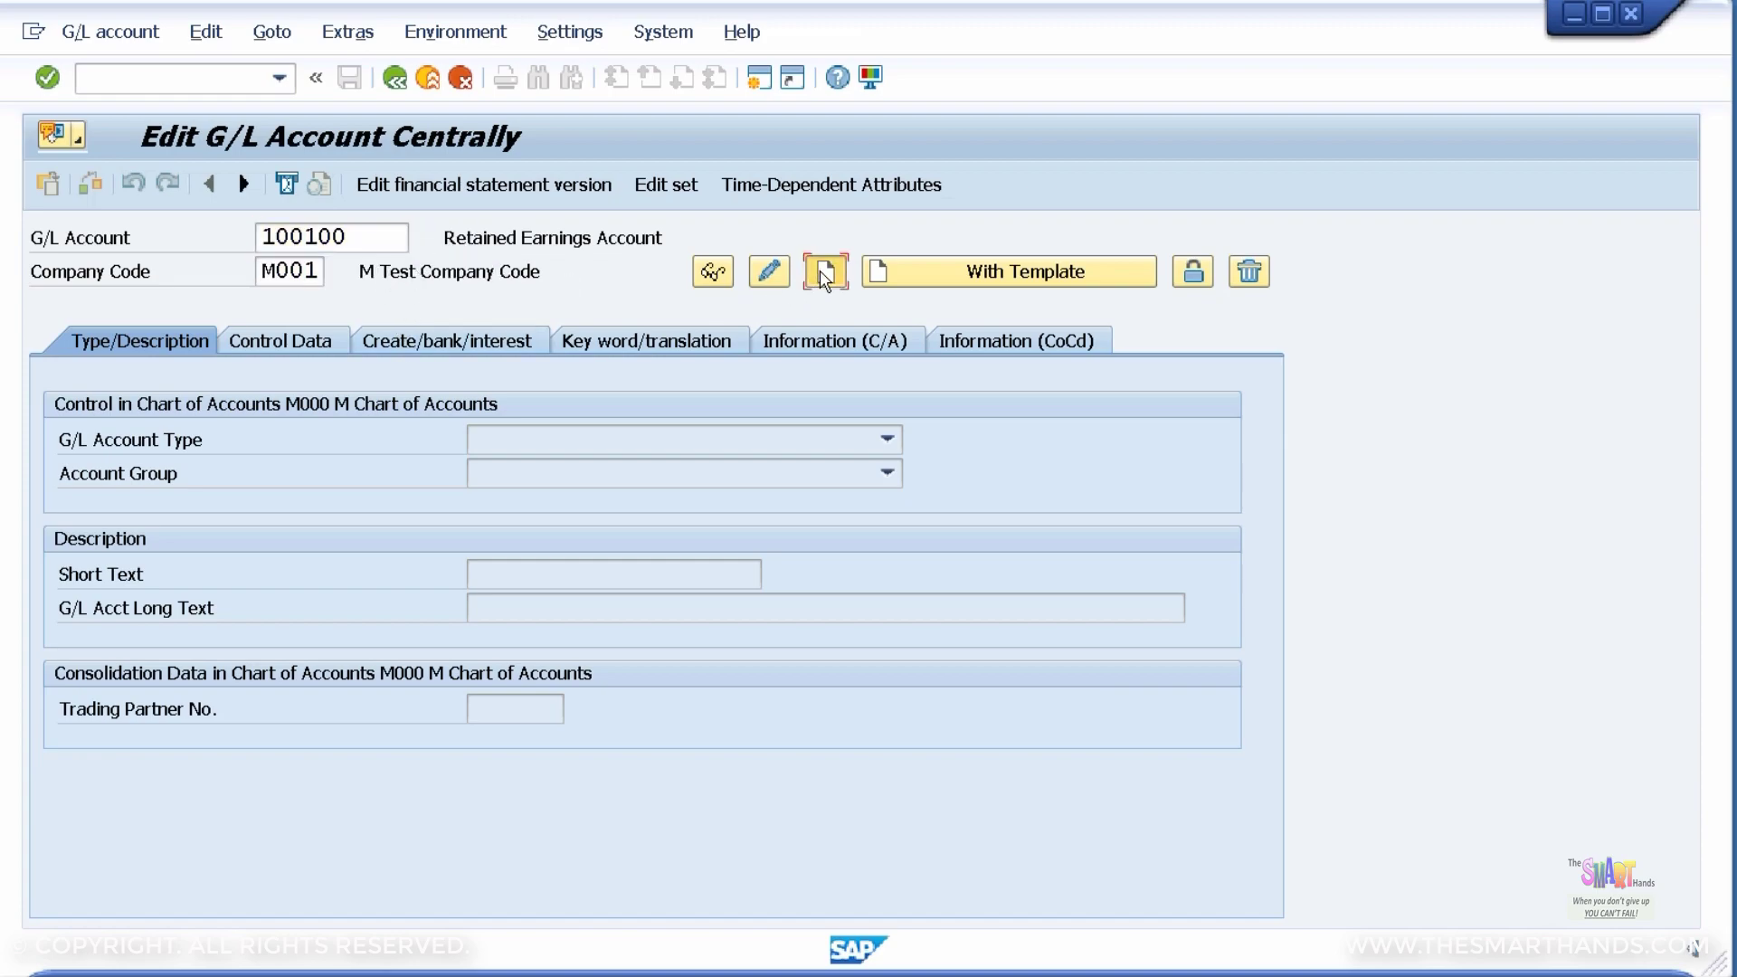
- Set type Balance Sheet Account, group Assets, and short text 'BoA Chicago Current'
{"action": "left_click", "coordinate": [887, 442]}
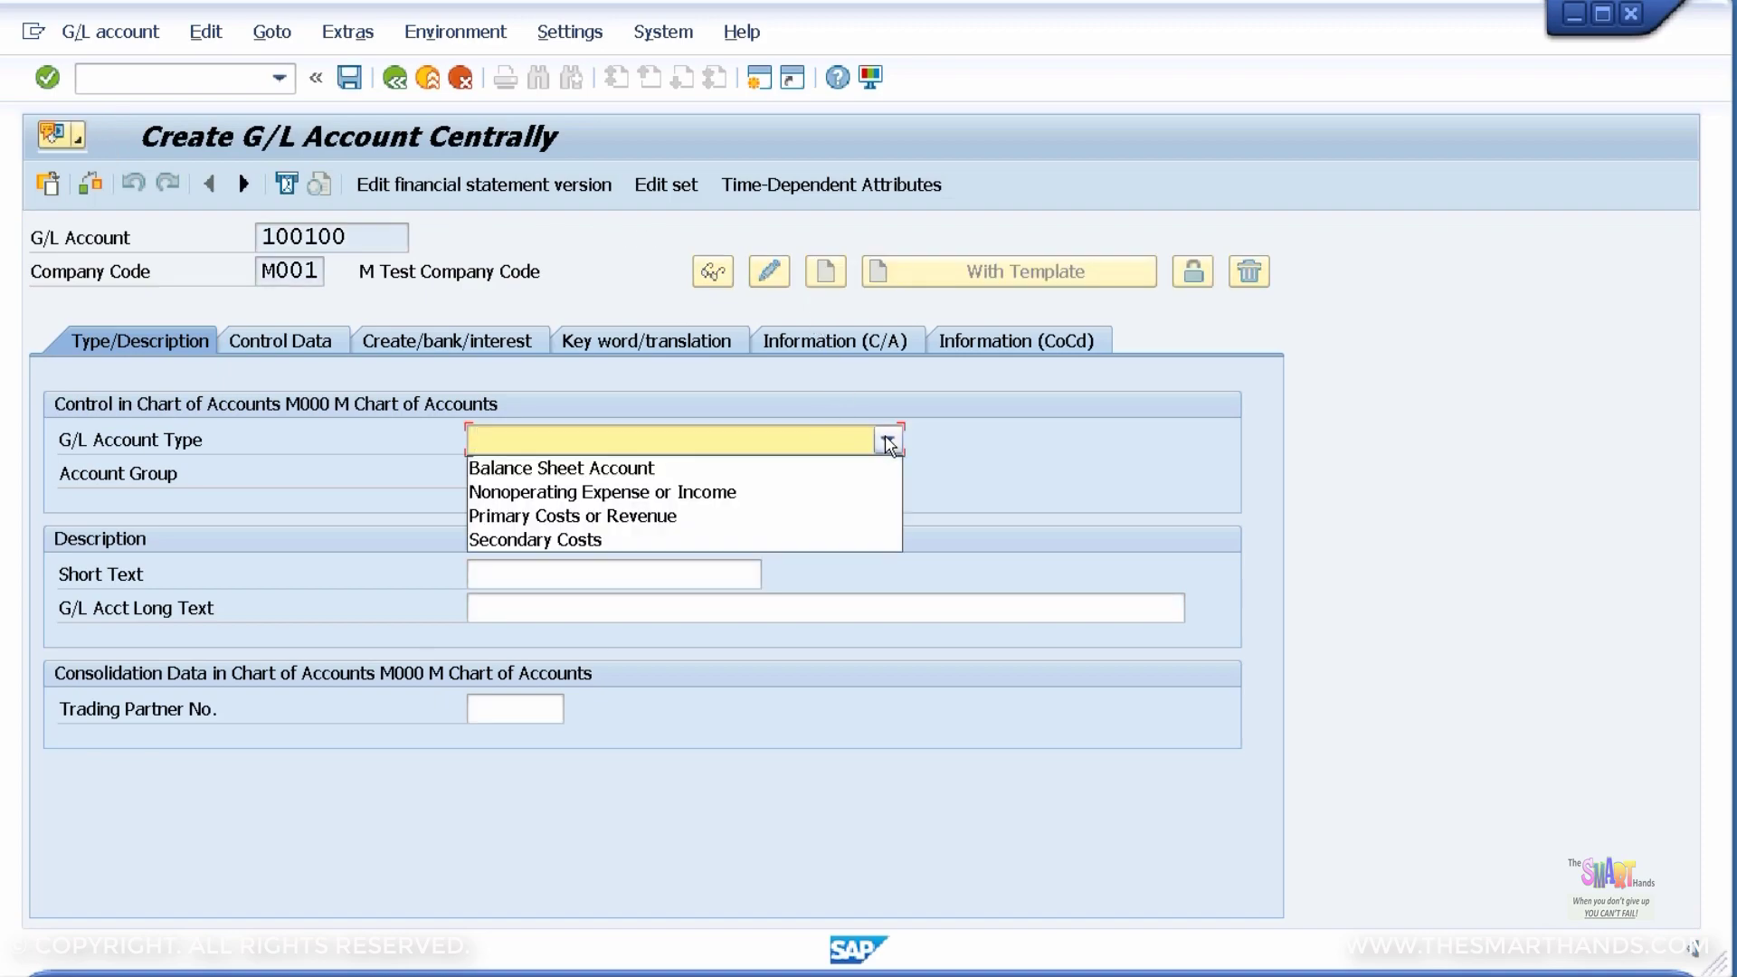
{"action": "left_click", "coordinate": [664, 470]}
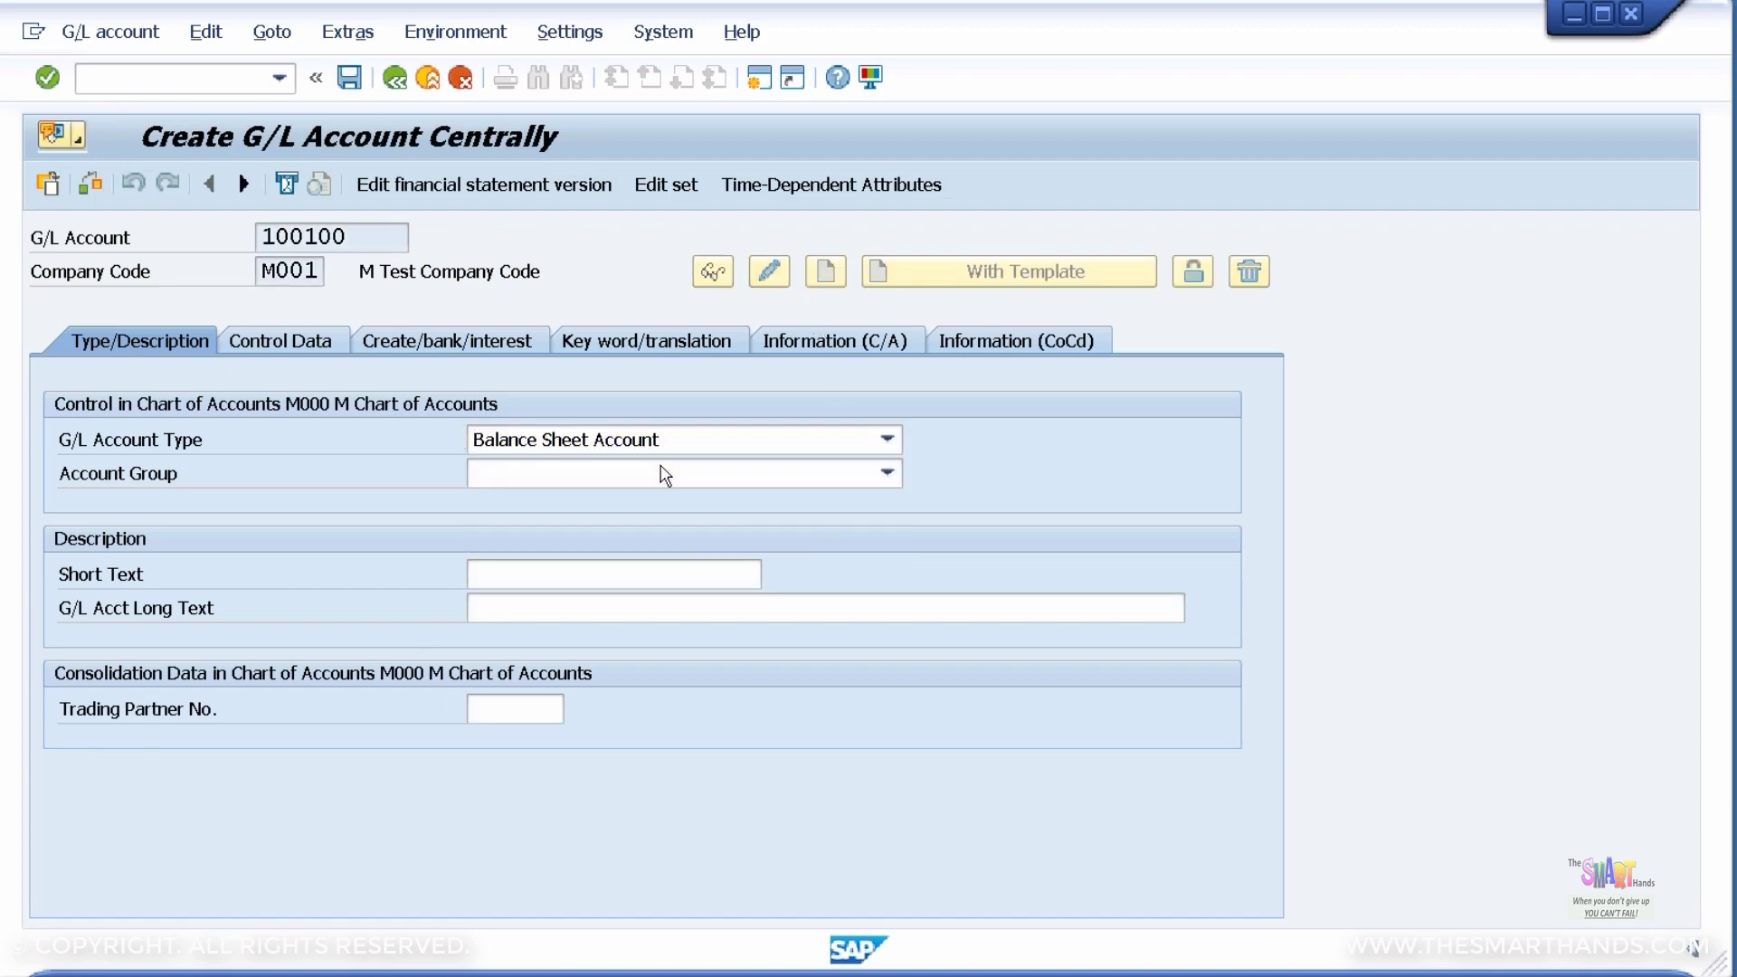
{"action": "left_click", "coordinate": [888, 475]}
{"action": "left_click", "coordinate": [528, 503]}
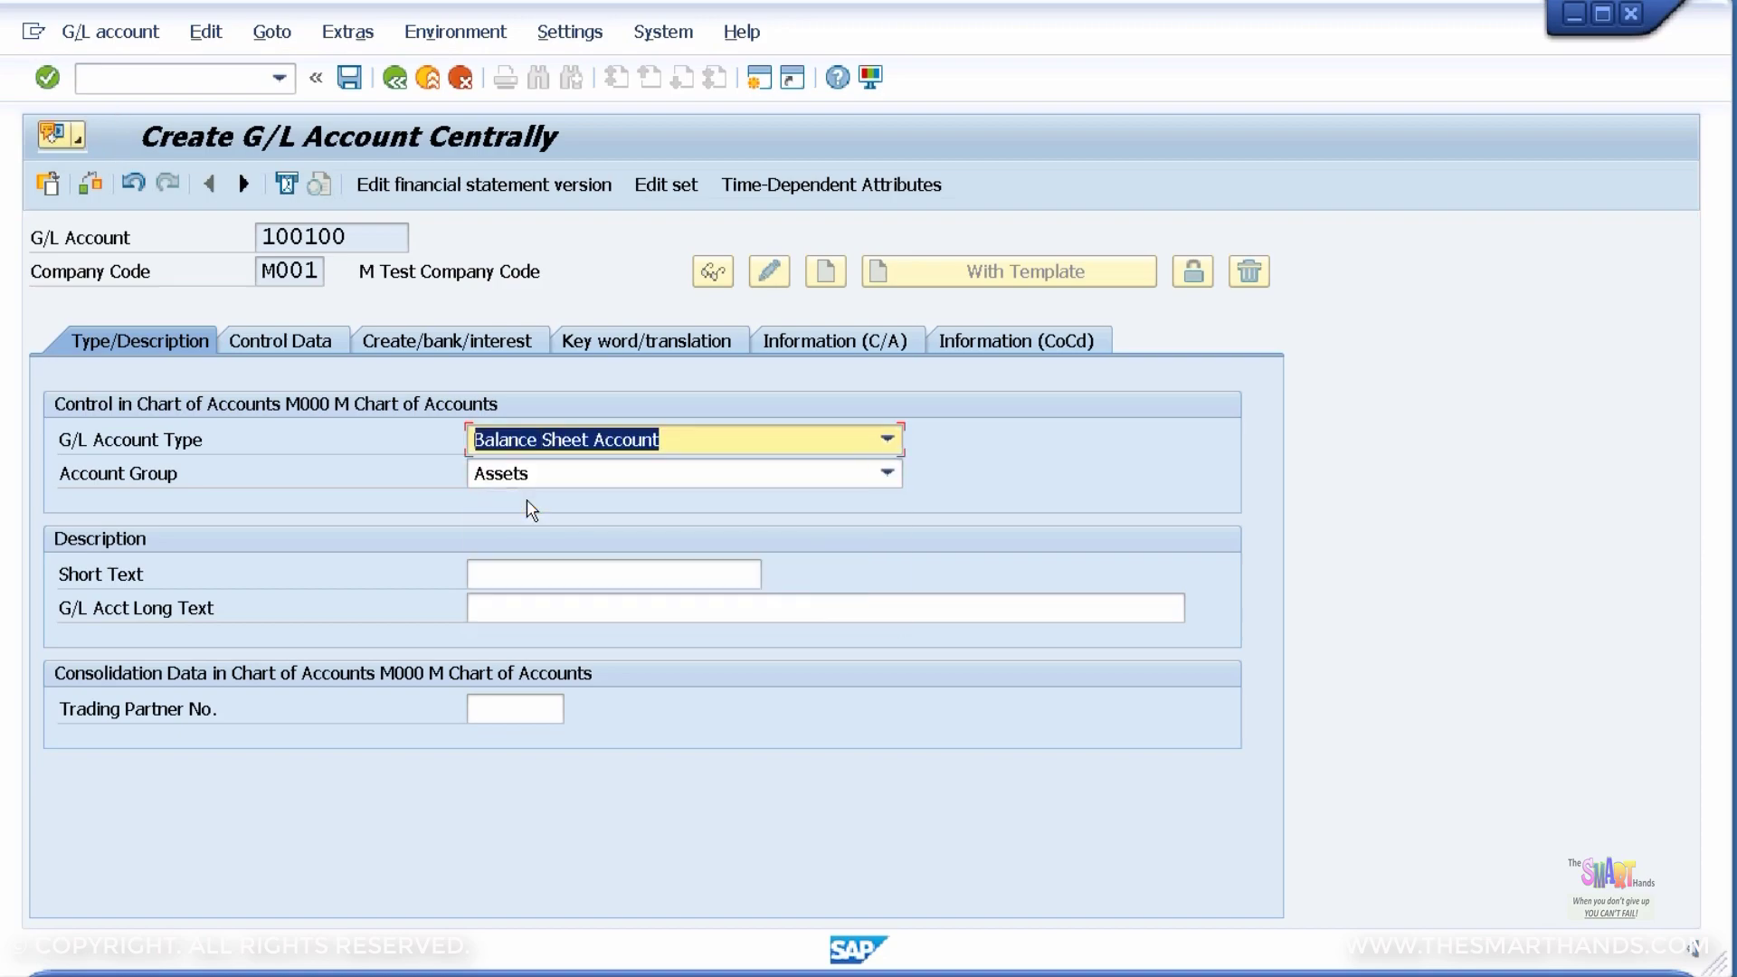
{"action": "left_click", "coordinate": [500, 576]}
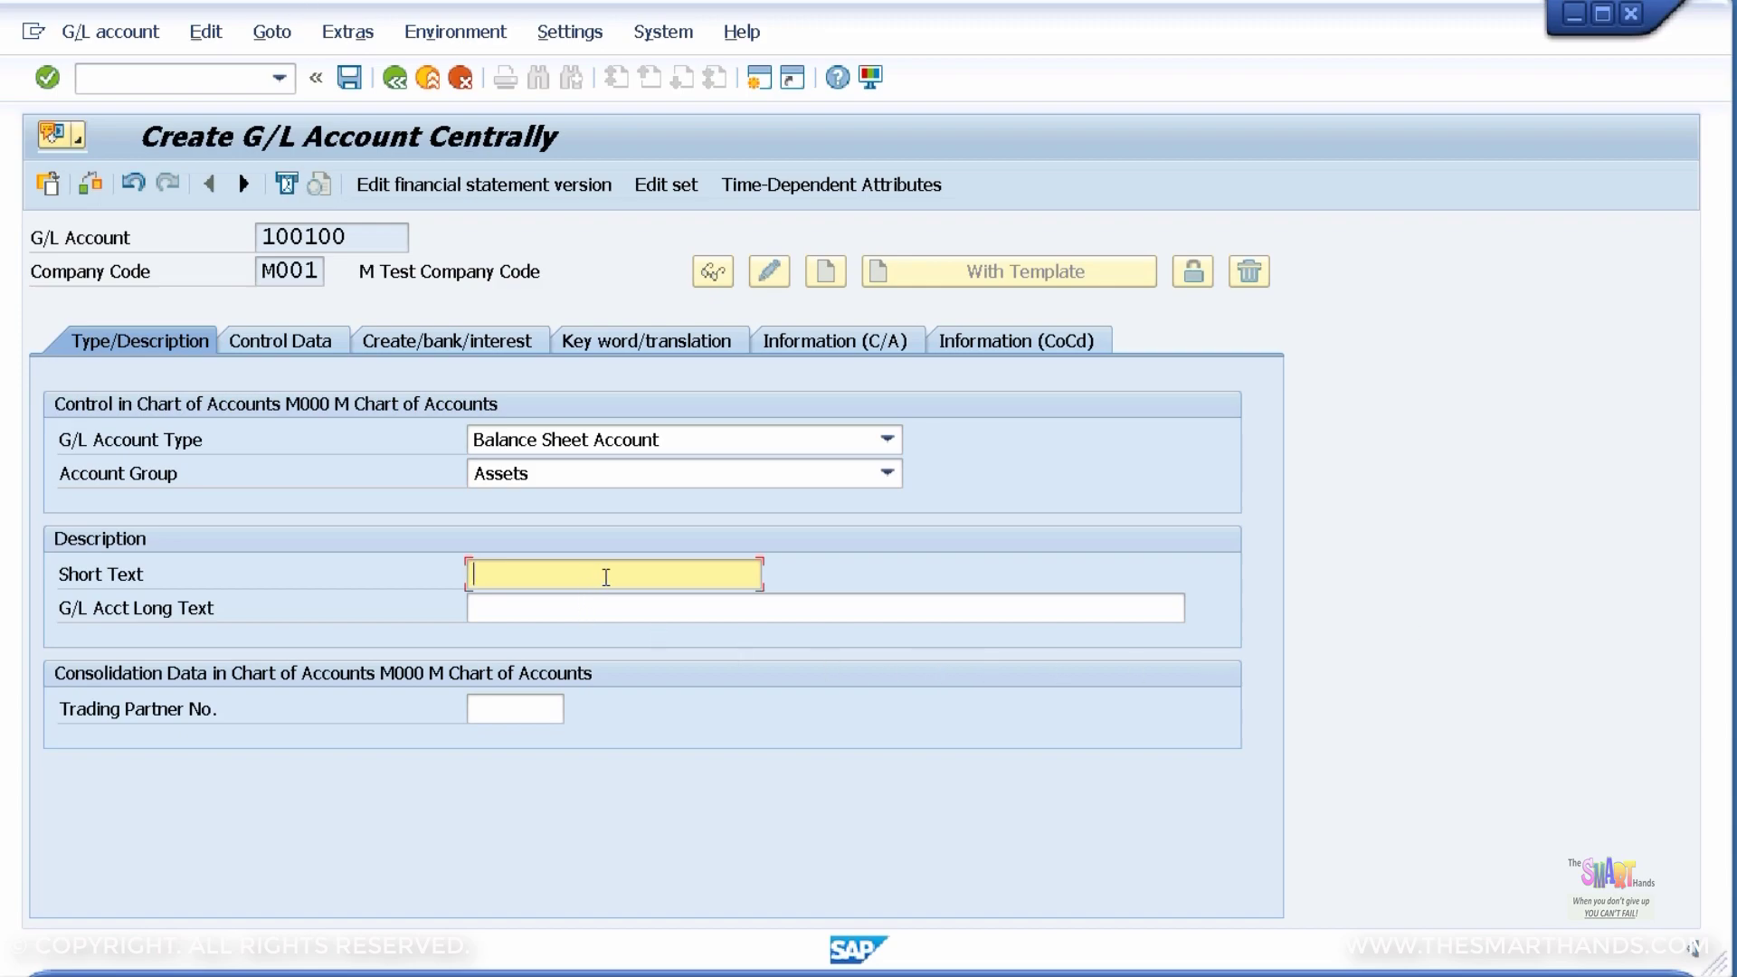
{"action": "type", "text": "BoA Chicago Current"}
- Enter long text 'BoA Chicago Current - Main Bank Account', correcting the lowercase c
{"action": "left_click", "coordinate": [753, 614]}
{"action": "type", "text": "BoA Chicago current"}
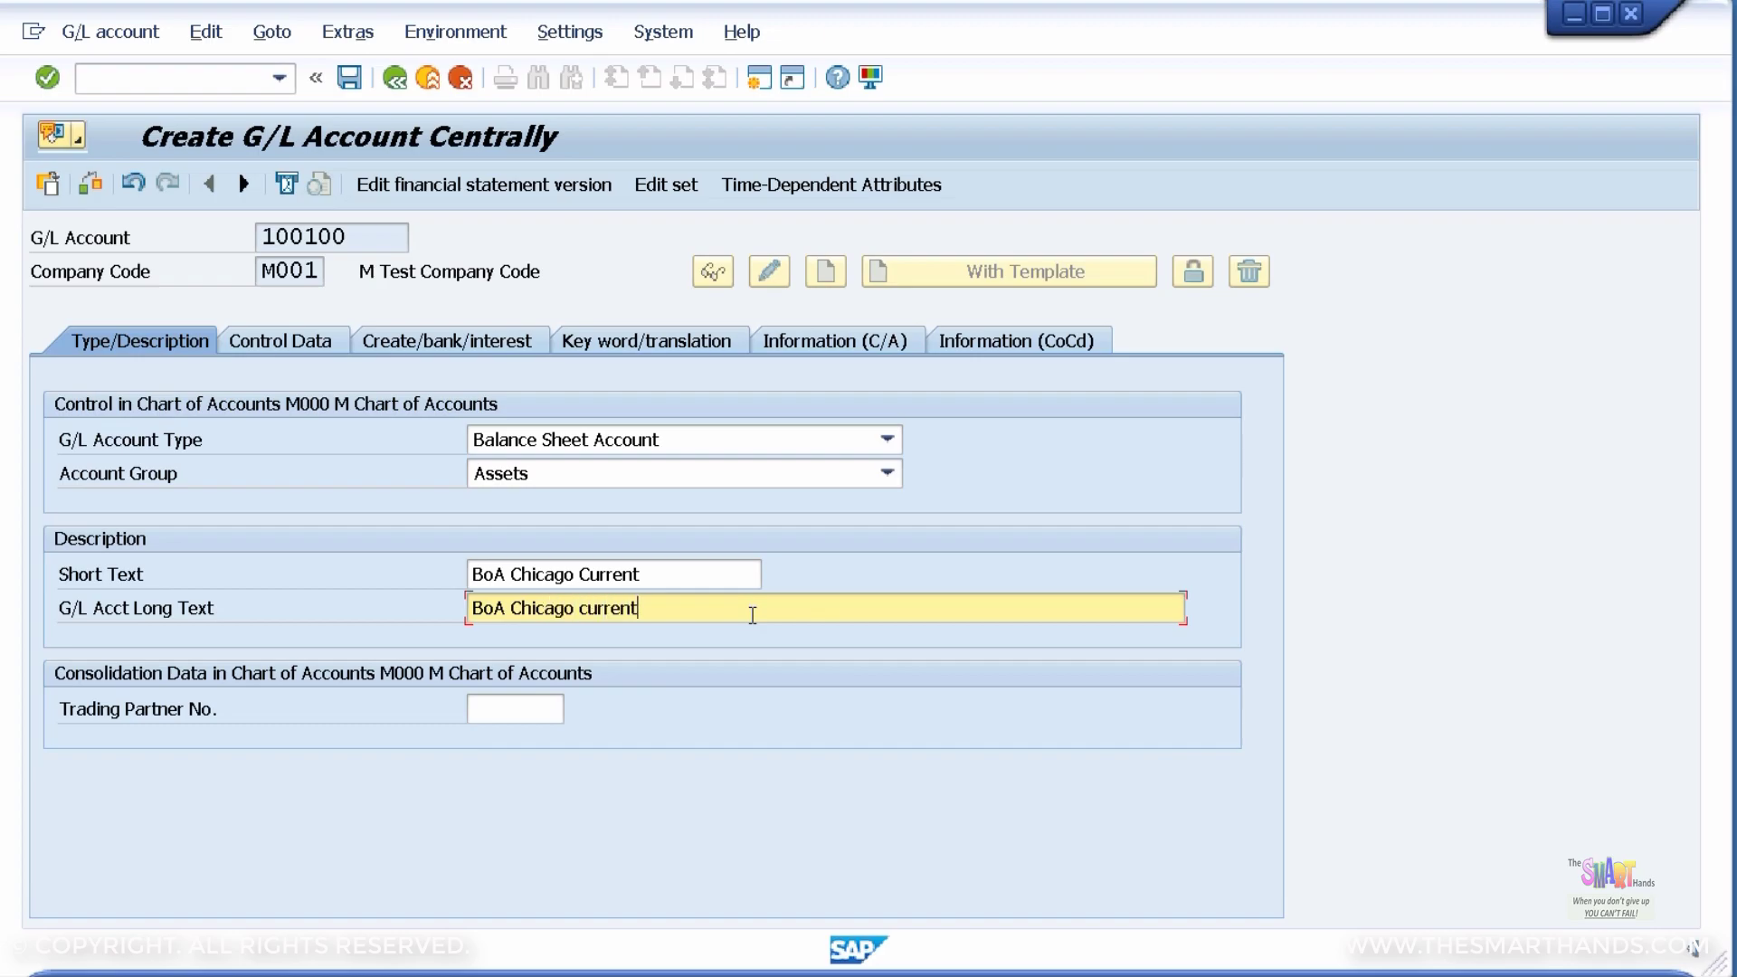
{"action": "type", "text": " - Main Bank Account"}
{"action": "left_click", "coordinate": [590, 608]}
{"action": "key", "text": "BackSpace"}
{"action": "type", "text": "C"}
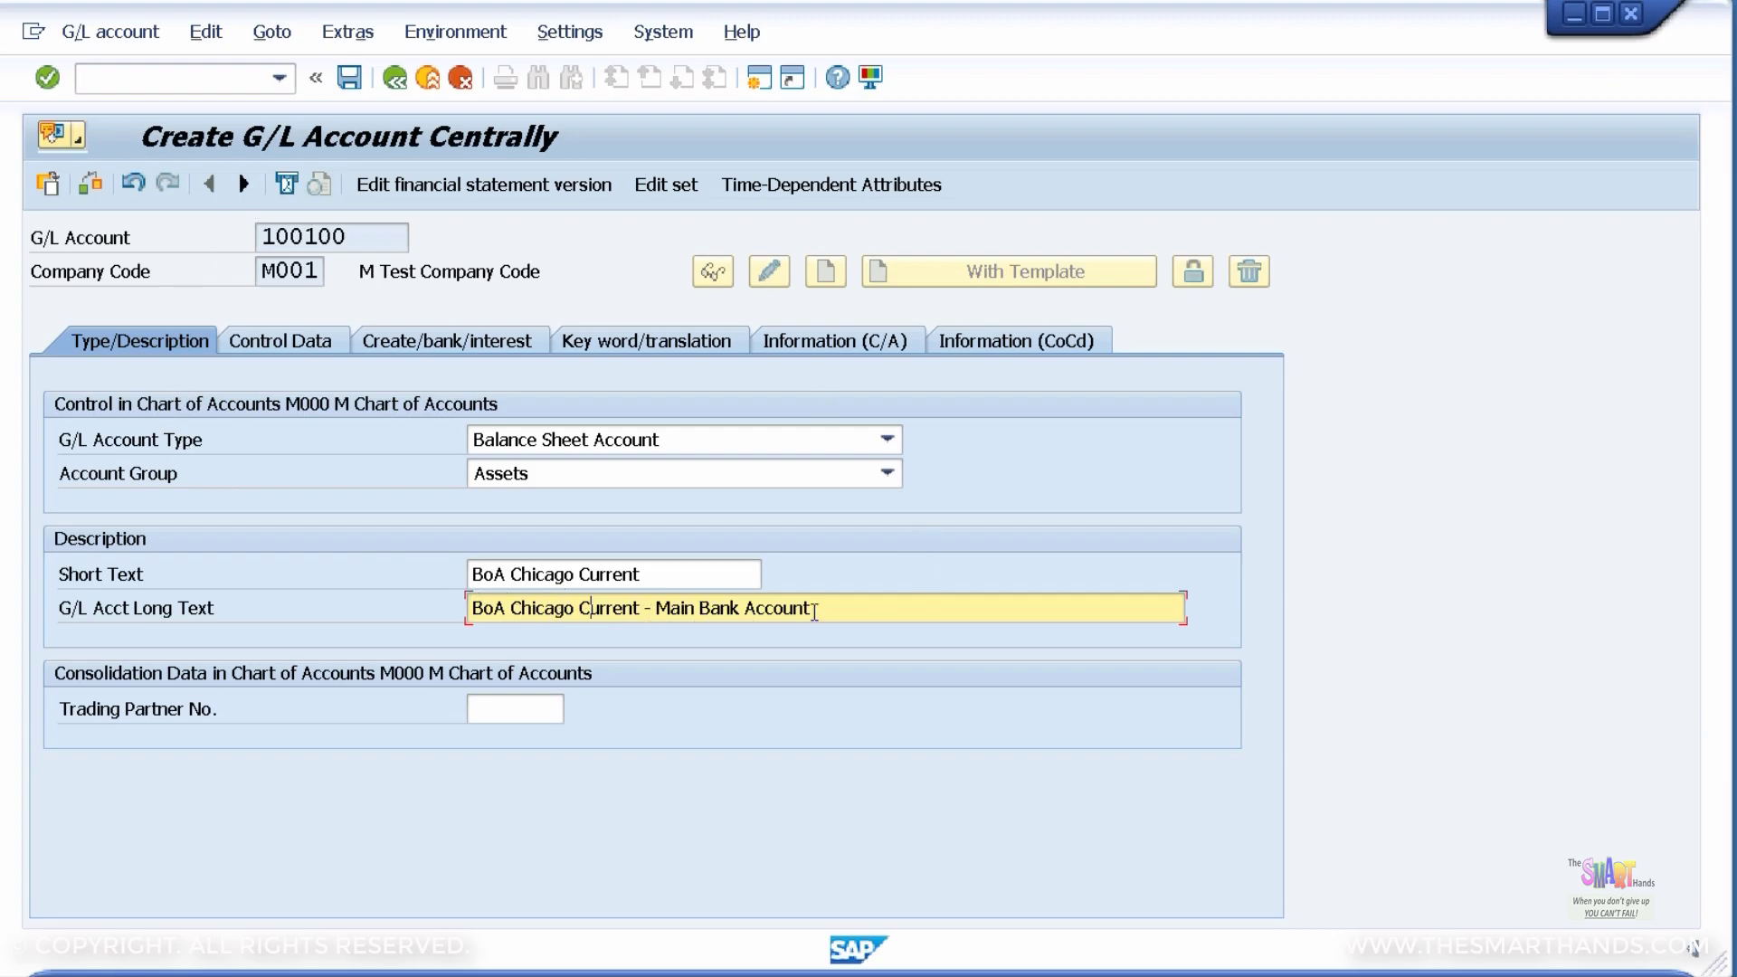
{"action": "left_click", "coordinate": [276, 342]}
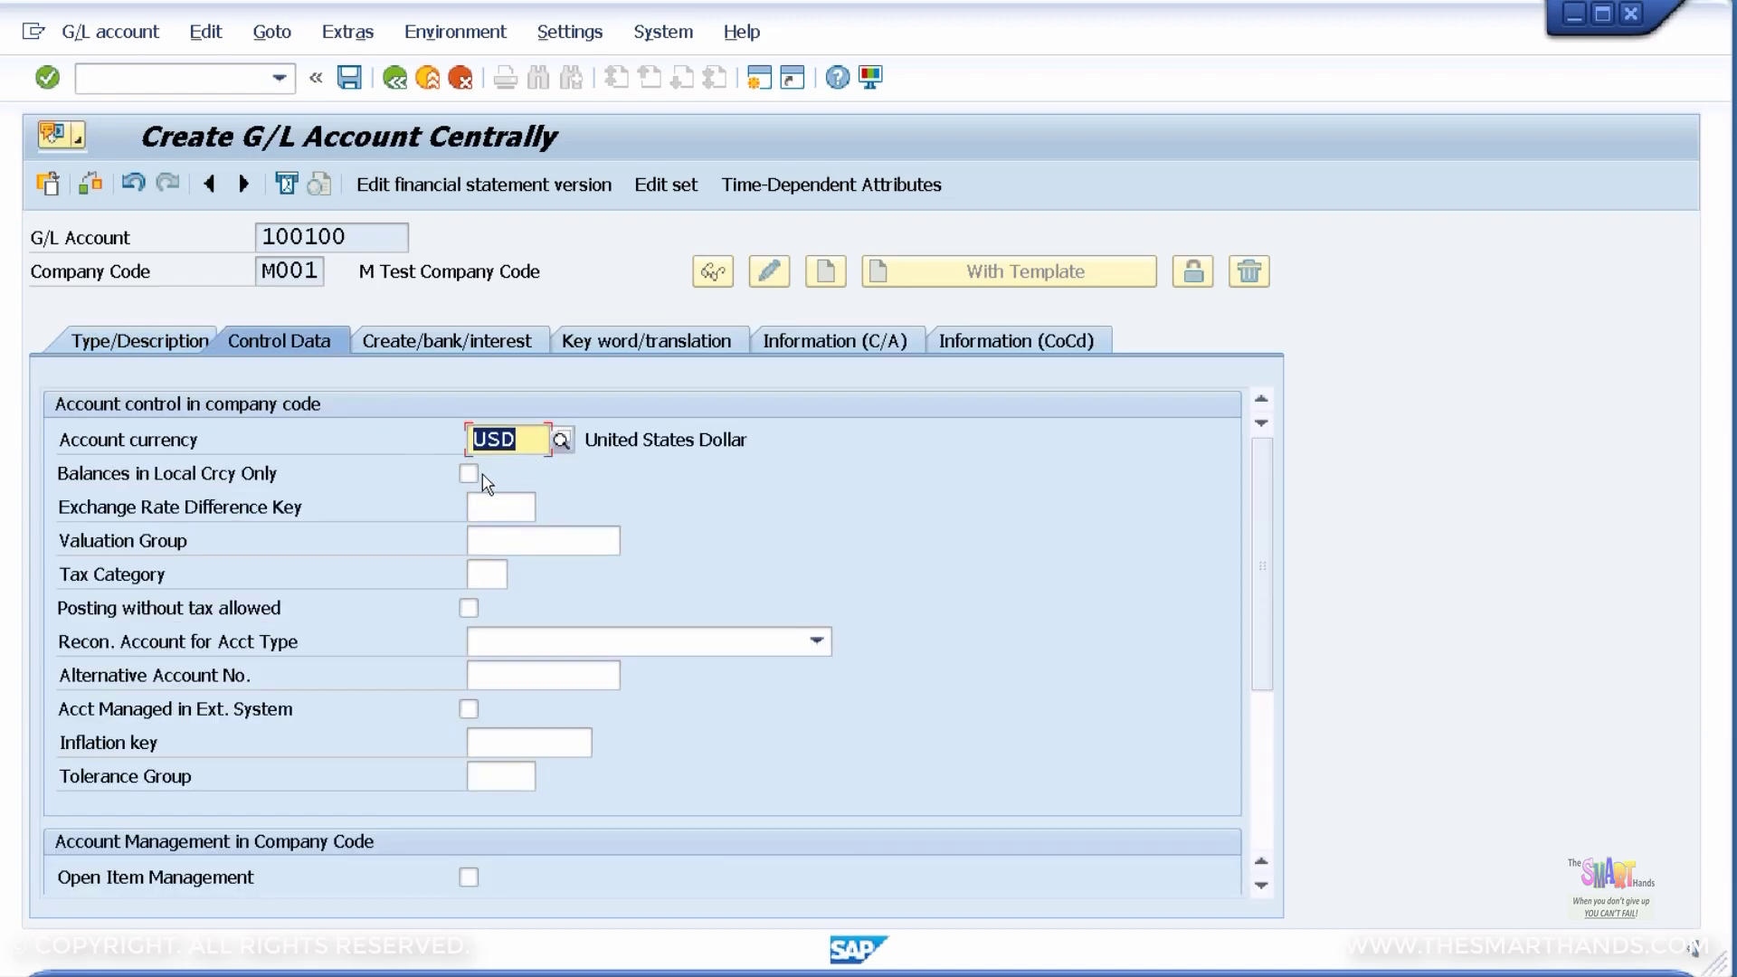
- Tick Balances in Local Currency Only, assign field status group YB01, and save account 100100
{"action": "left_click", "coordinate": [469, 473]}
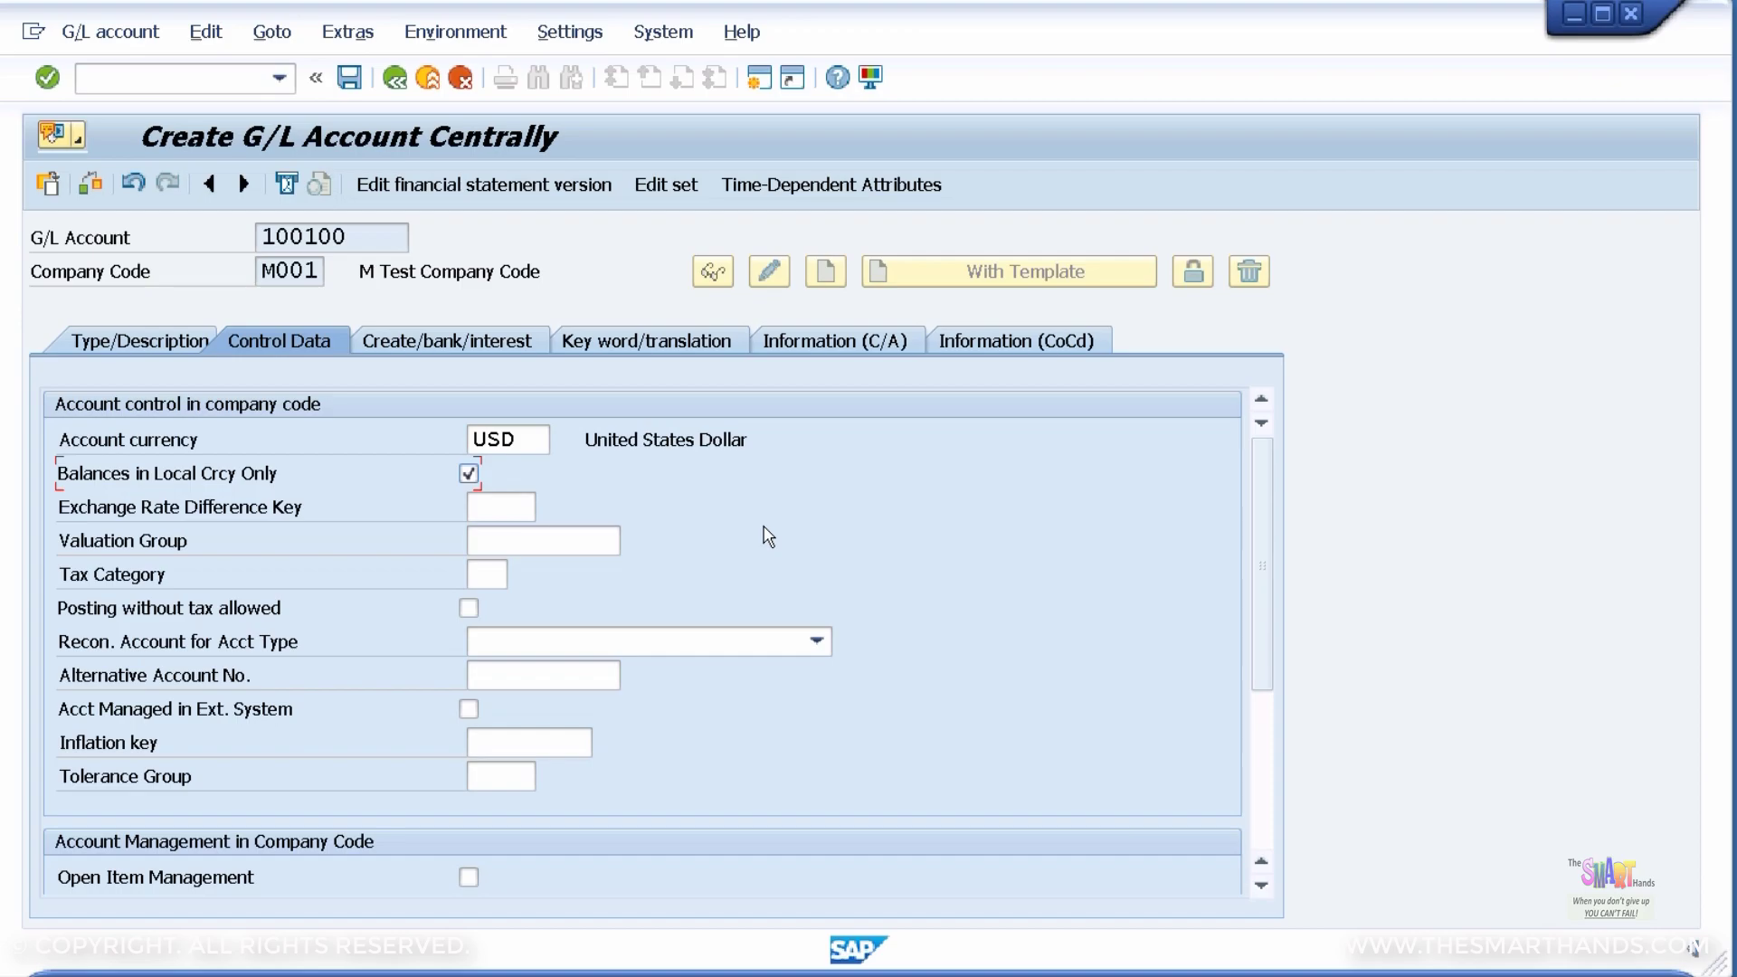
{"action": "left_click", "coordinate": [425, 342]}
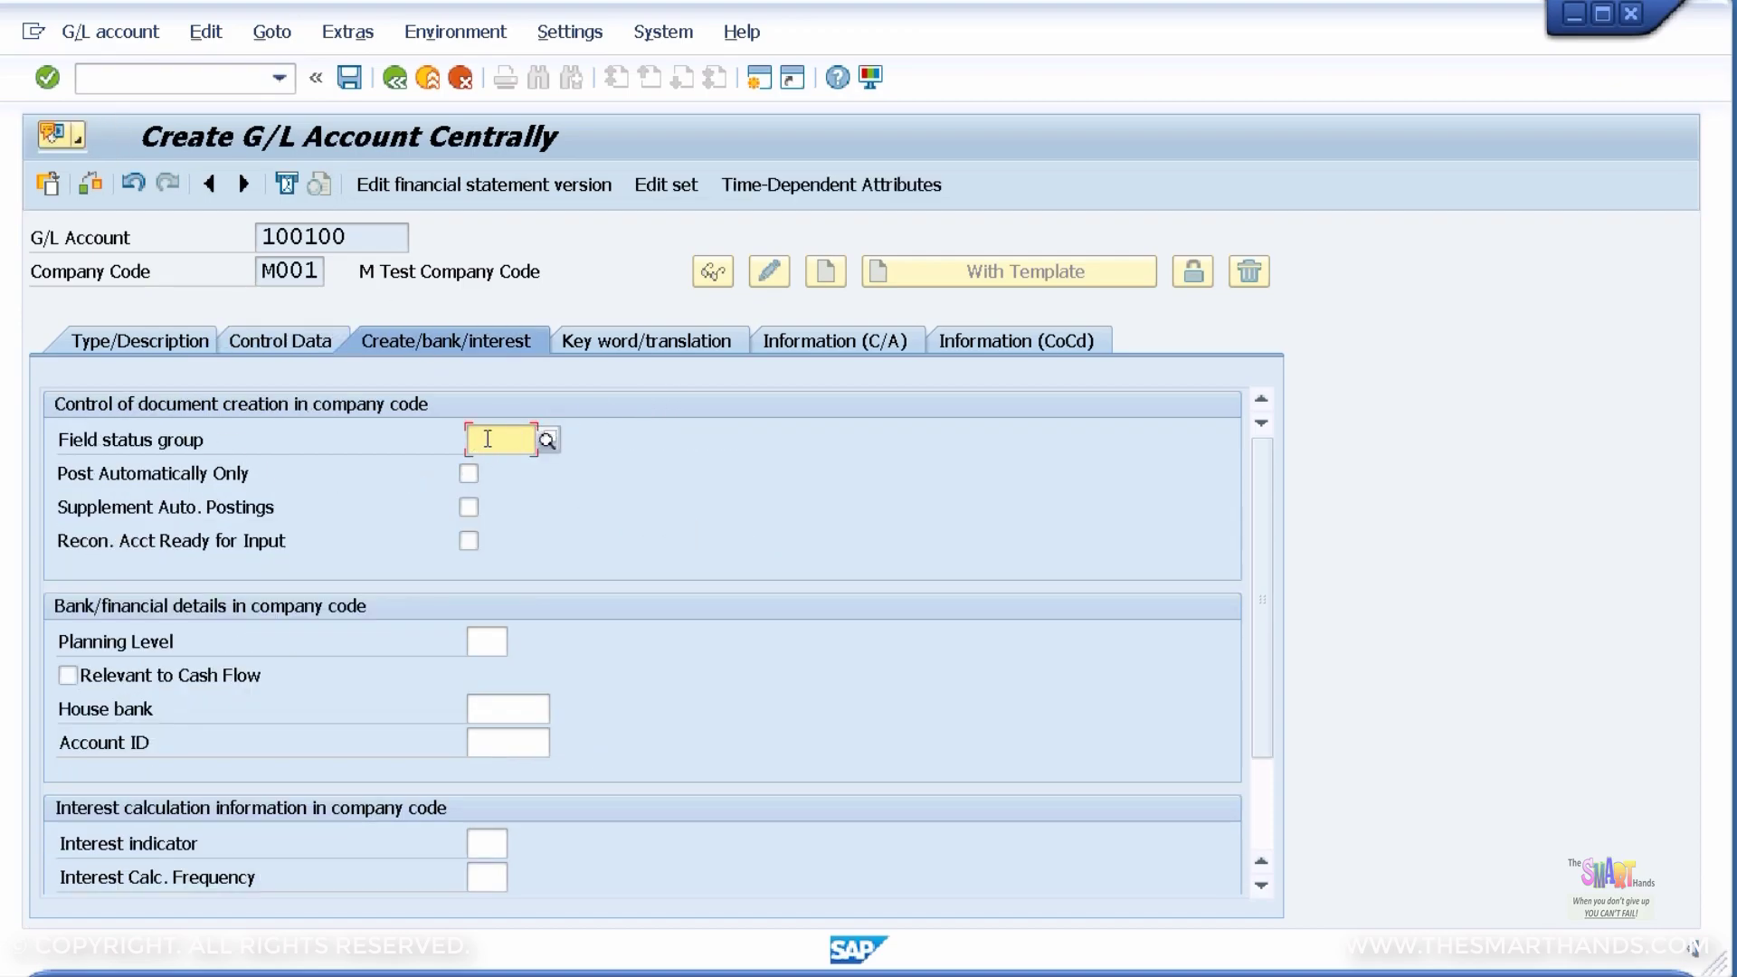
{"action": "type", "text": "G"}
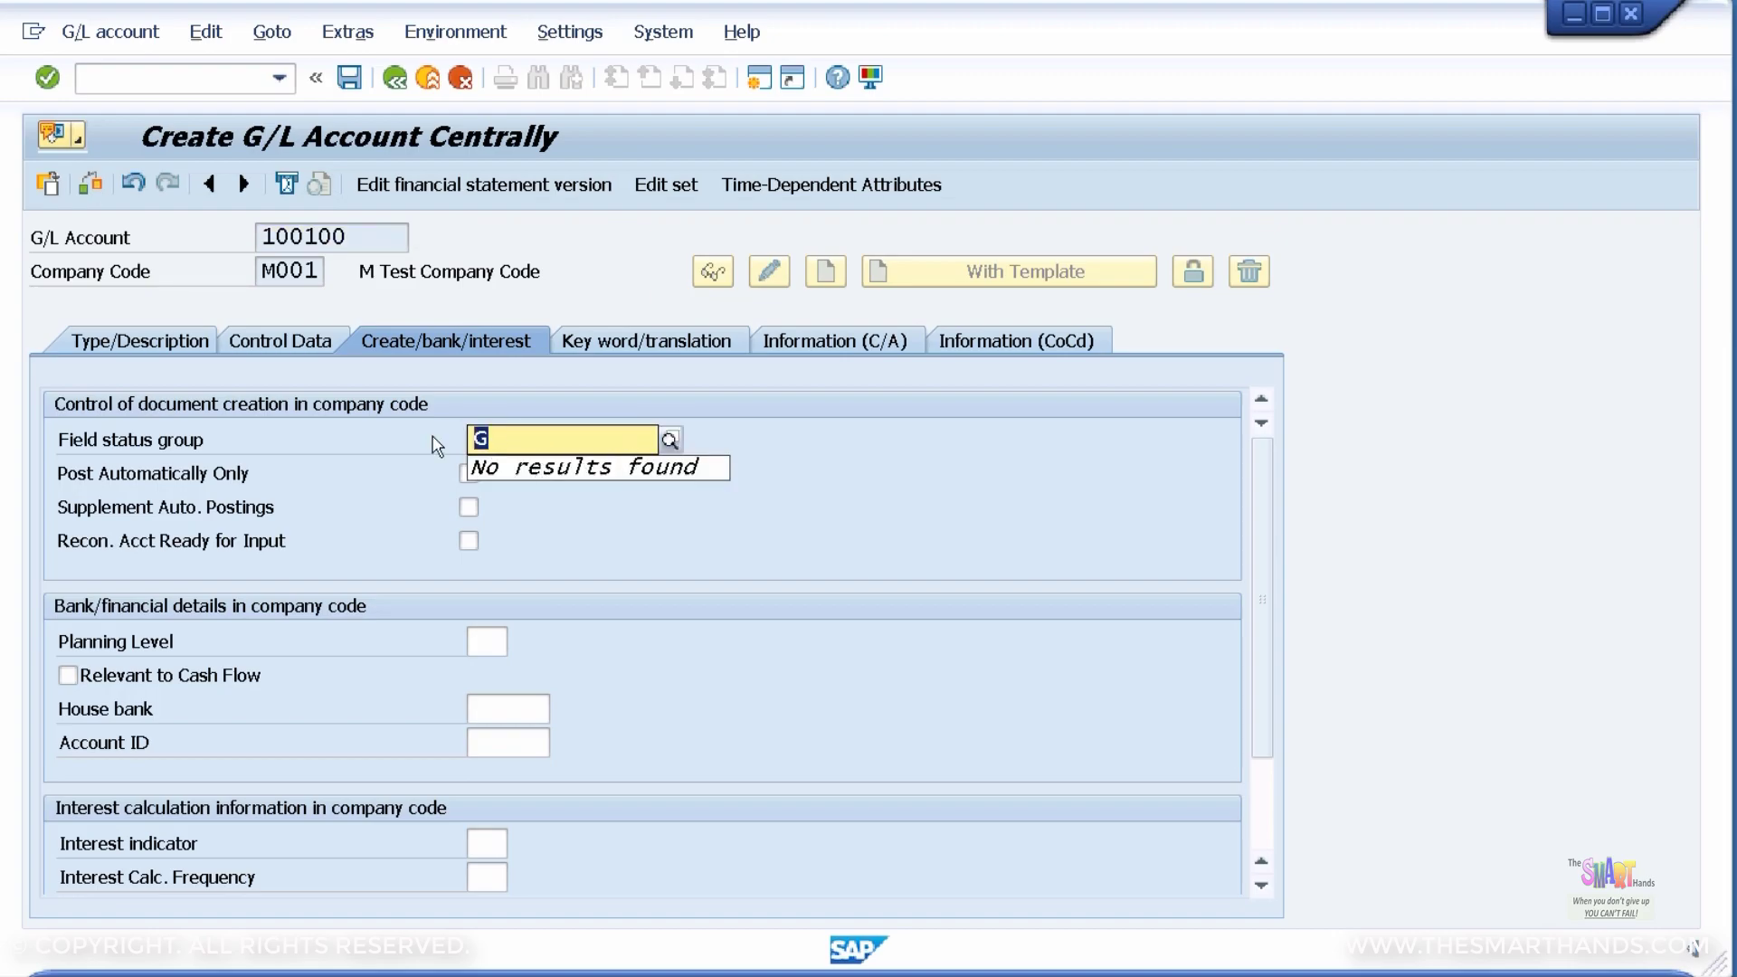
{"action": "key", "text": "BackSpace"}
{"action": "left_click", "coordinate": [547, 440]}
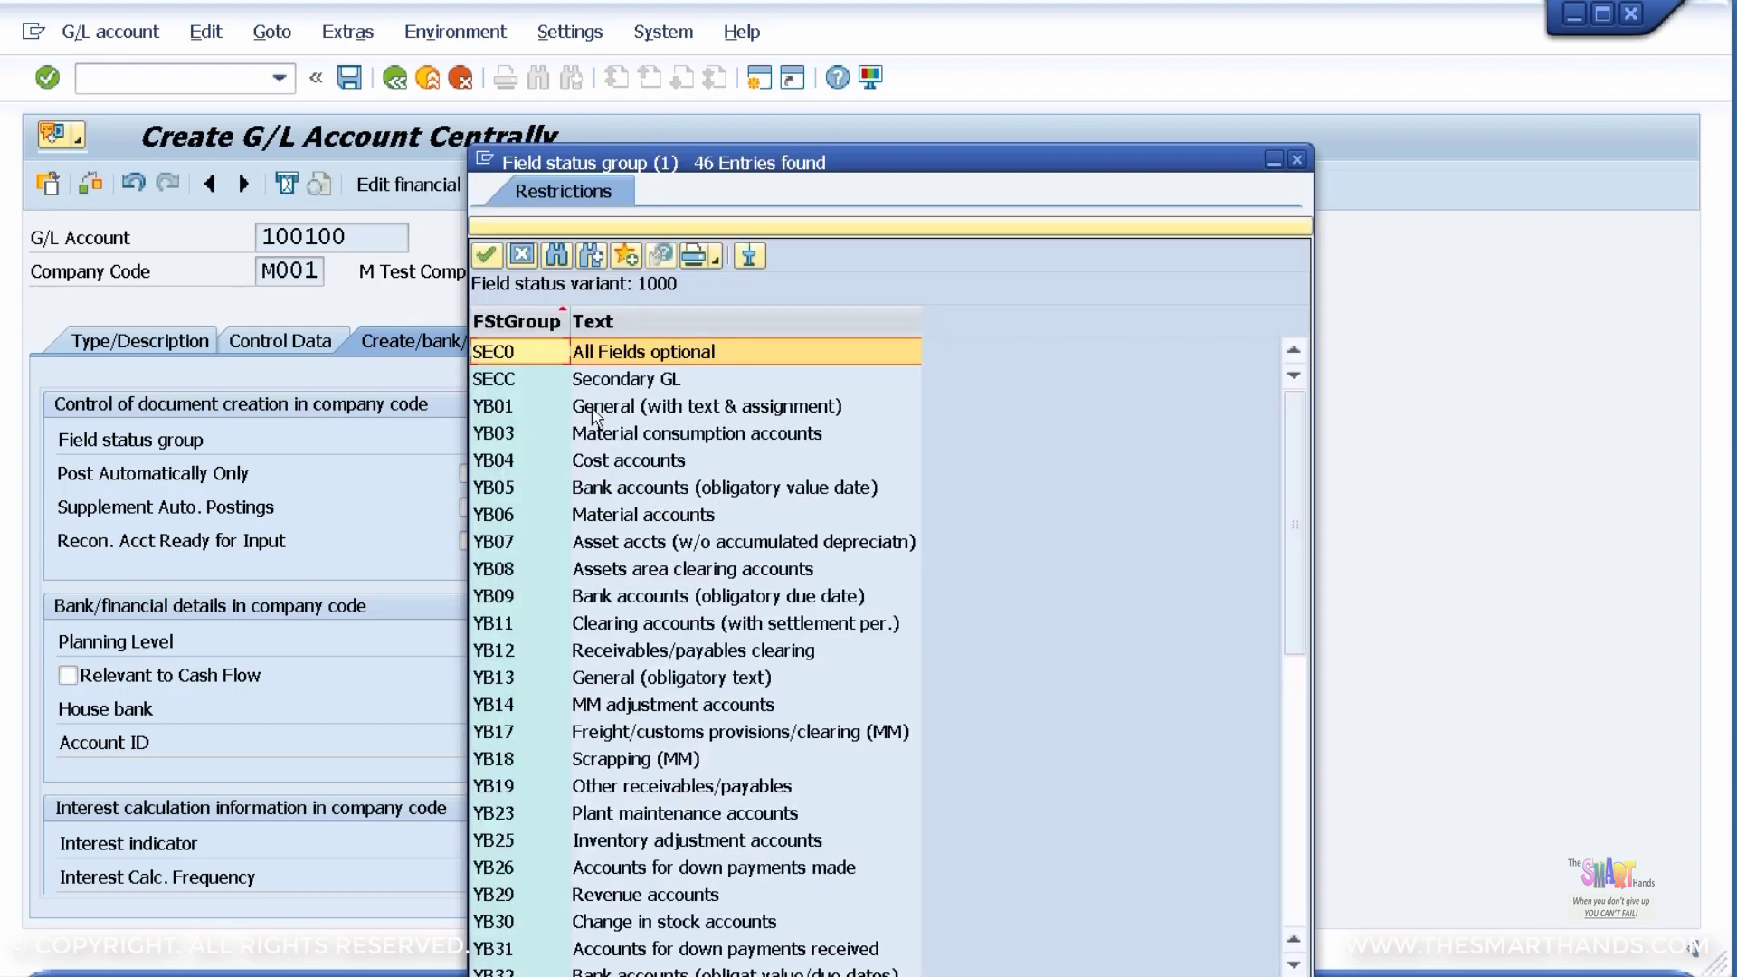
{"action": "double_click", "coordinate": [594, 417]}
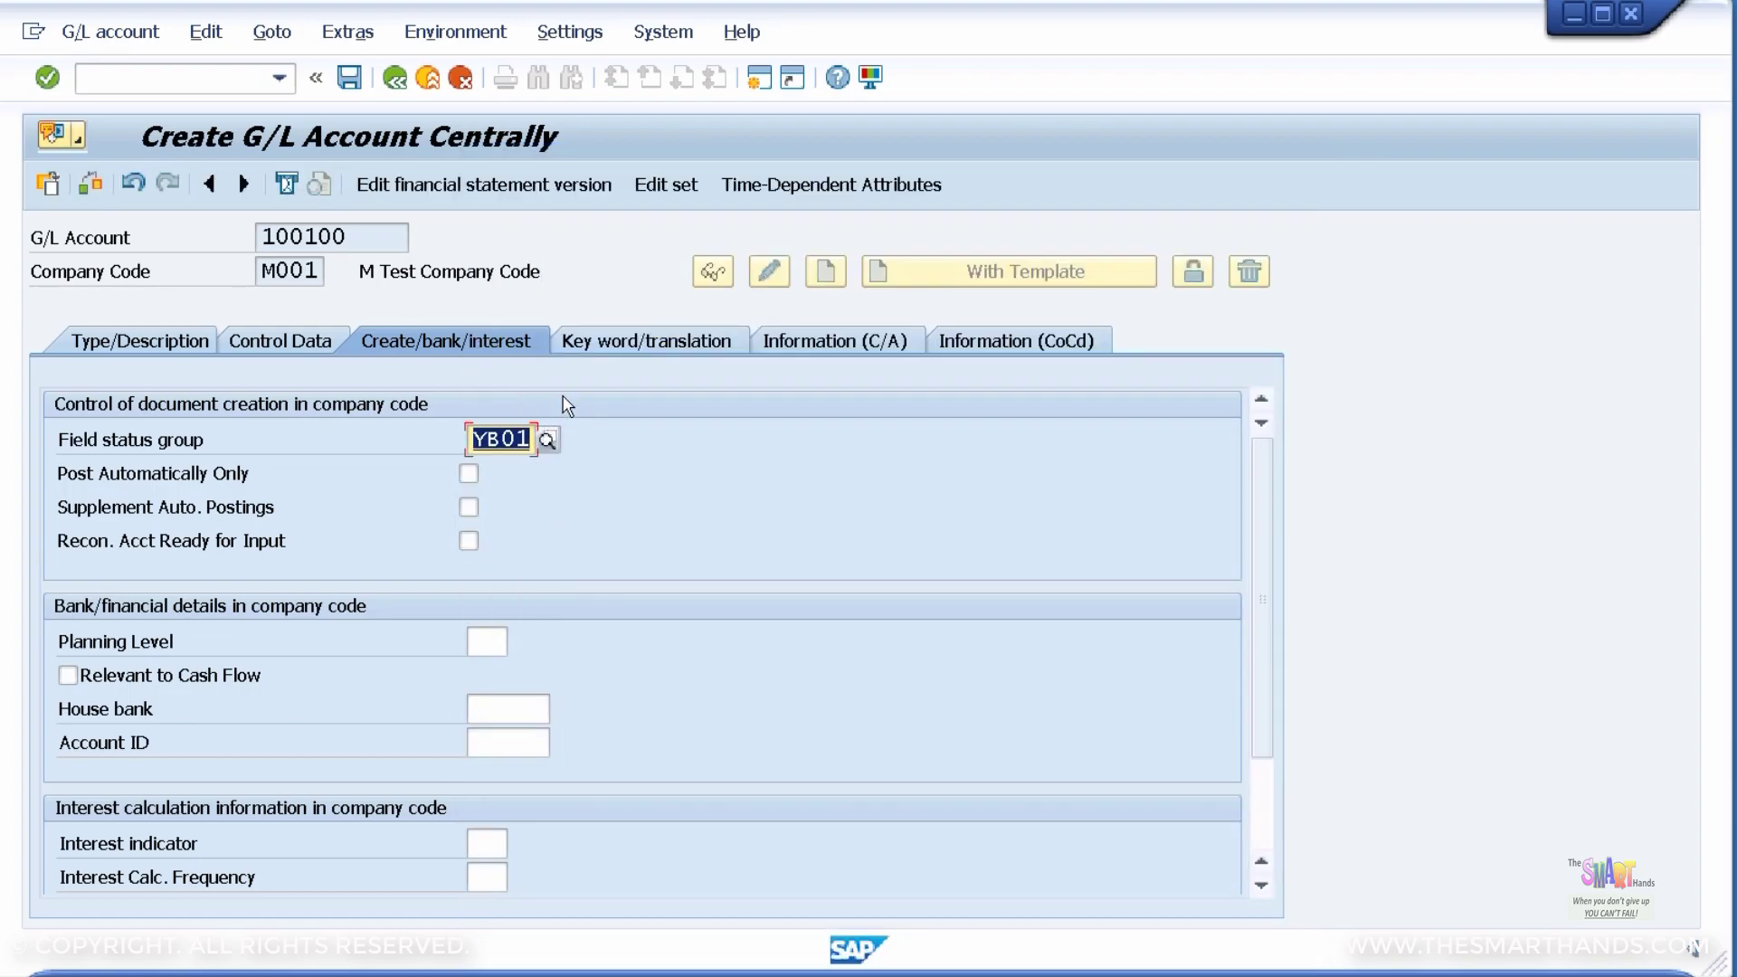
{"action": "left_click", "coordinate": [350, 77]}
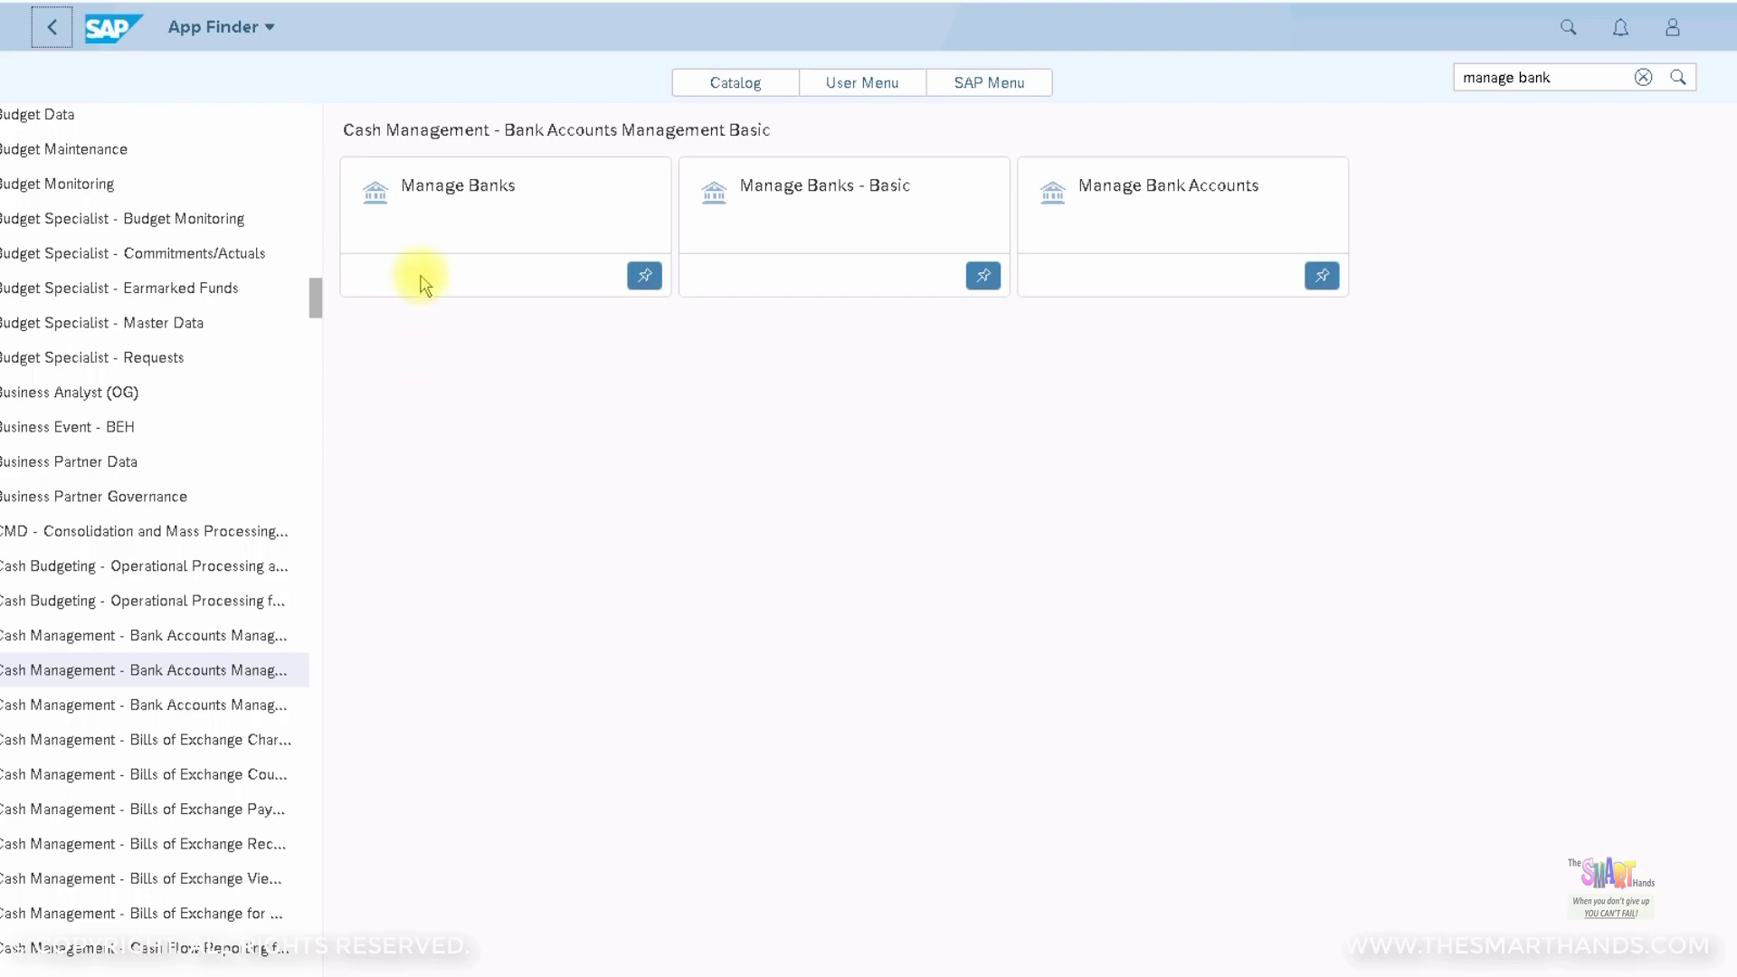
- Open Manage Banks and begin a new, empty Create Bank form
{"action": "left_click", "coordinate": [519, 221]}
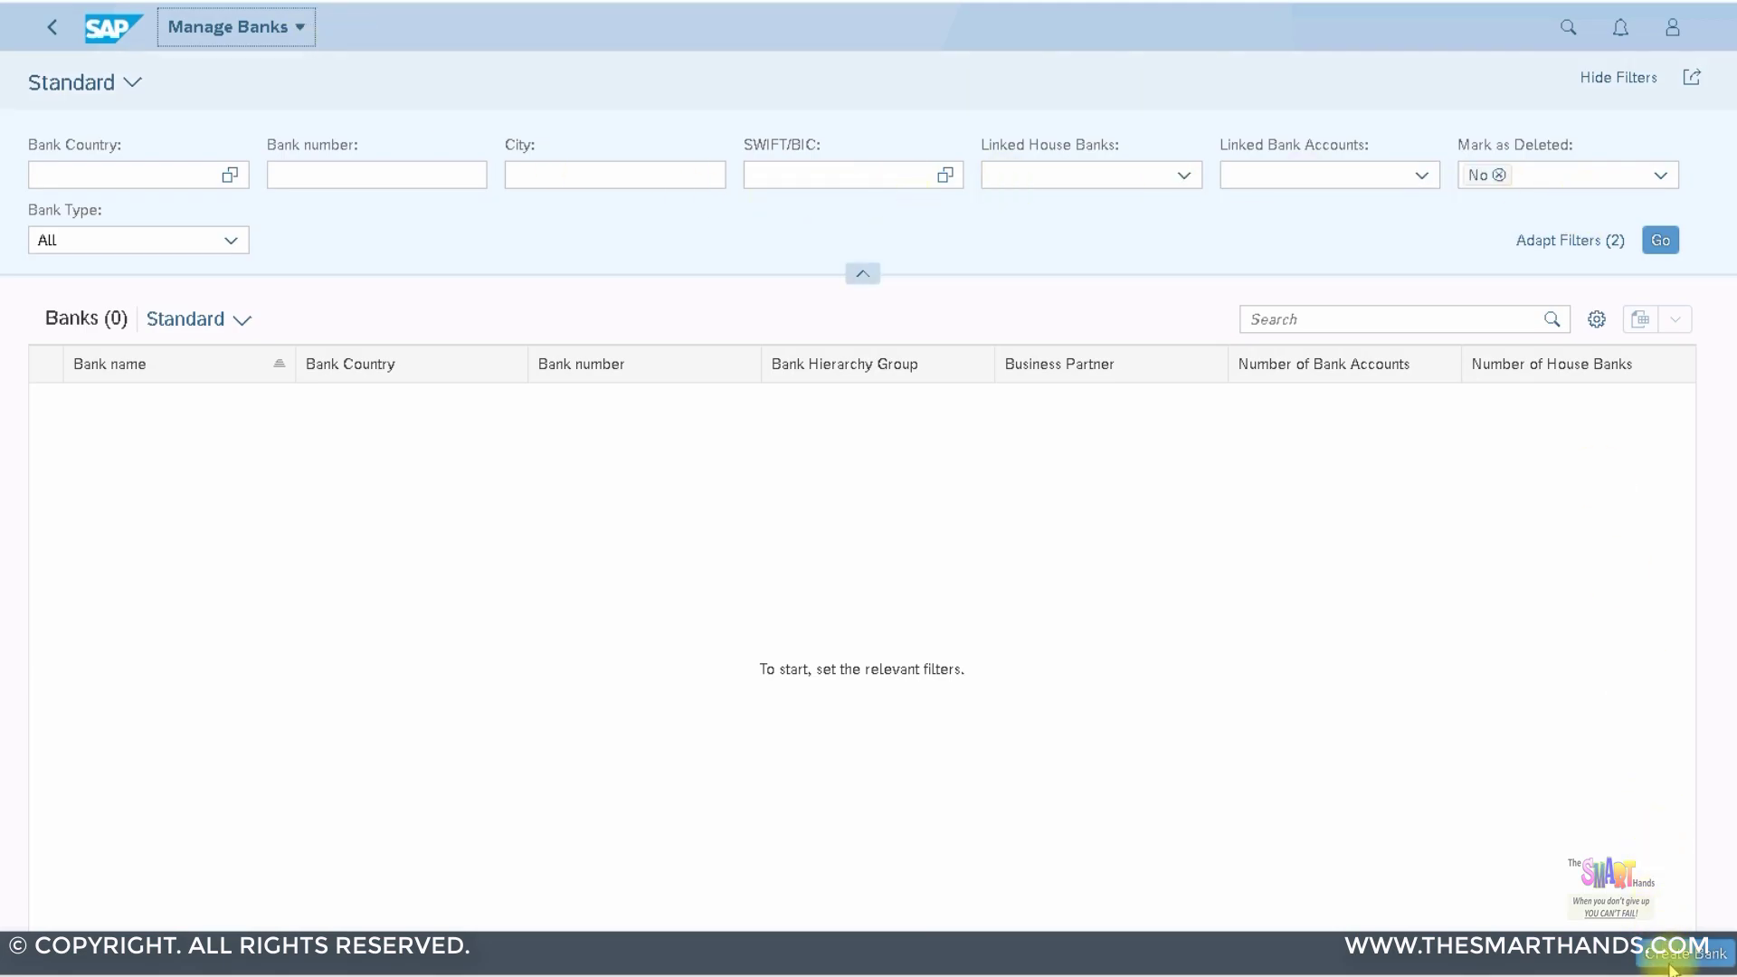
{"action": "left_click", "coordinate": [1670, 967]}
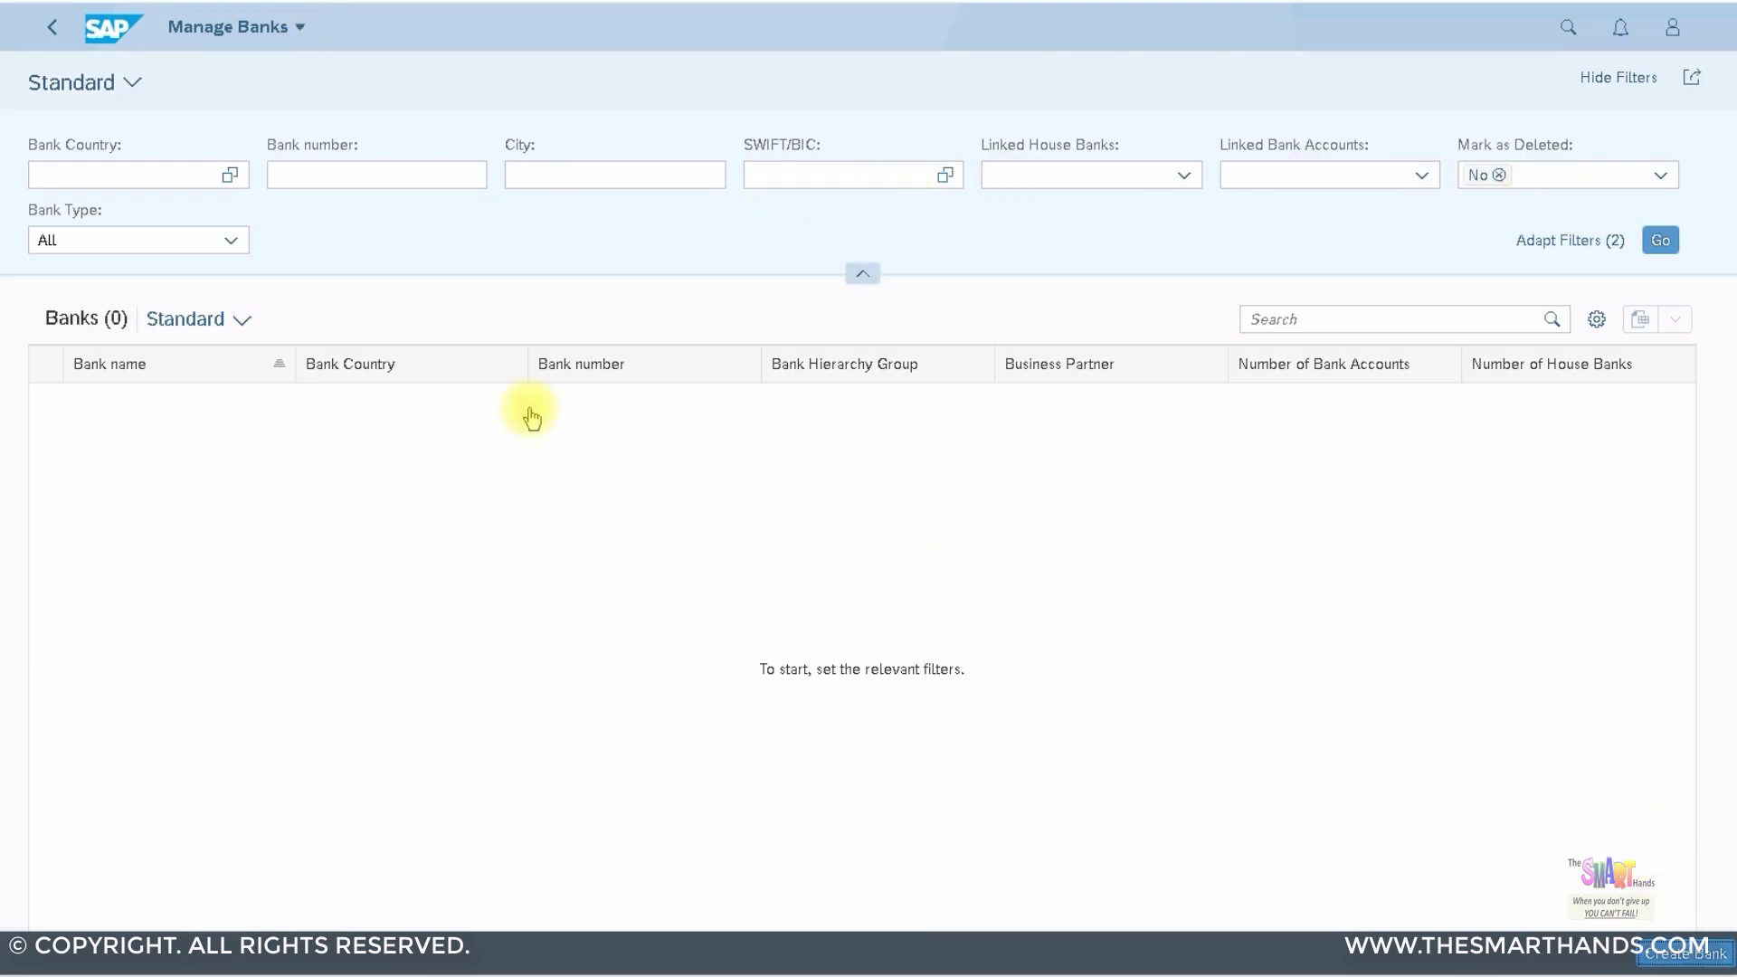
{"action": "left_click", "coordinate": [399, 345]}
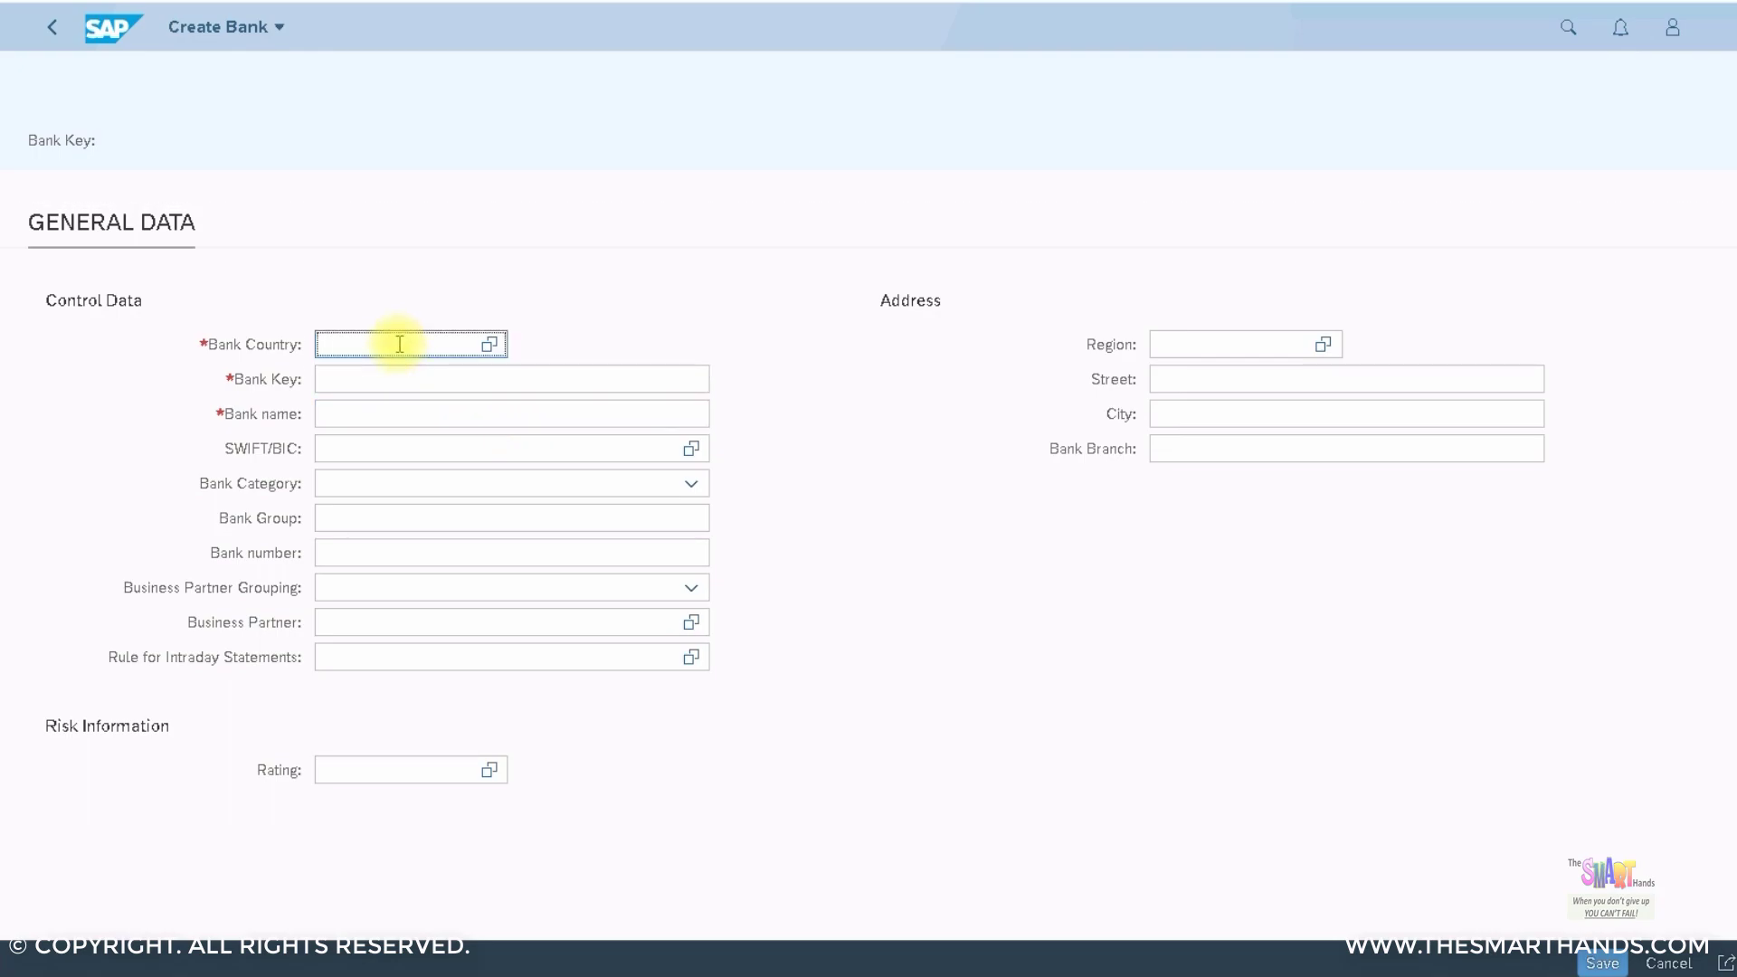
- Enter bank key 01785648 and bank name Bank of America for the US bank
{"action": "key", "text": "Tab"}
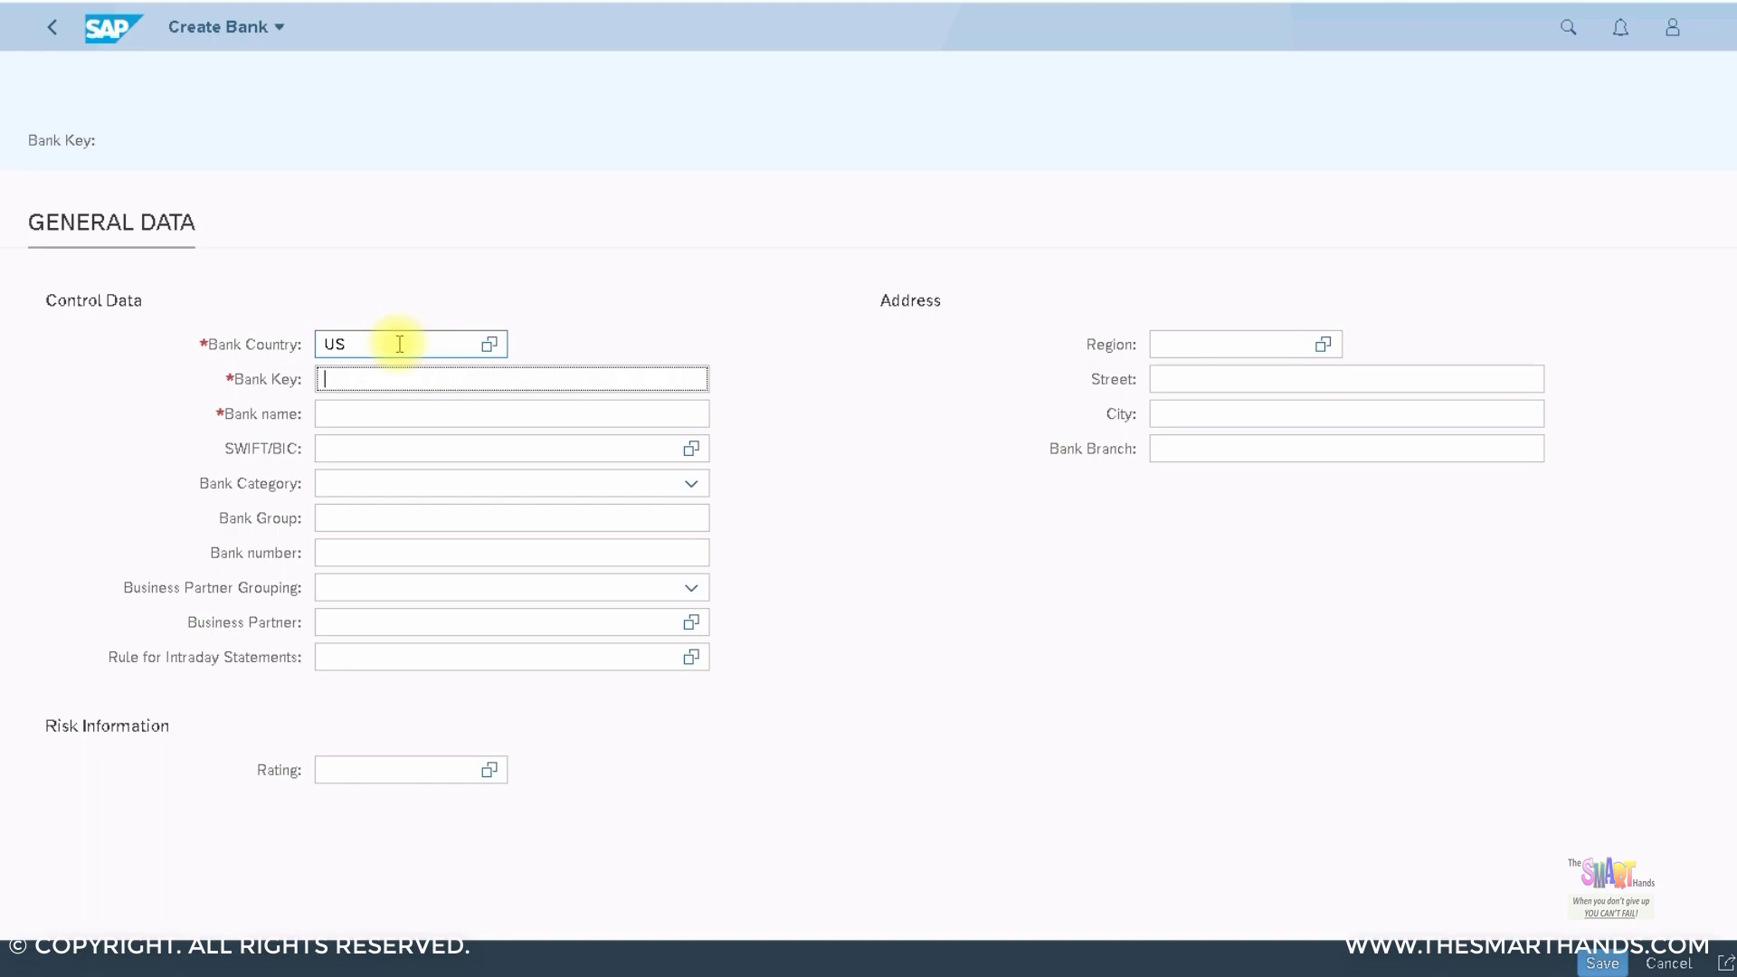
{"action": "type", "text": "01785648"}
{"action": "left_click", "coordinate": [404, 415]}
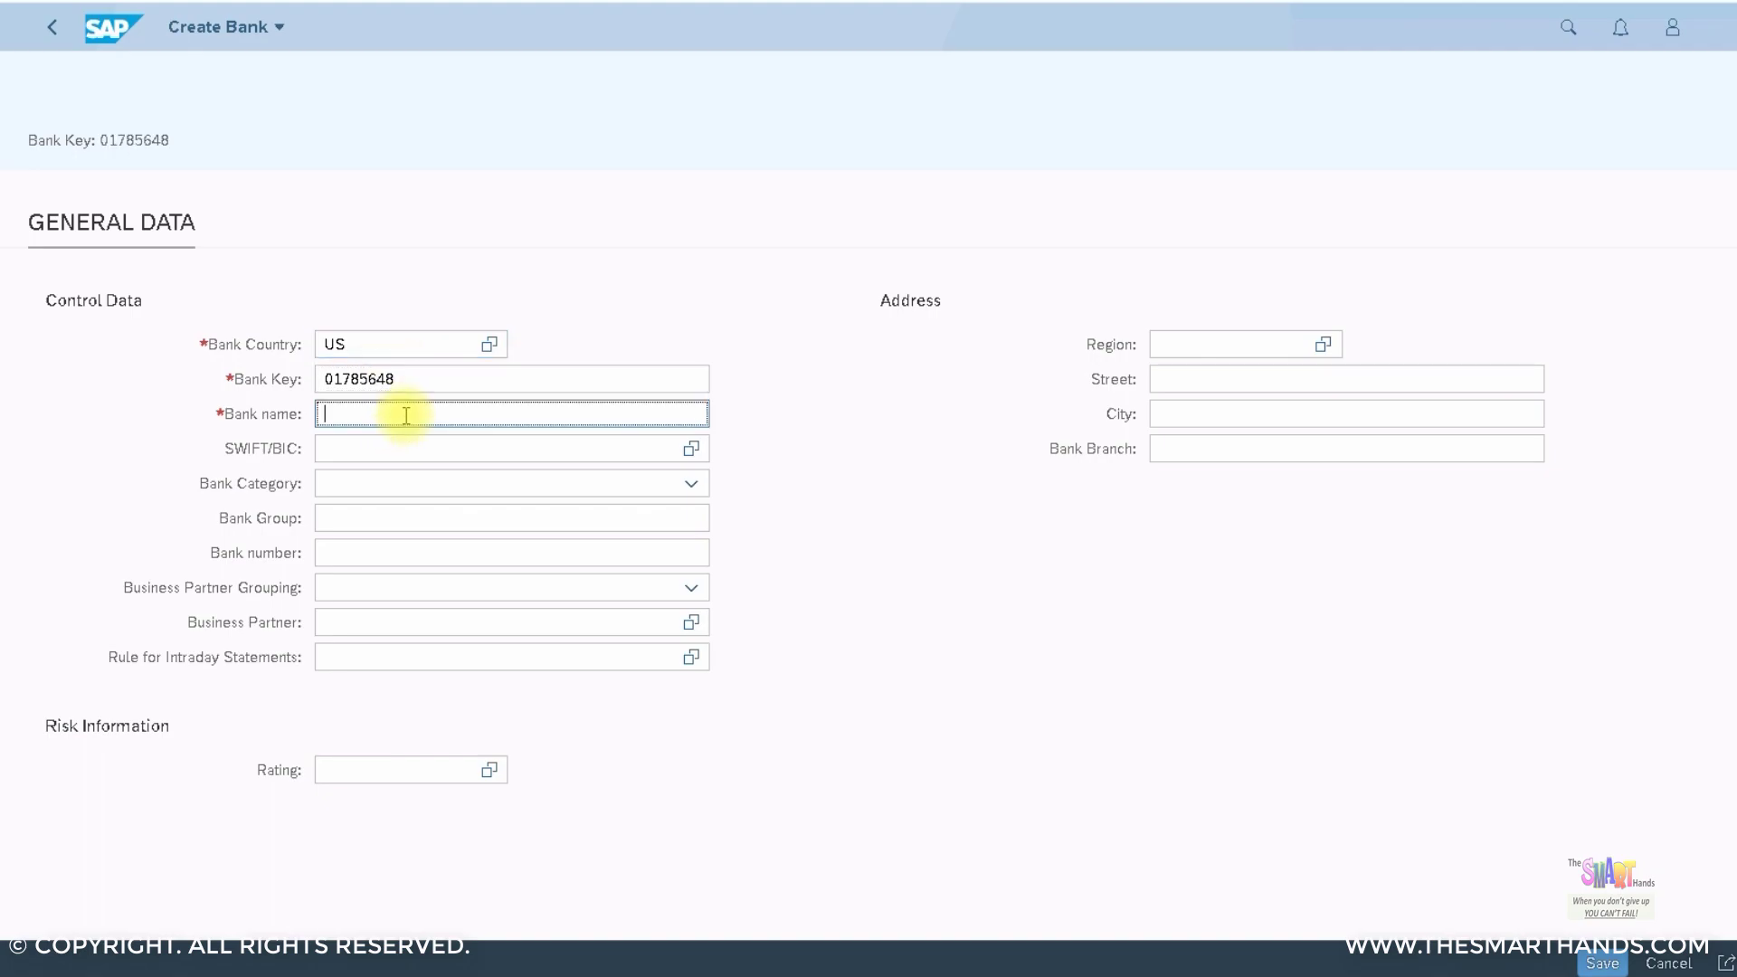
{"action": "type", "text": "Bank of America"}
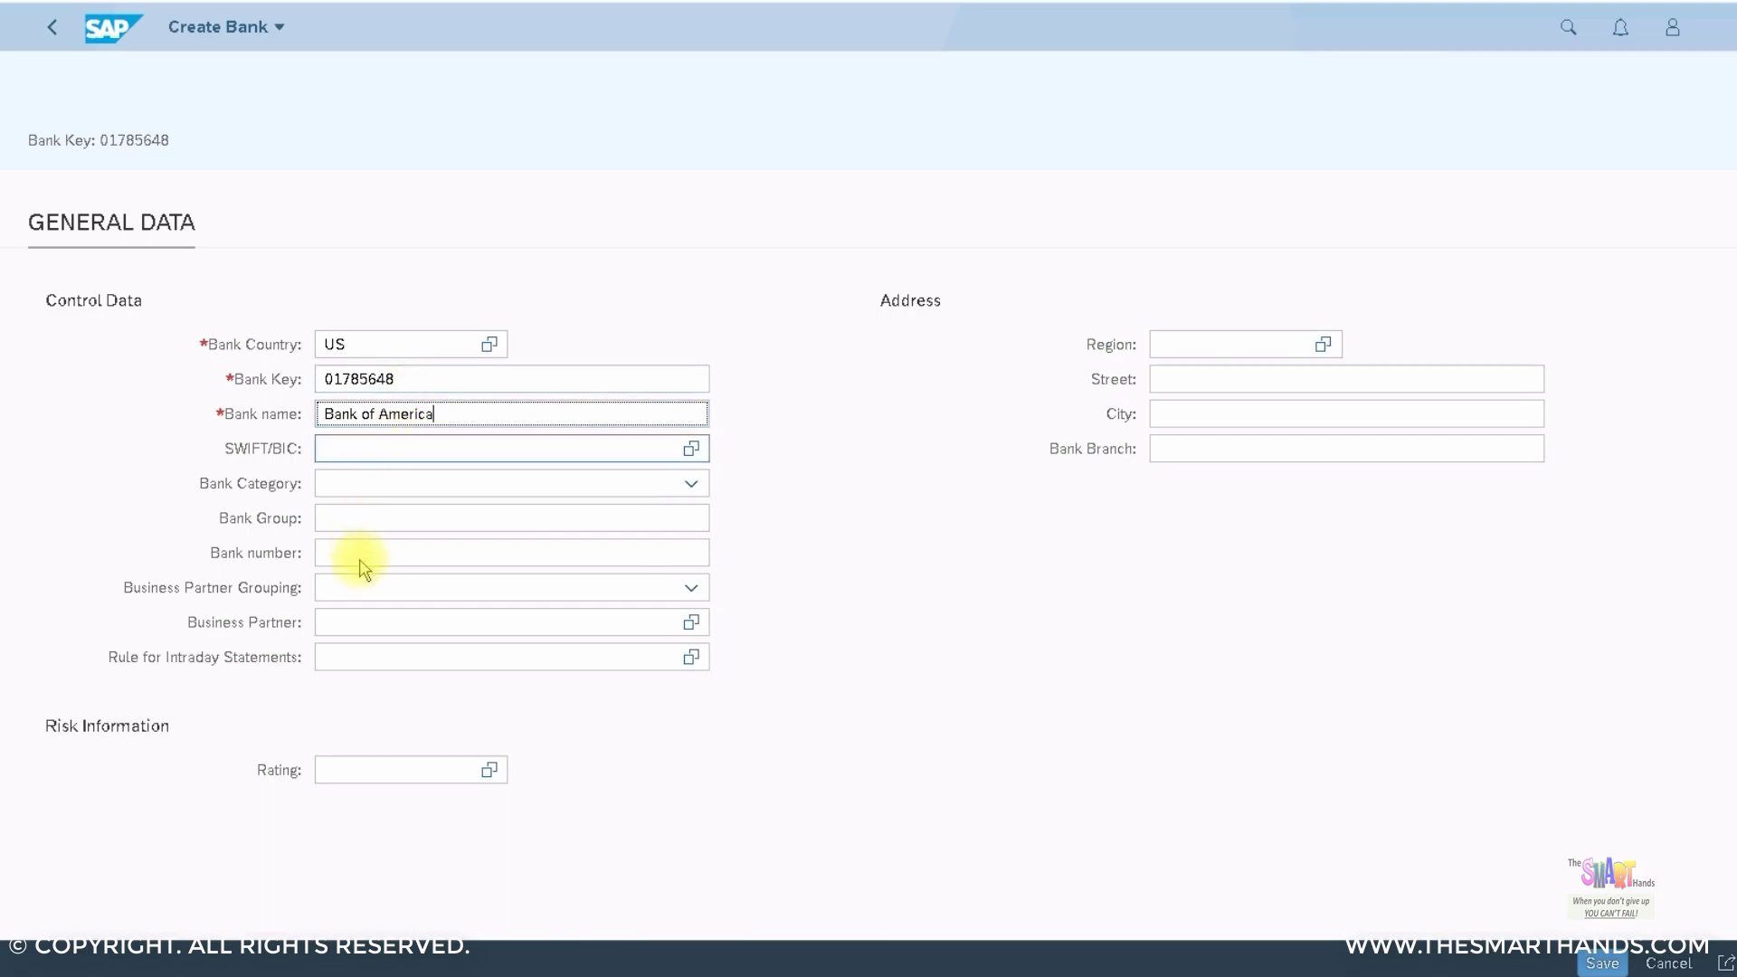
- Fill region IL, street 105 King, city Chicago and the branch, then save the bank
{"action": "left_click", "coordinate": [1236, 343]}
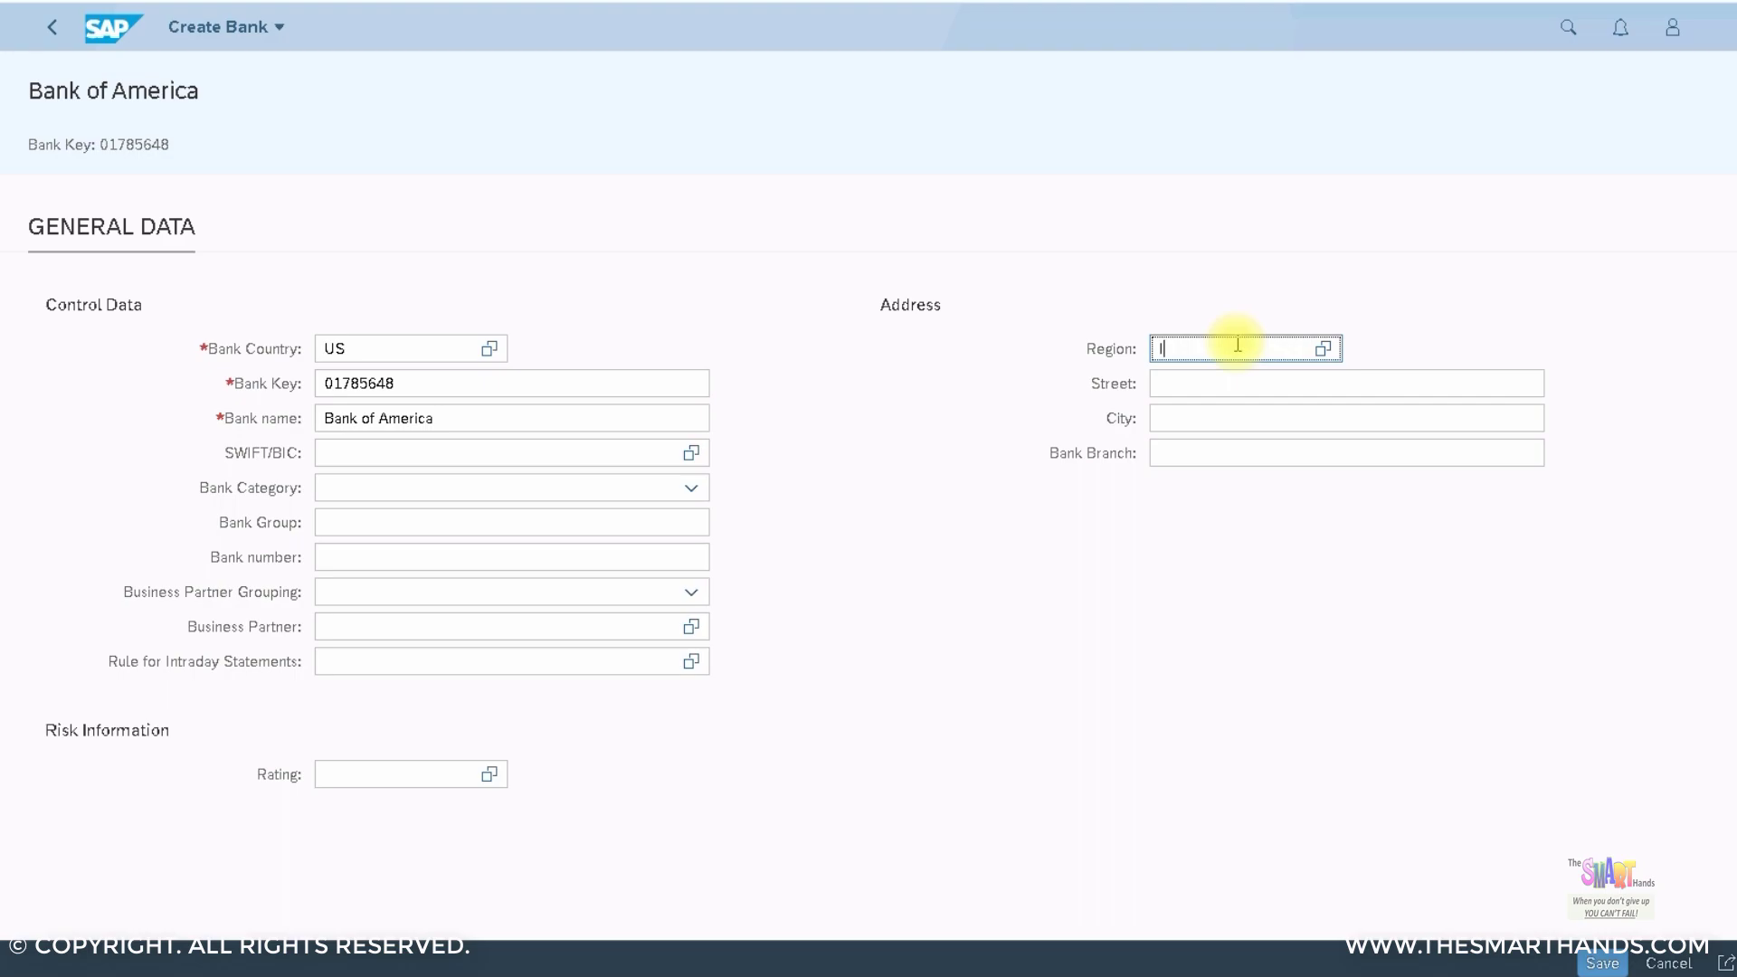
{"action": "key", "text": "Tab"}
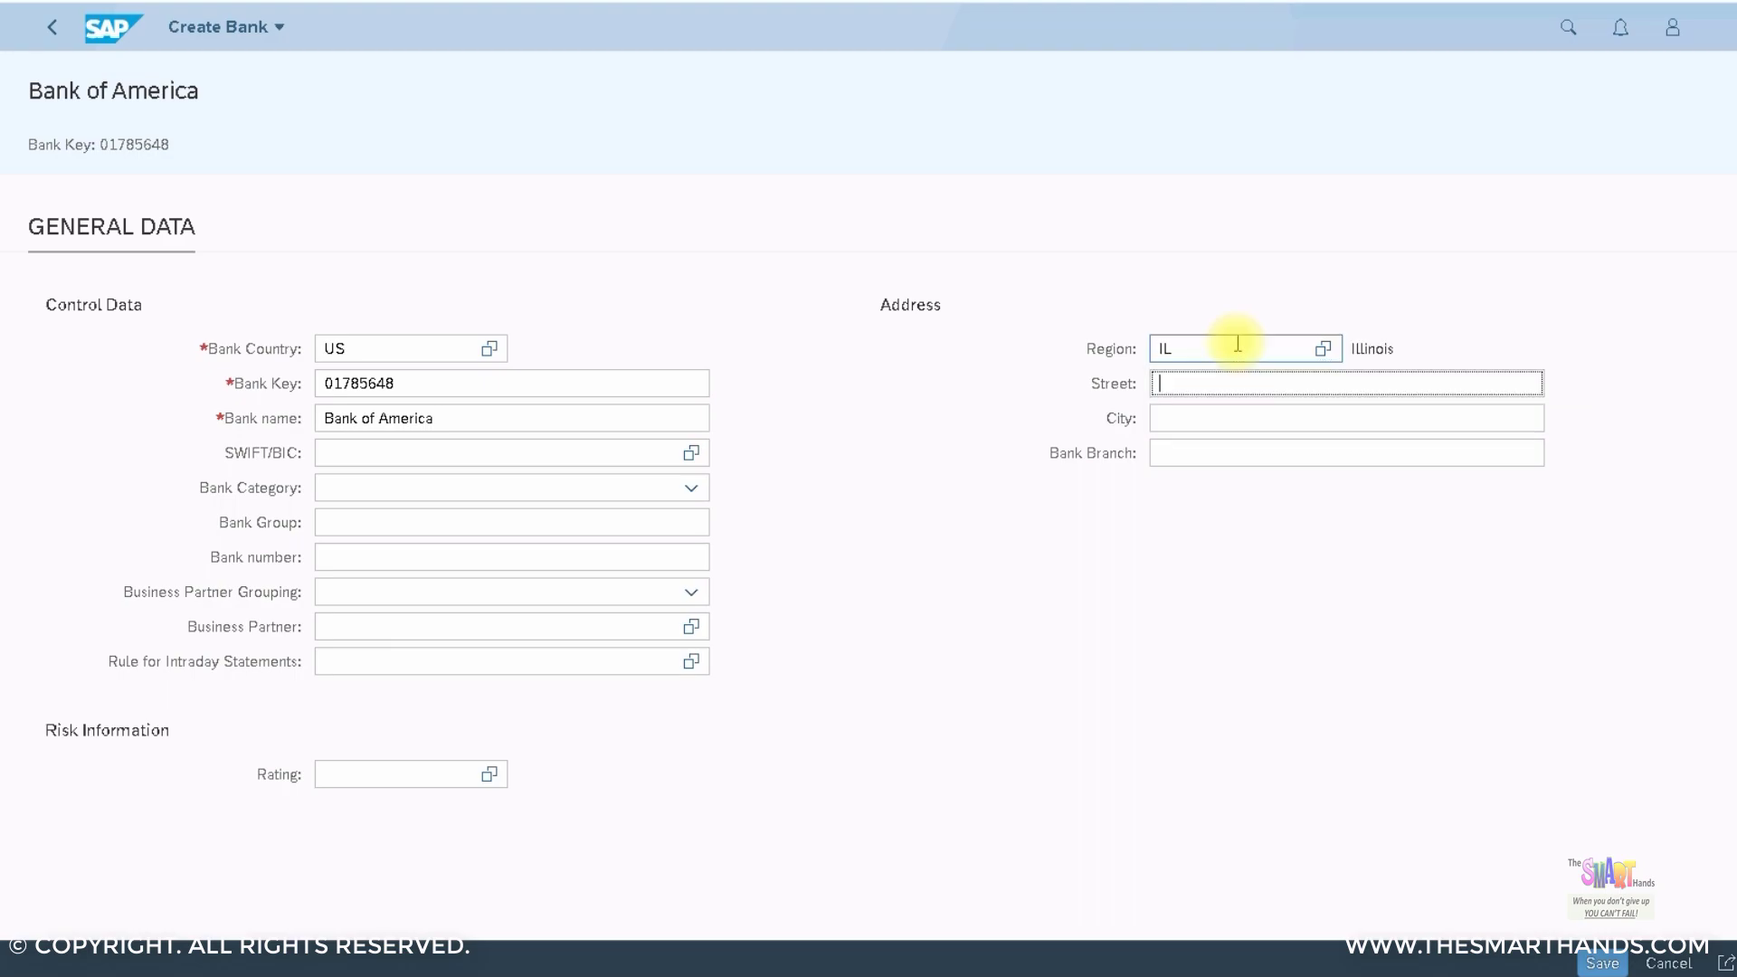
{"action": "type", "text": "105 King St"}
{"action": "key", "text": "Tab"}
{"action": "type", "text": "Chicago"}
{"action": "key", "text": "Tab"}
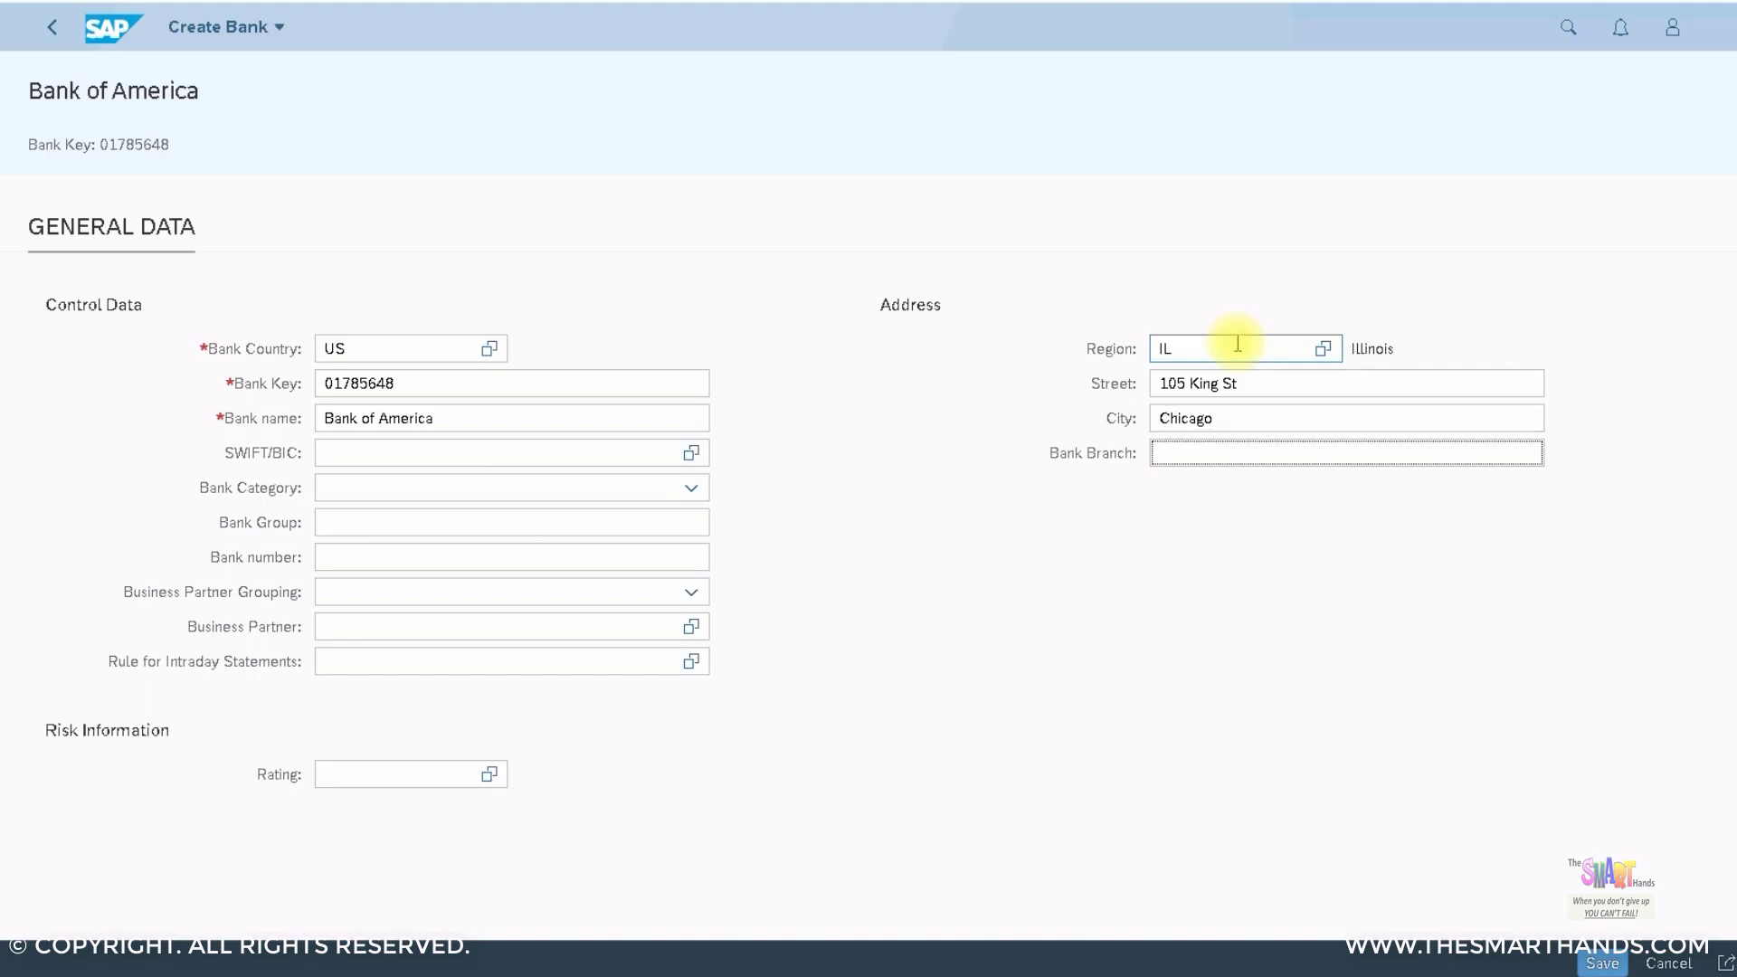
{"action": "type", "text": "105 King St Branch"}
{"action": "left_click", "coordinate": [330, 383]}
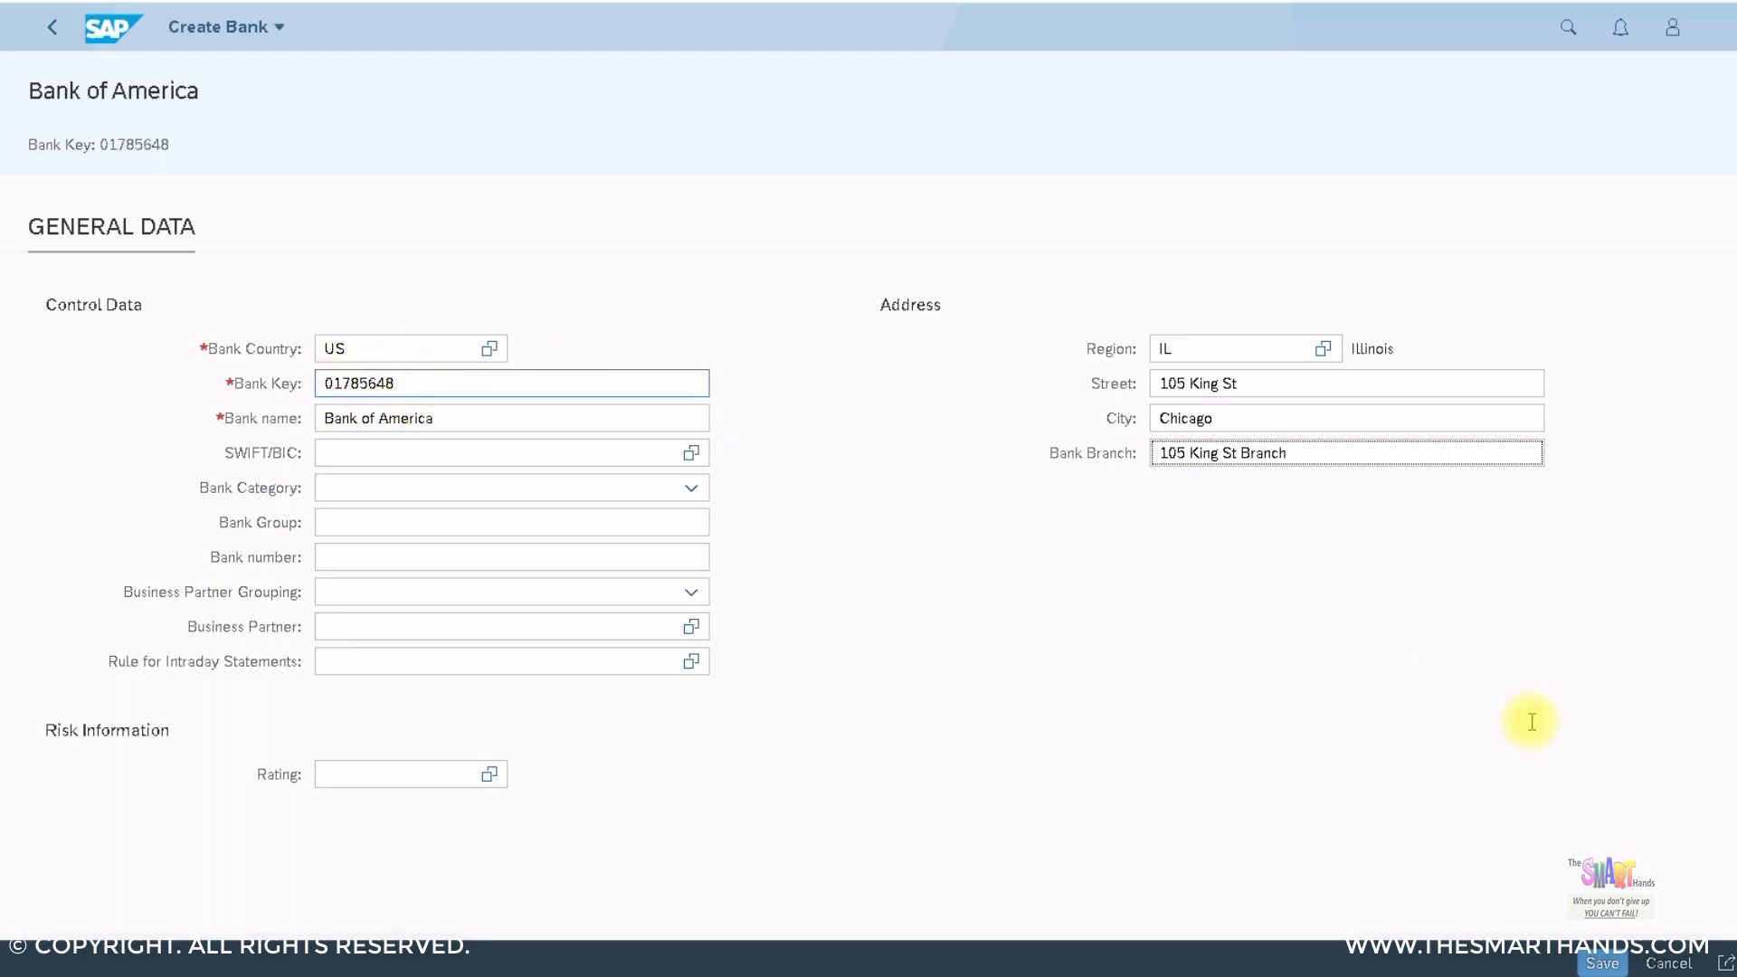
{"action": "left_click", "coordinate": [1602, 962]}
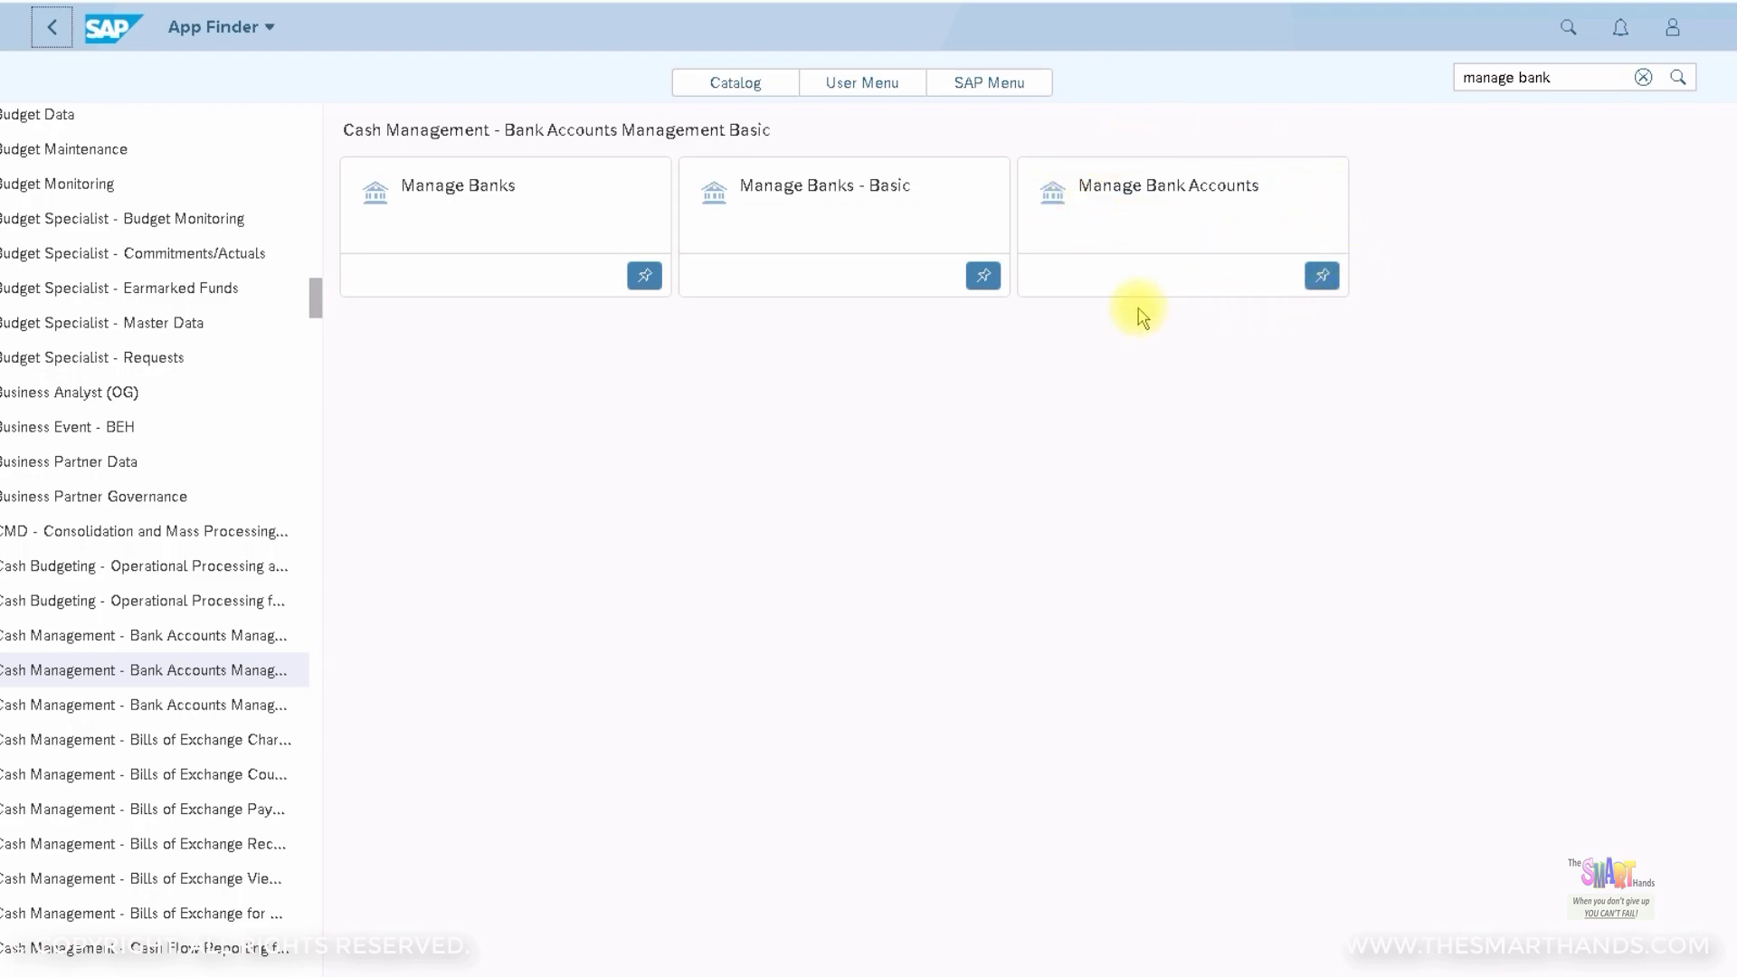
- In Manage Bank Accounts, create a new account numbered 202303404 with description Current Account
{"action": "left_click", "coordinate": [1194, 225]}
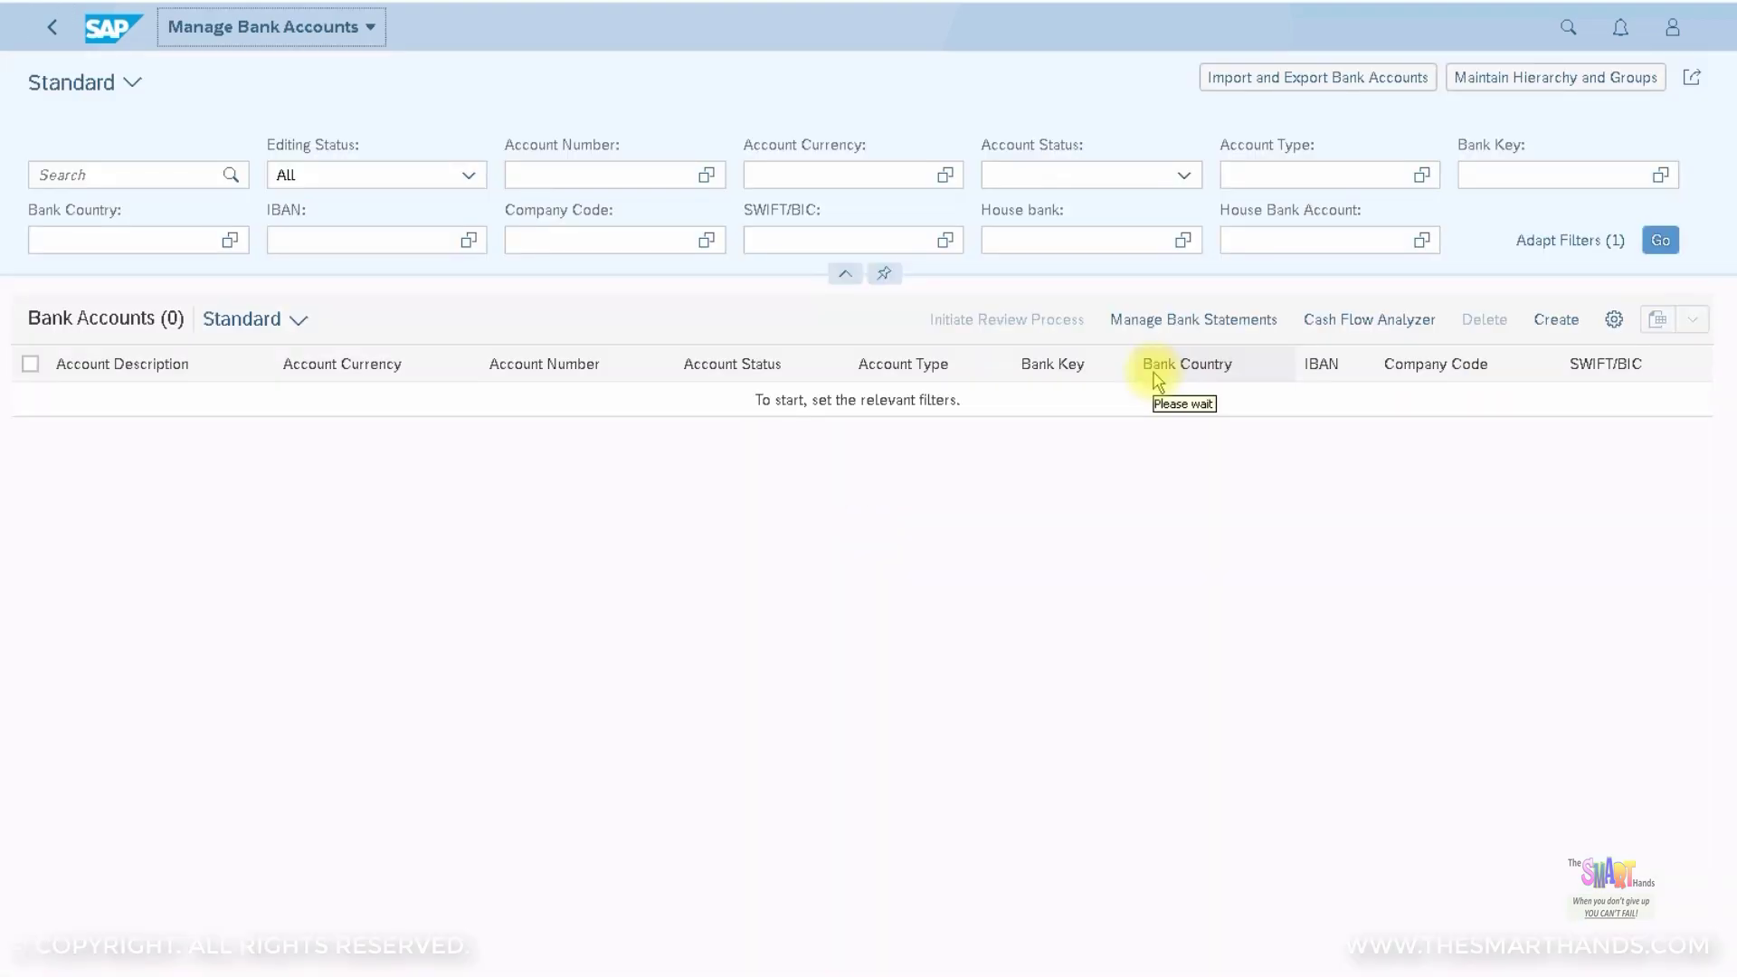
{"action": "left_click", "coordinate": [1555, 324]}
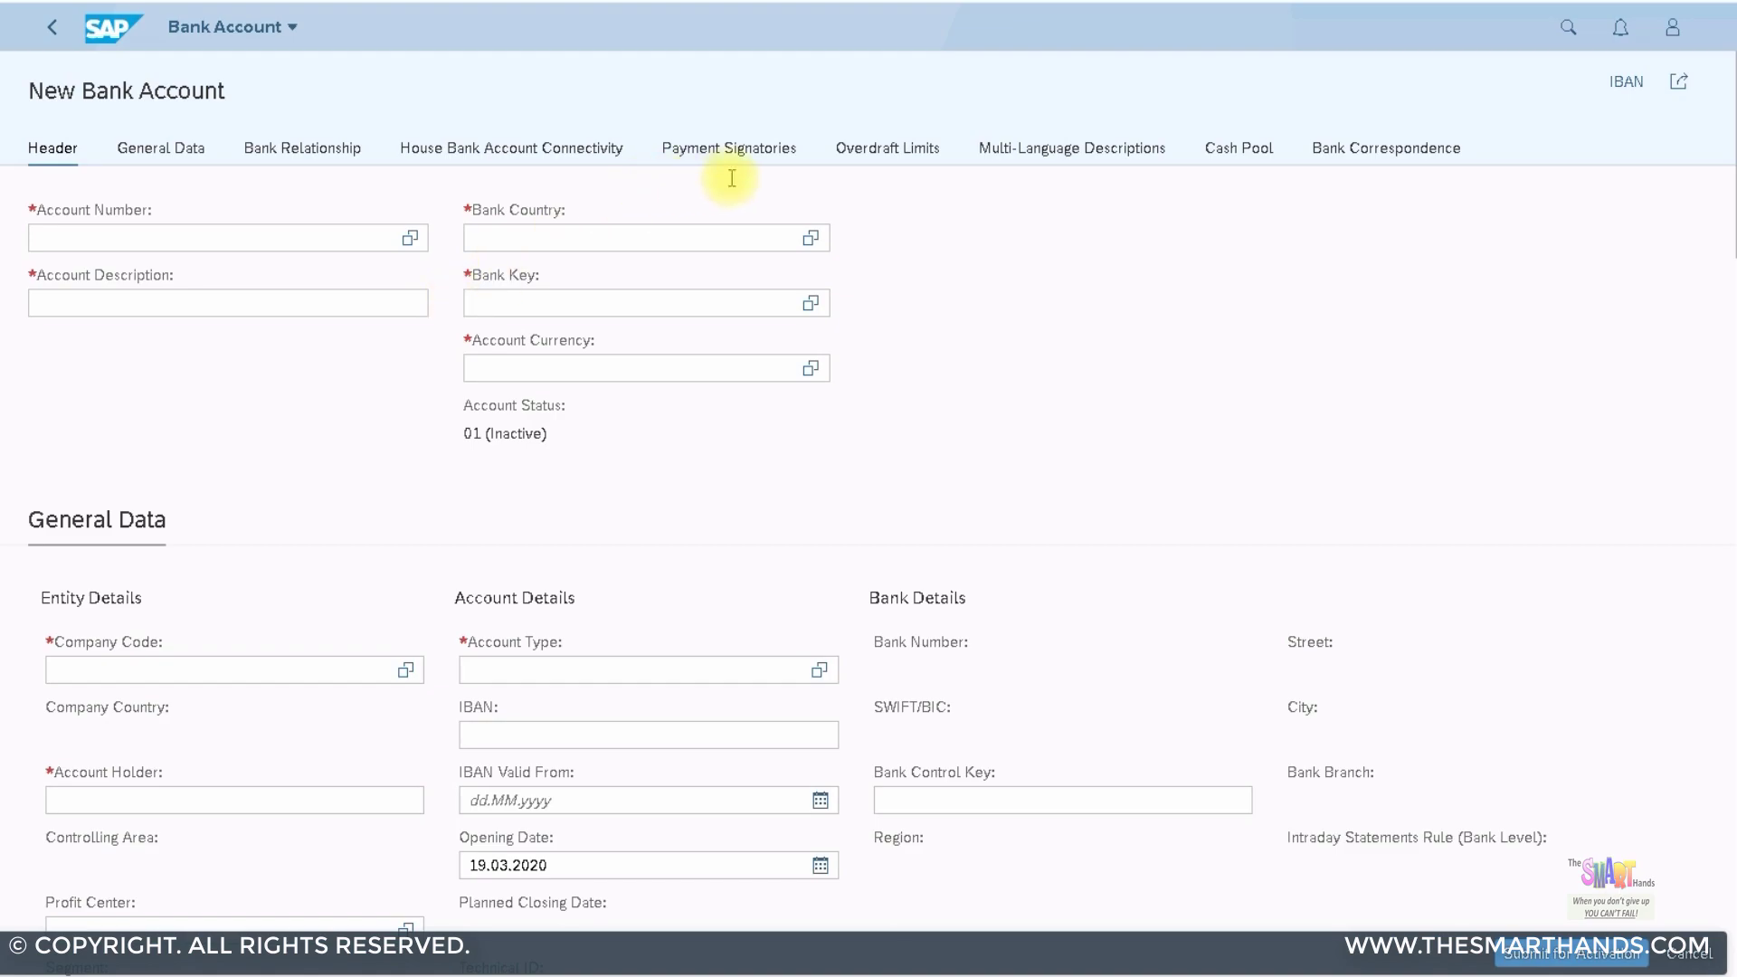
{"action": "left_click", "coordinate": [747, 237]}
{"action": "left_click", "coordinate": [316, 236]}
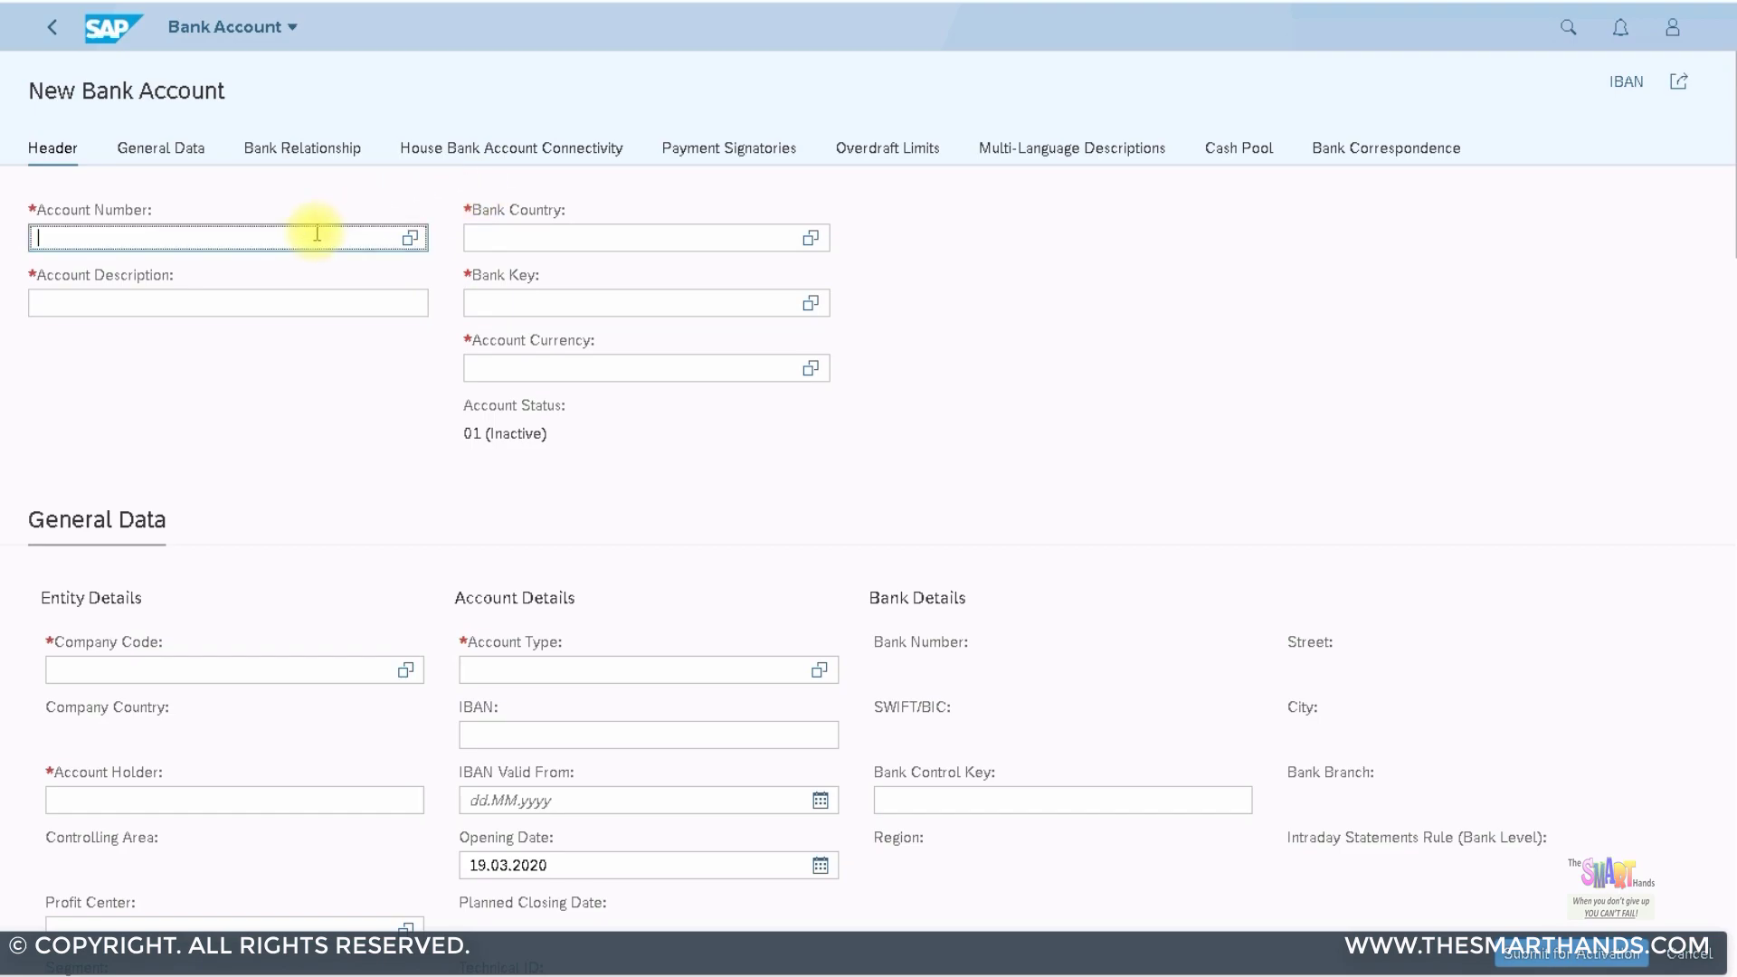
{"action": "type", "text": "20230340"}
{"action": "left_click", "coordinate": [239, 303]}
{"action": "type", "text": "Current Account"}
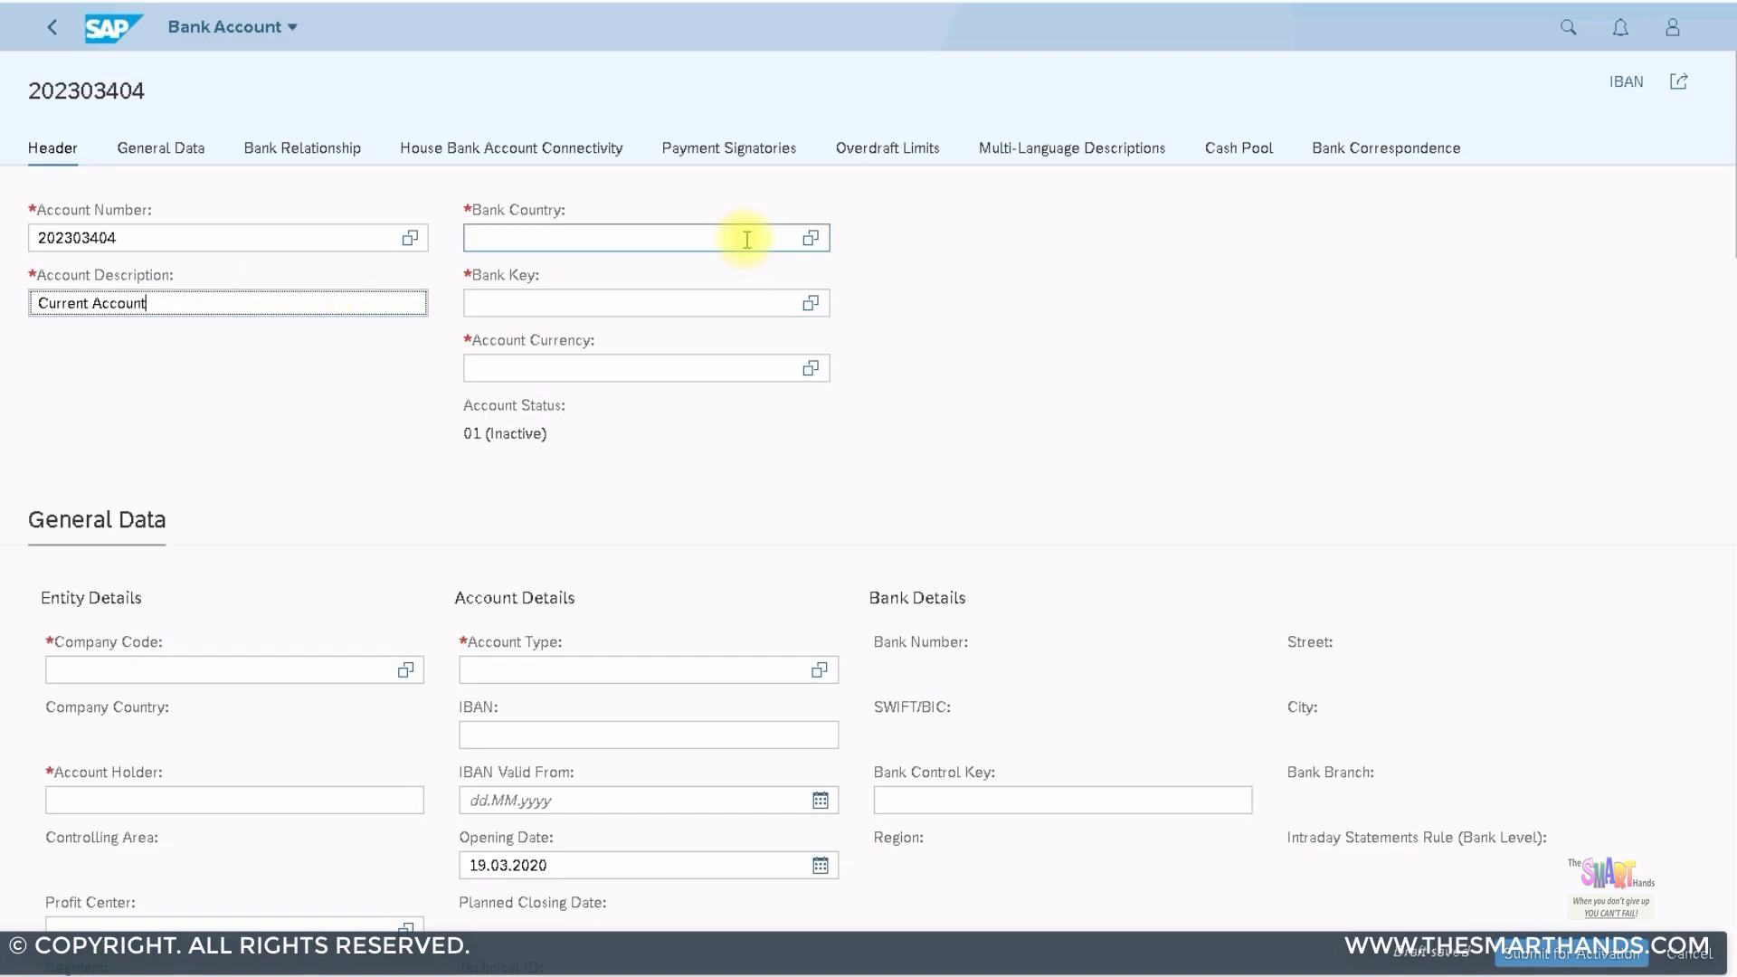
- Set bank country US, Bank of America key 01785648, and currency USD
{"action": "left_click", "coordinate": [746, 239]}
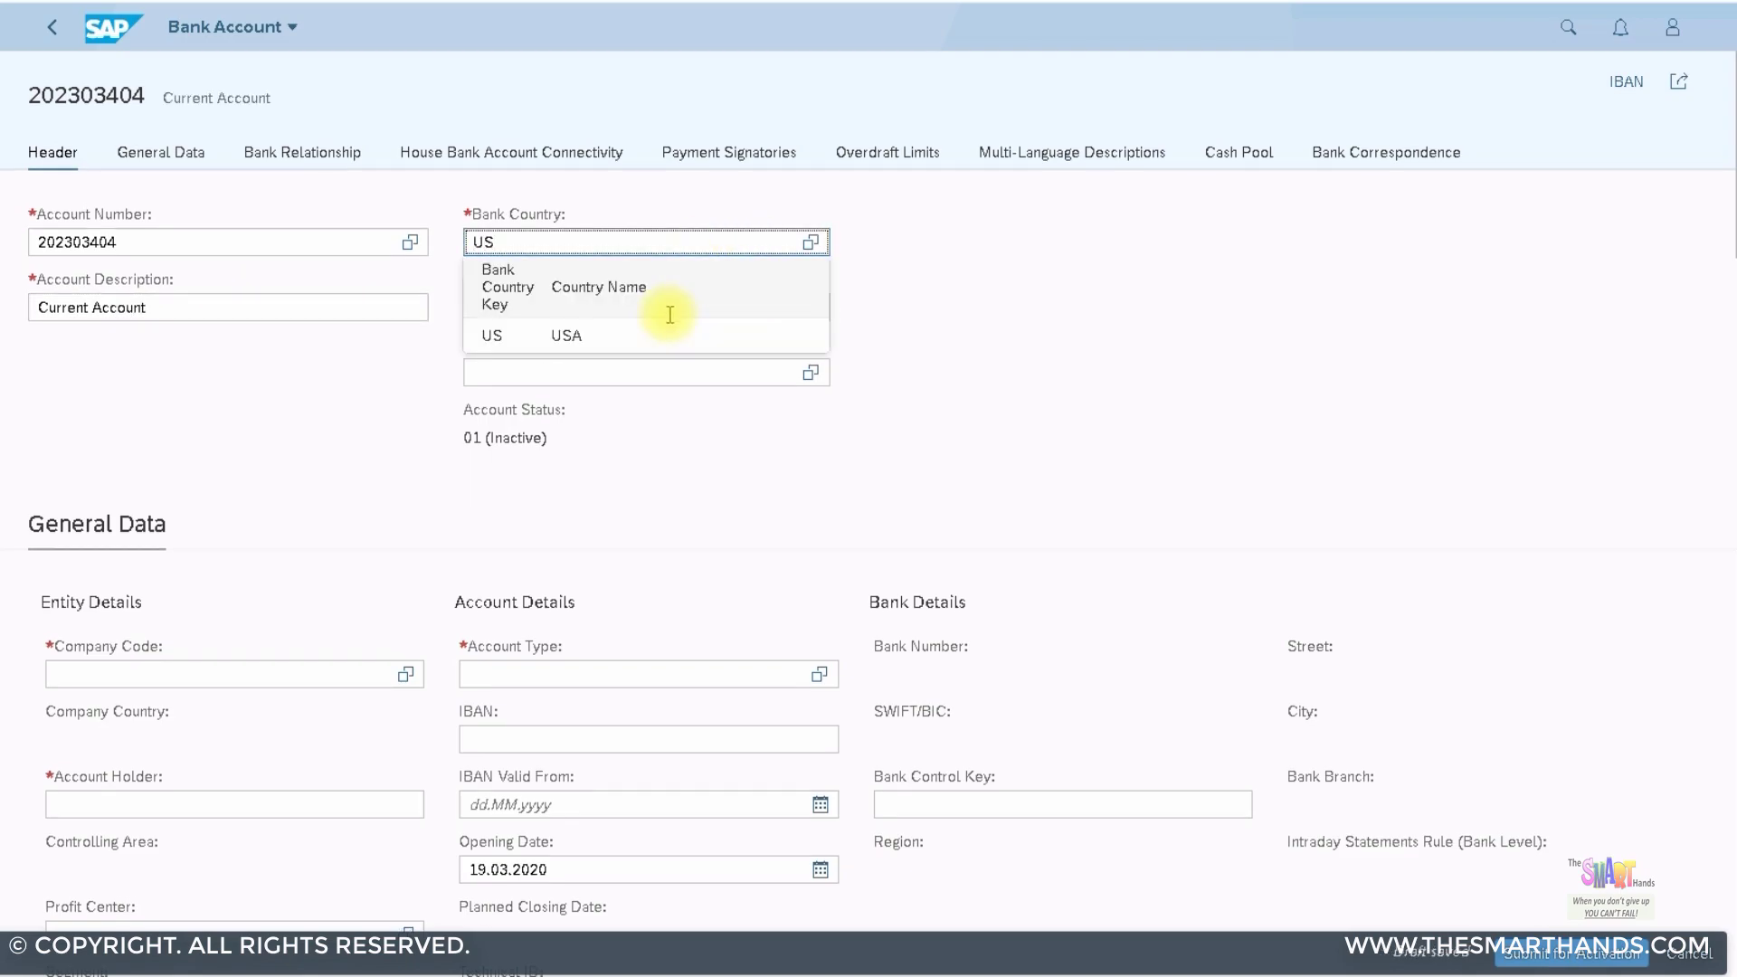
{"action": "left_click", "coordinate": [612, 336]}
{"action": "left_click", "coordinate": [590, 309]}
{"action": "type", "text": "017"}
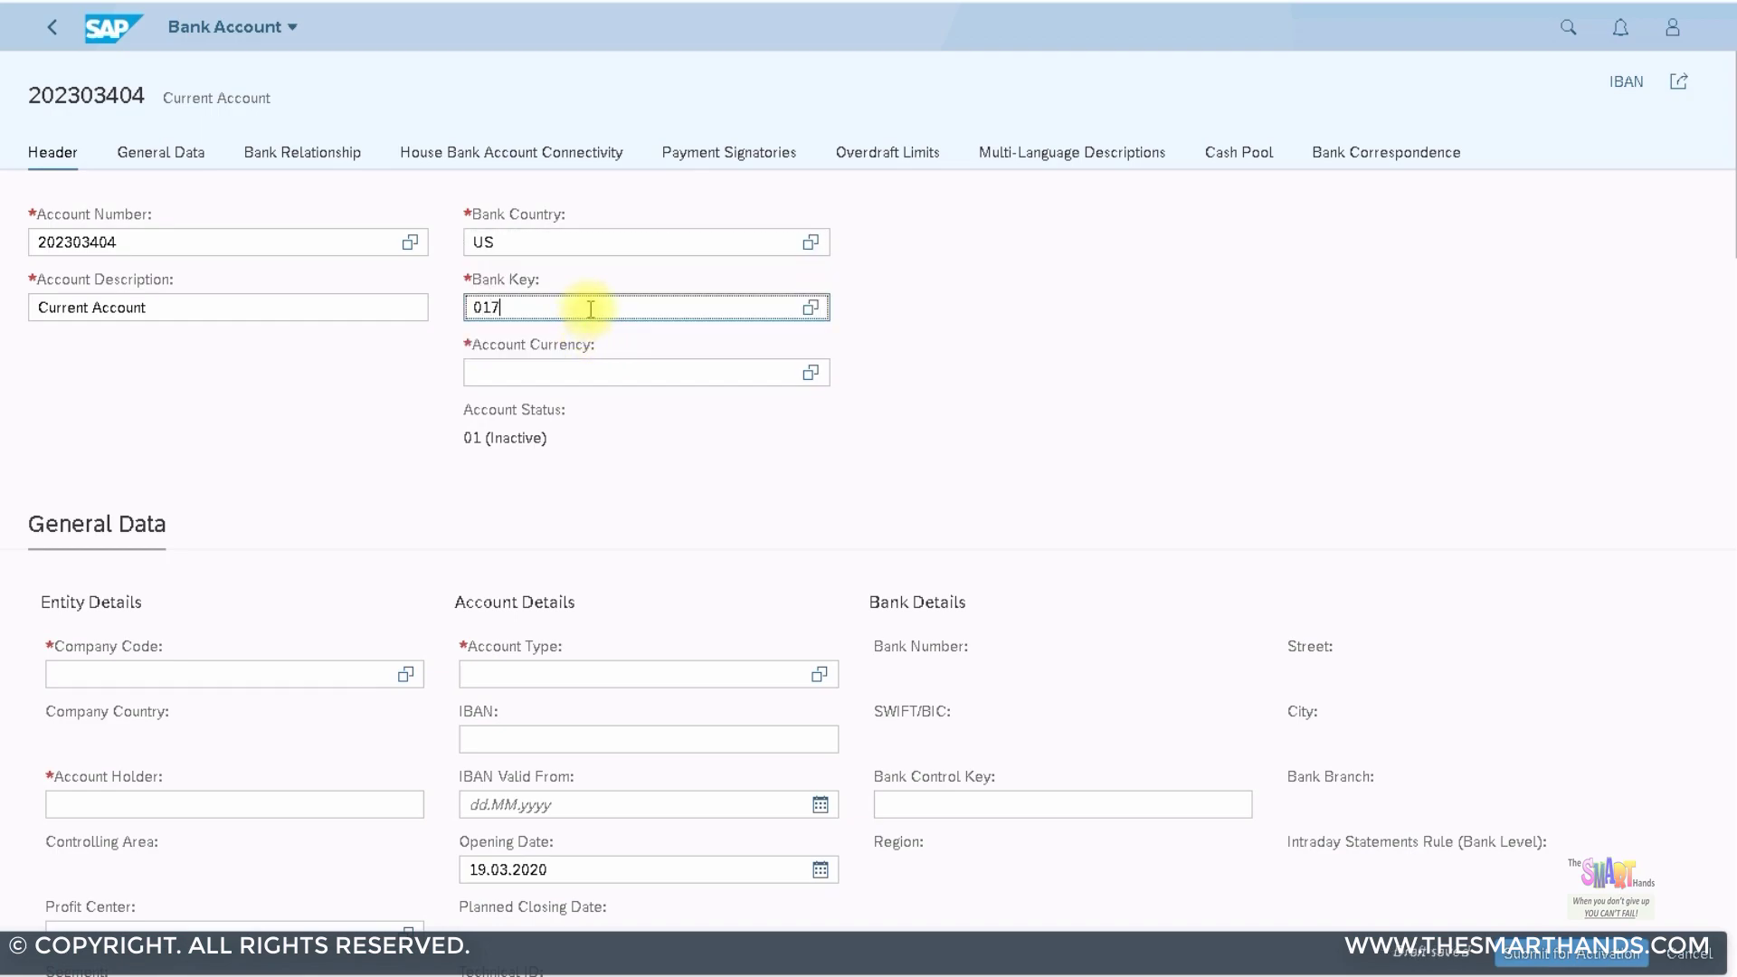
{"action": "left_click", "coordinate": [598, 383]}
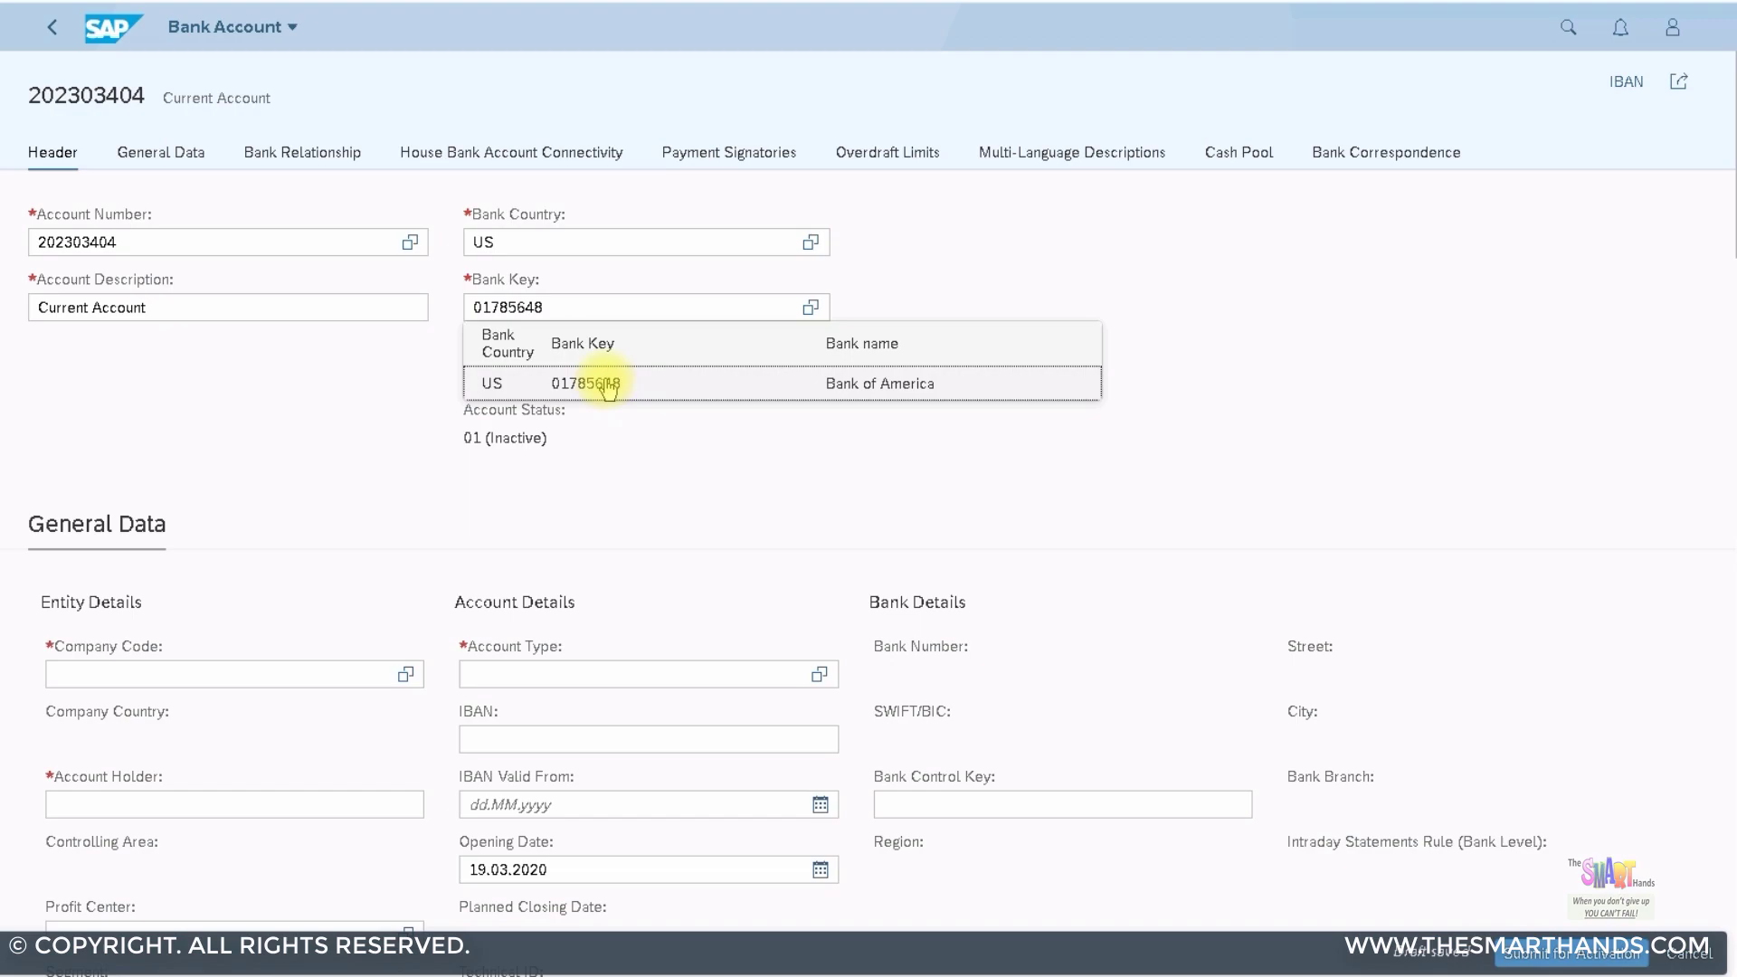
{"action": "left_click", "coordinate": [568, 373]}
{"action": "type", "text": "USD"}
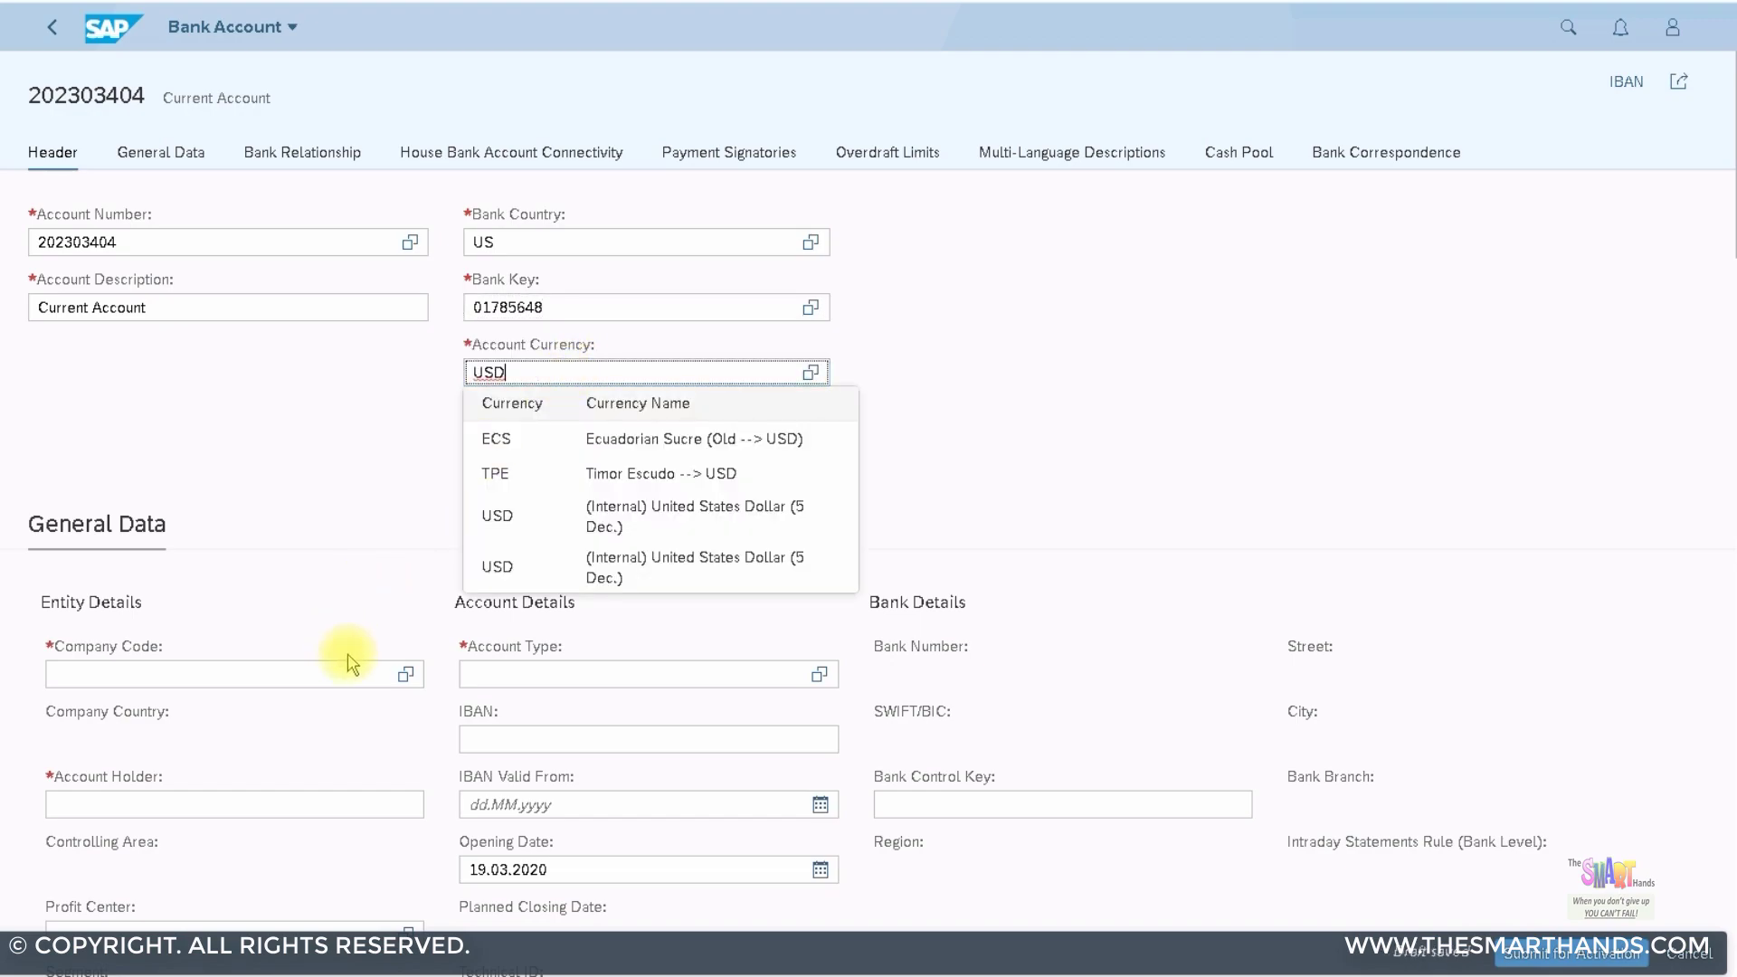
{"action": "left_click", "coordinate": [343, 673]}
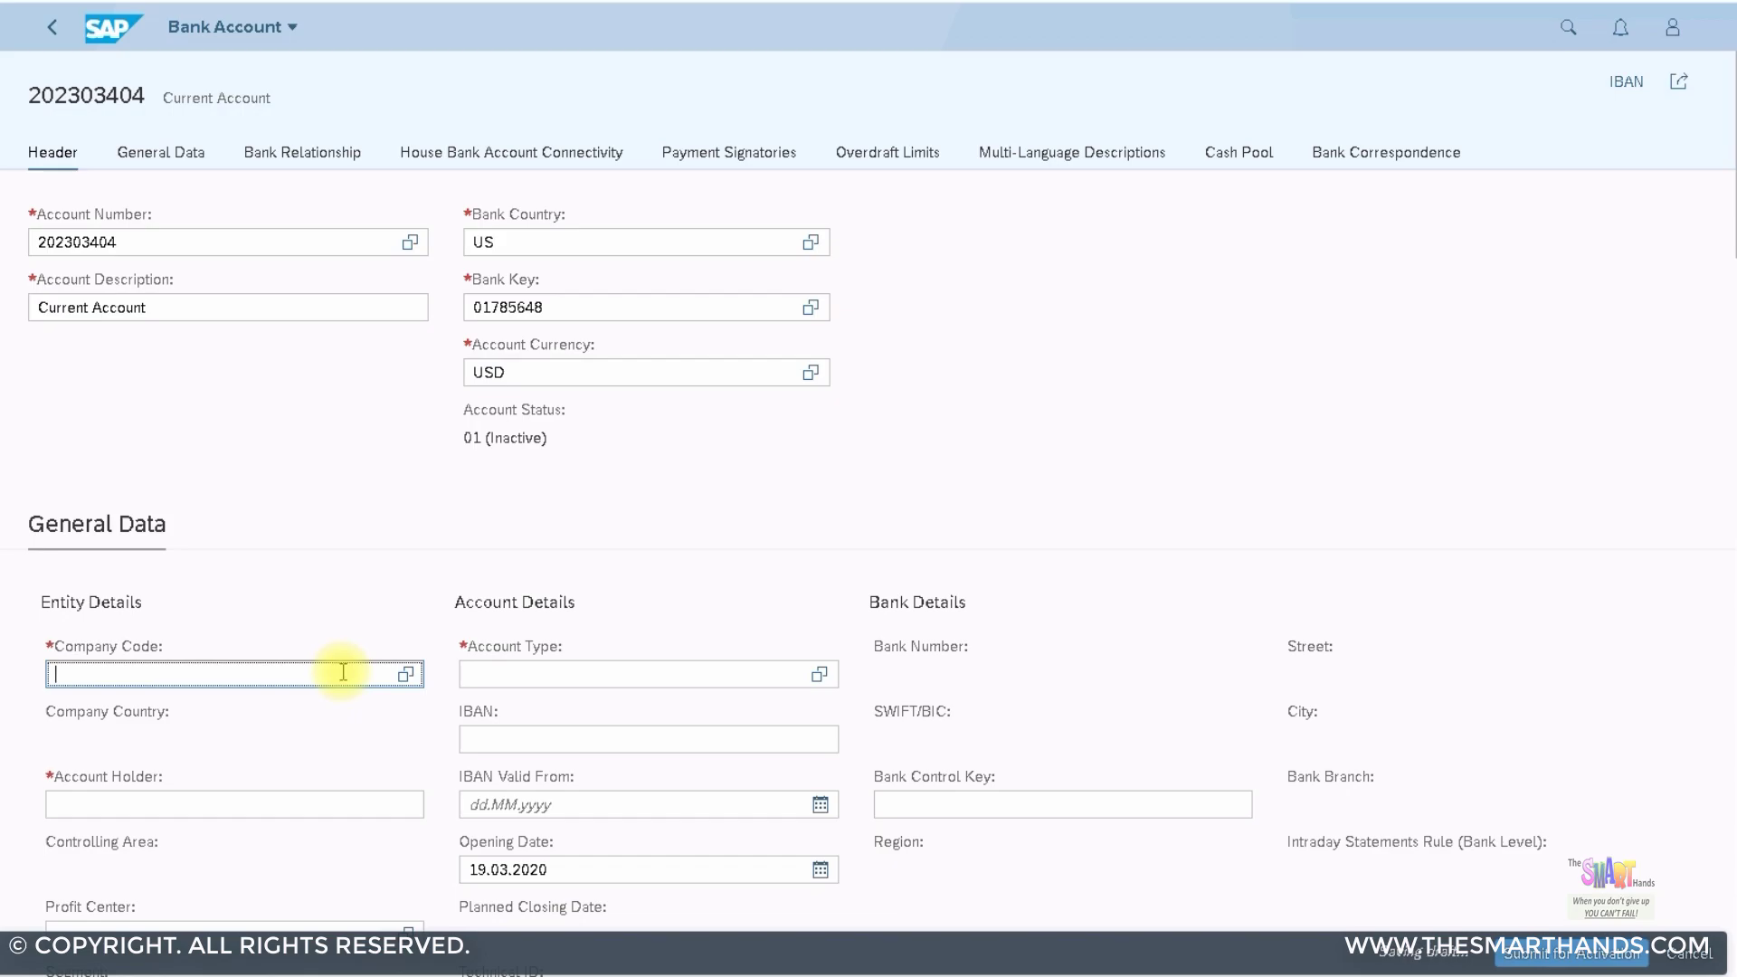
- Assign company code M001, holder M Holding Company, and account type 01 Current Account
{"action": "type", "text": "M001"}
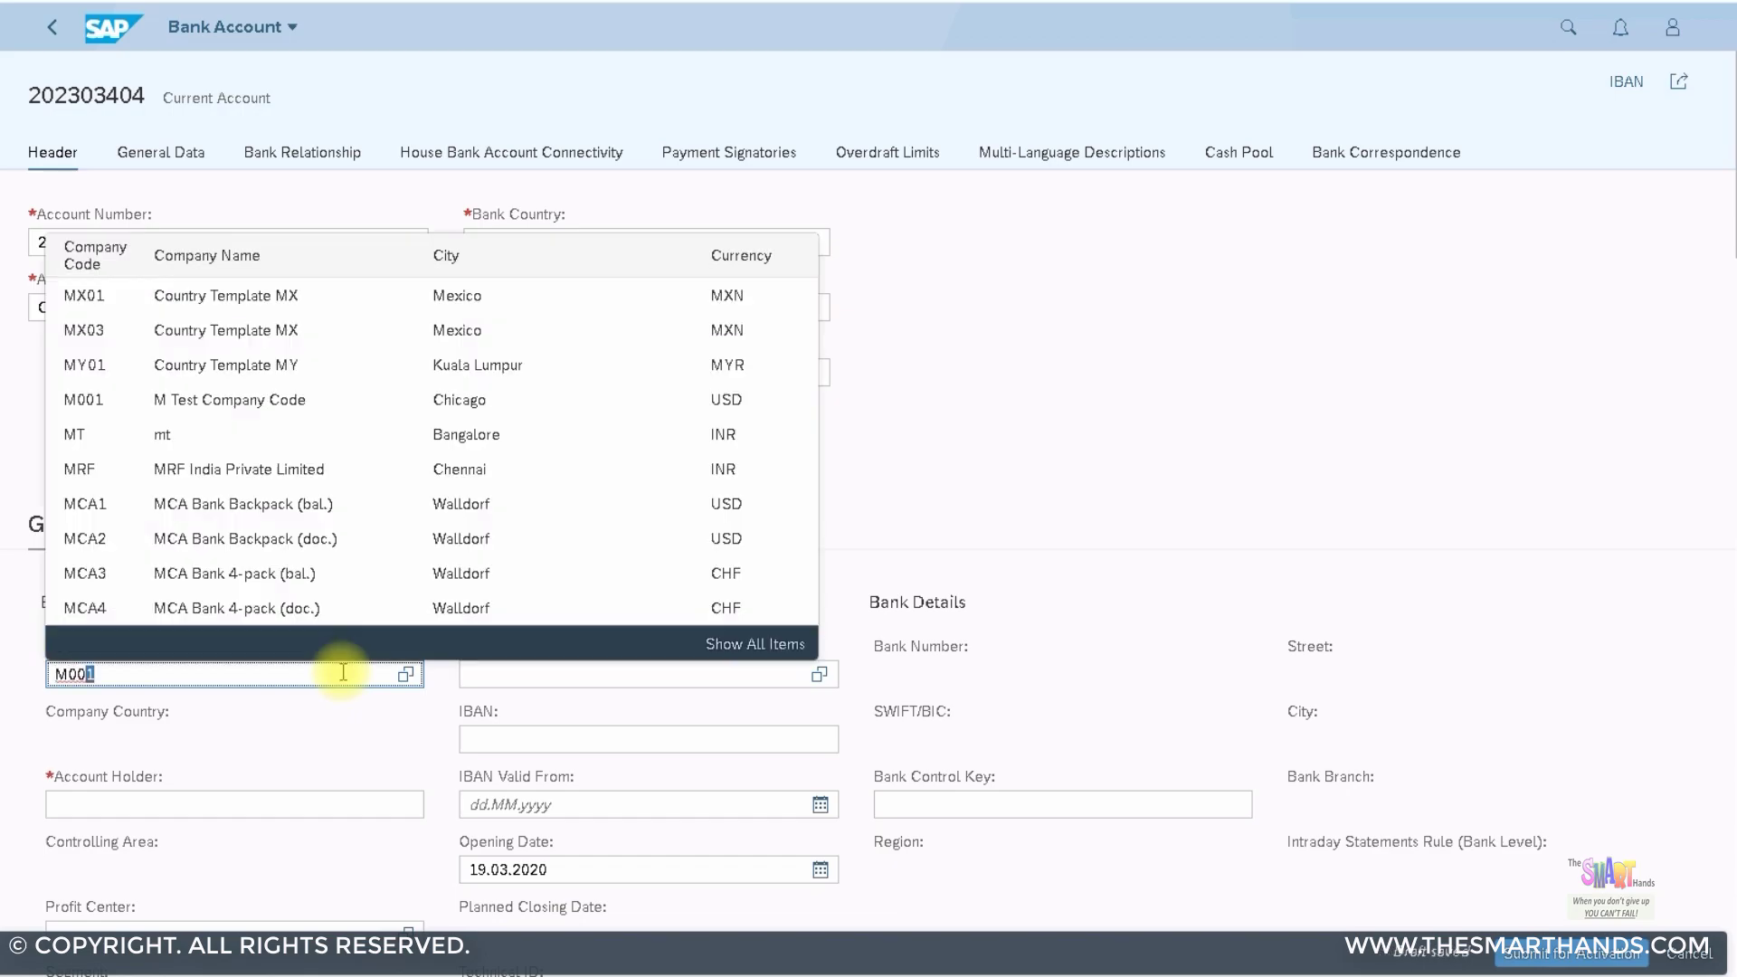
{"action": "left_click", "coordinate": [389, 645]}
{"action": "scroll", "coordinate": [724, 584], "scroll_direction": "down", "scroll_amount": 3}
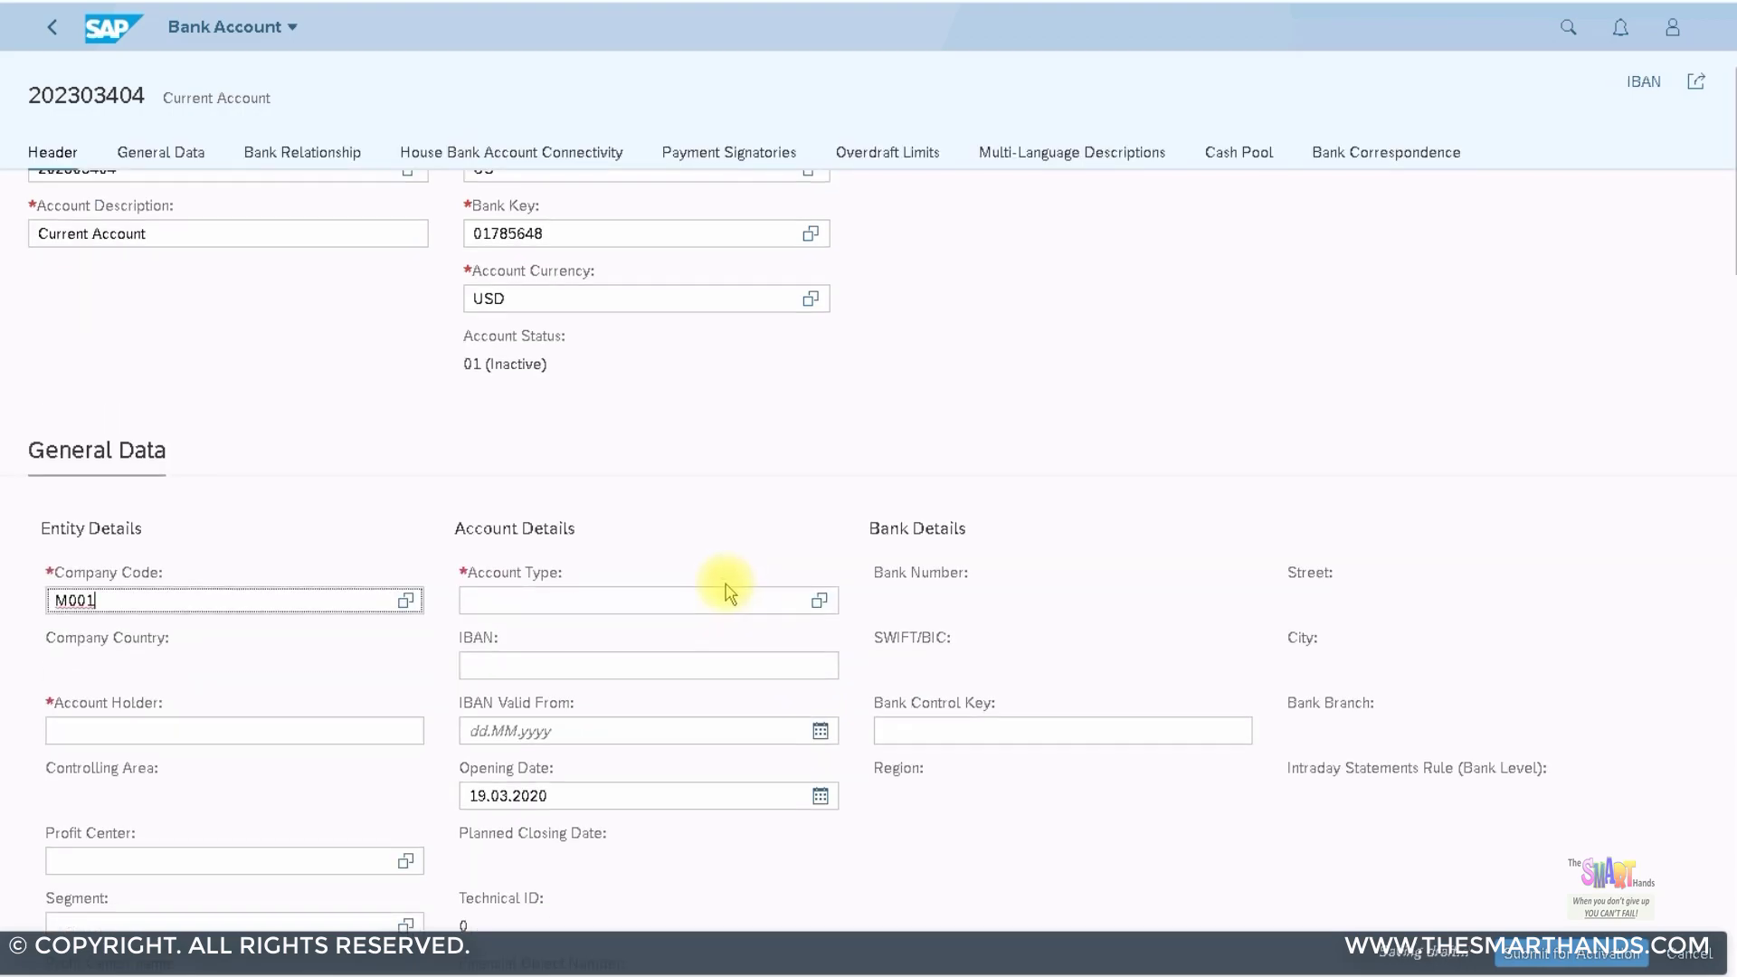
{"action": "left_click", "coordinate": [274, 512]}
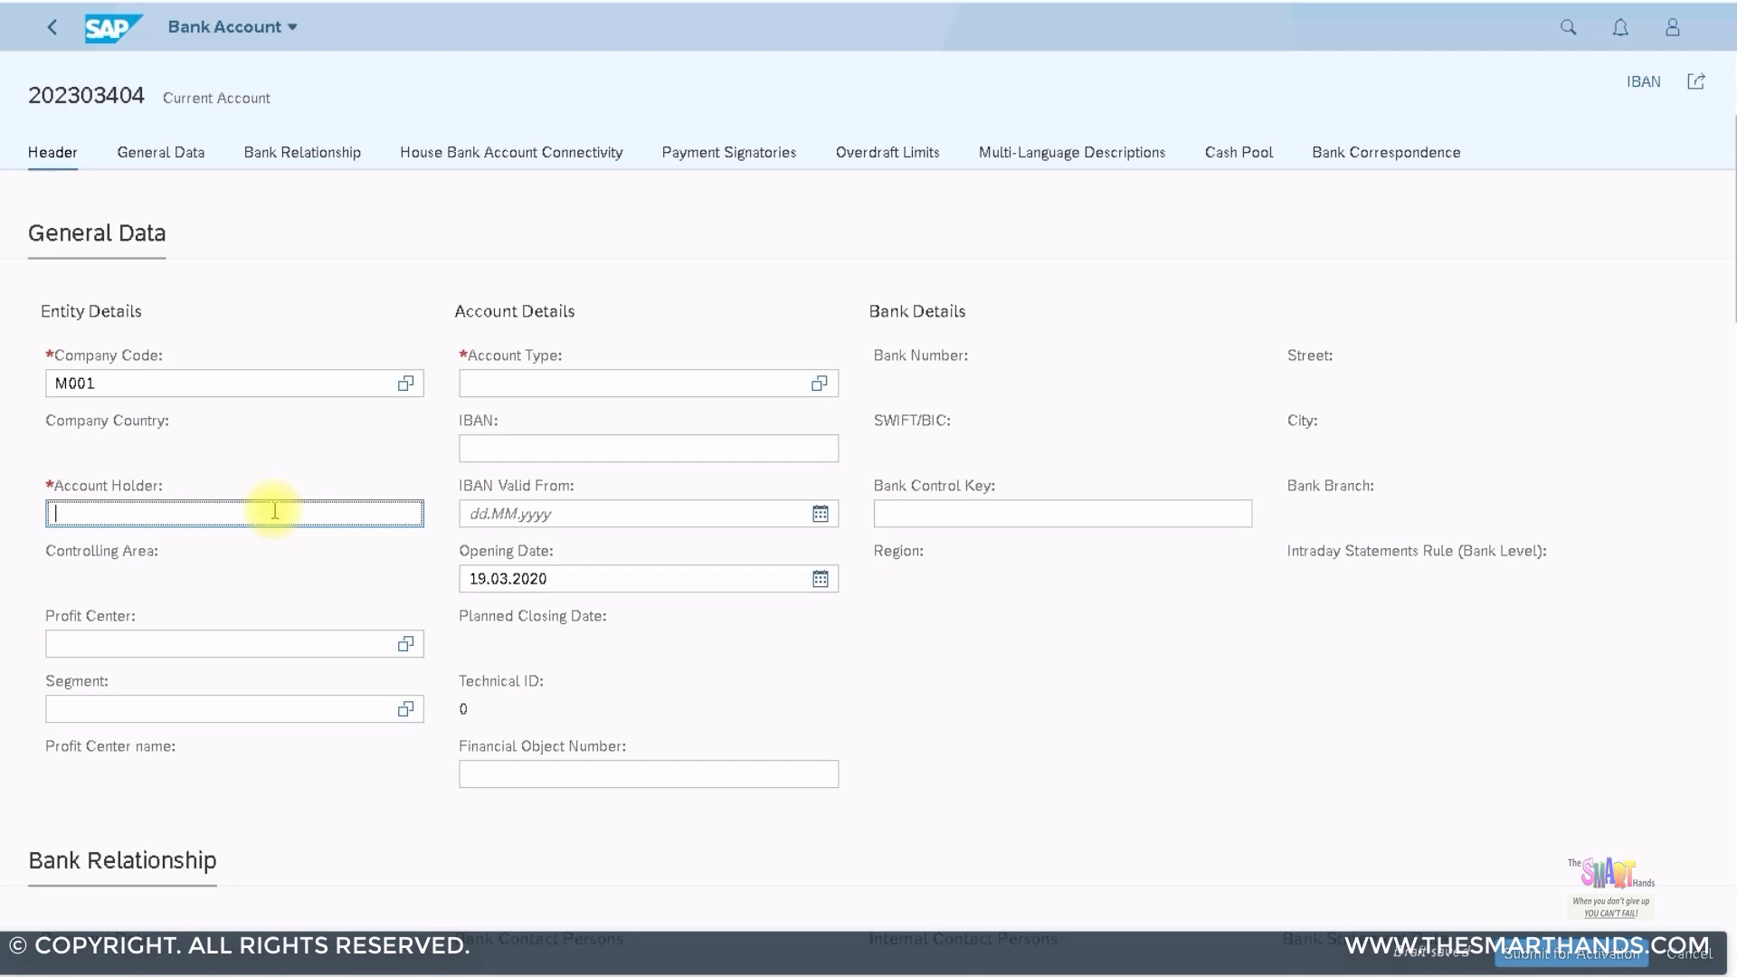
{"action": "type", "text": "M Holding Company"}
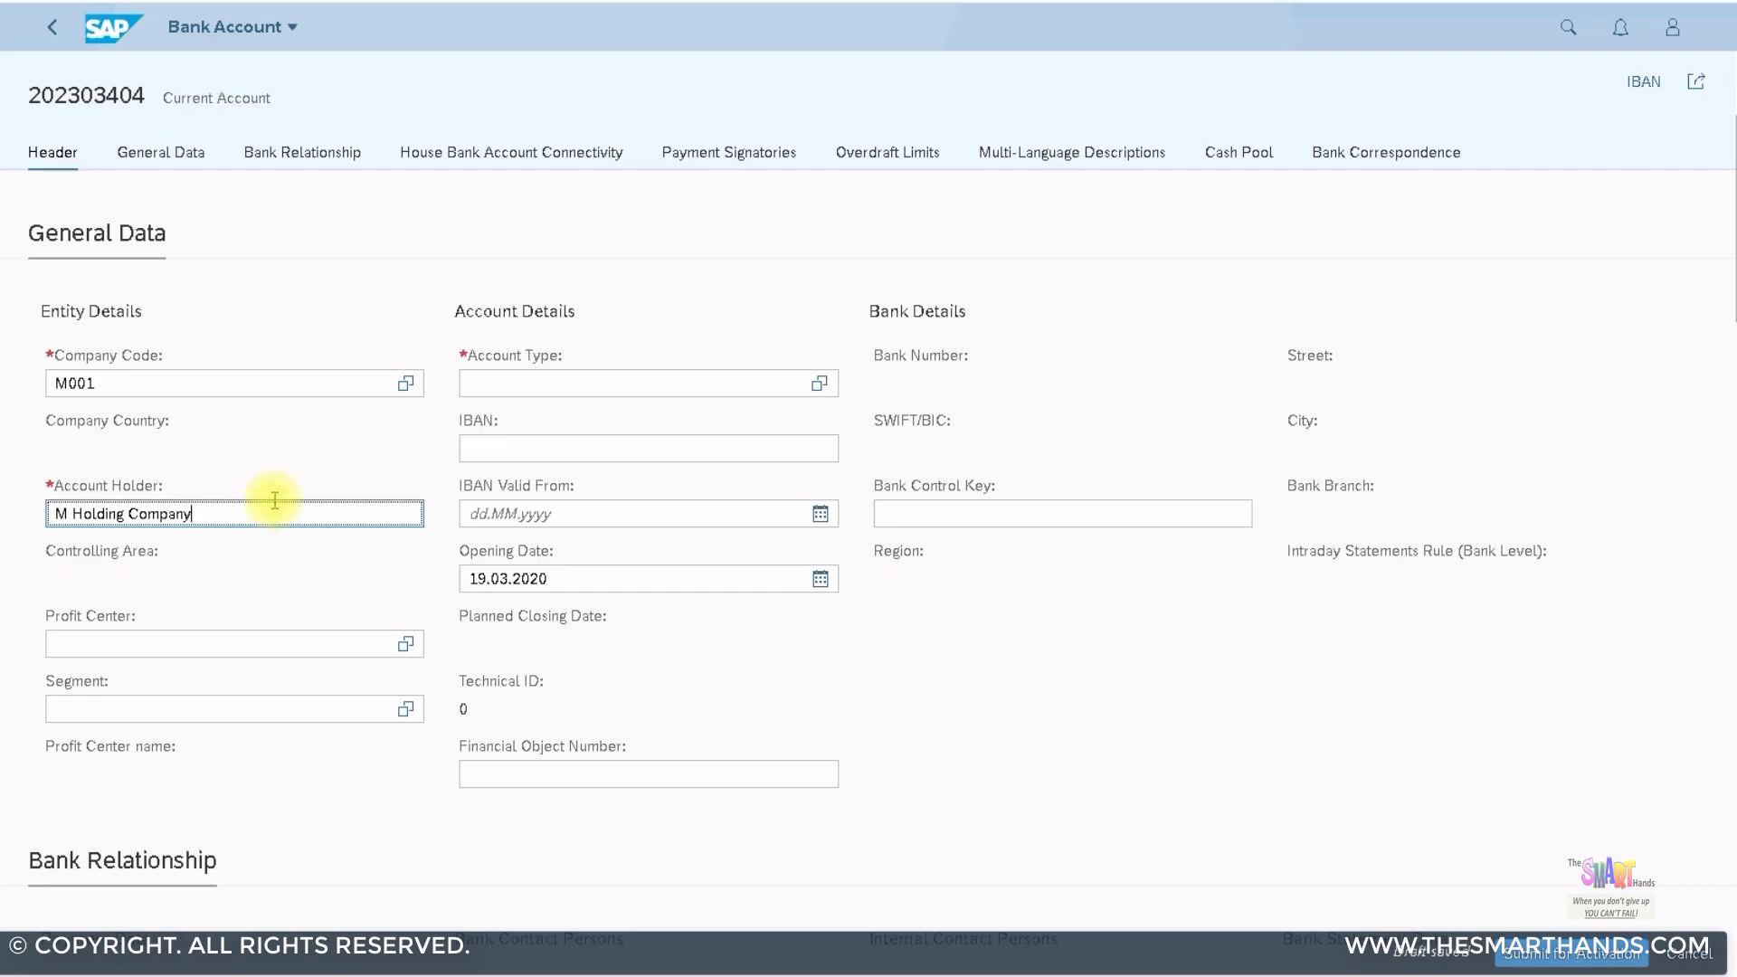
{"action": "left_click", "coordinate": [567, 378]}
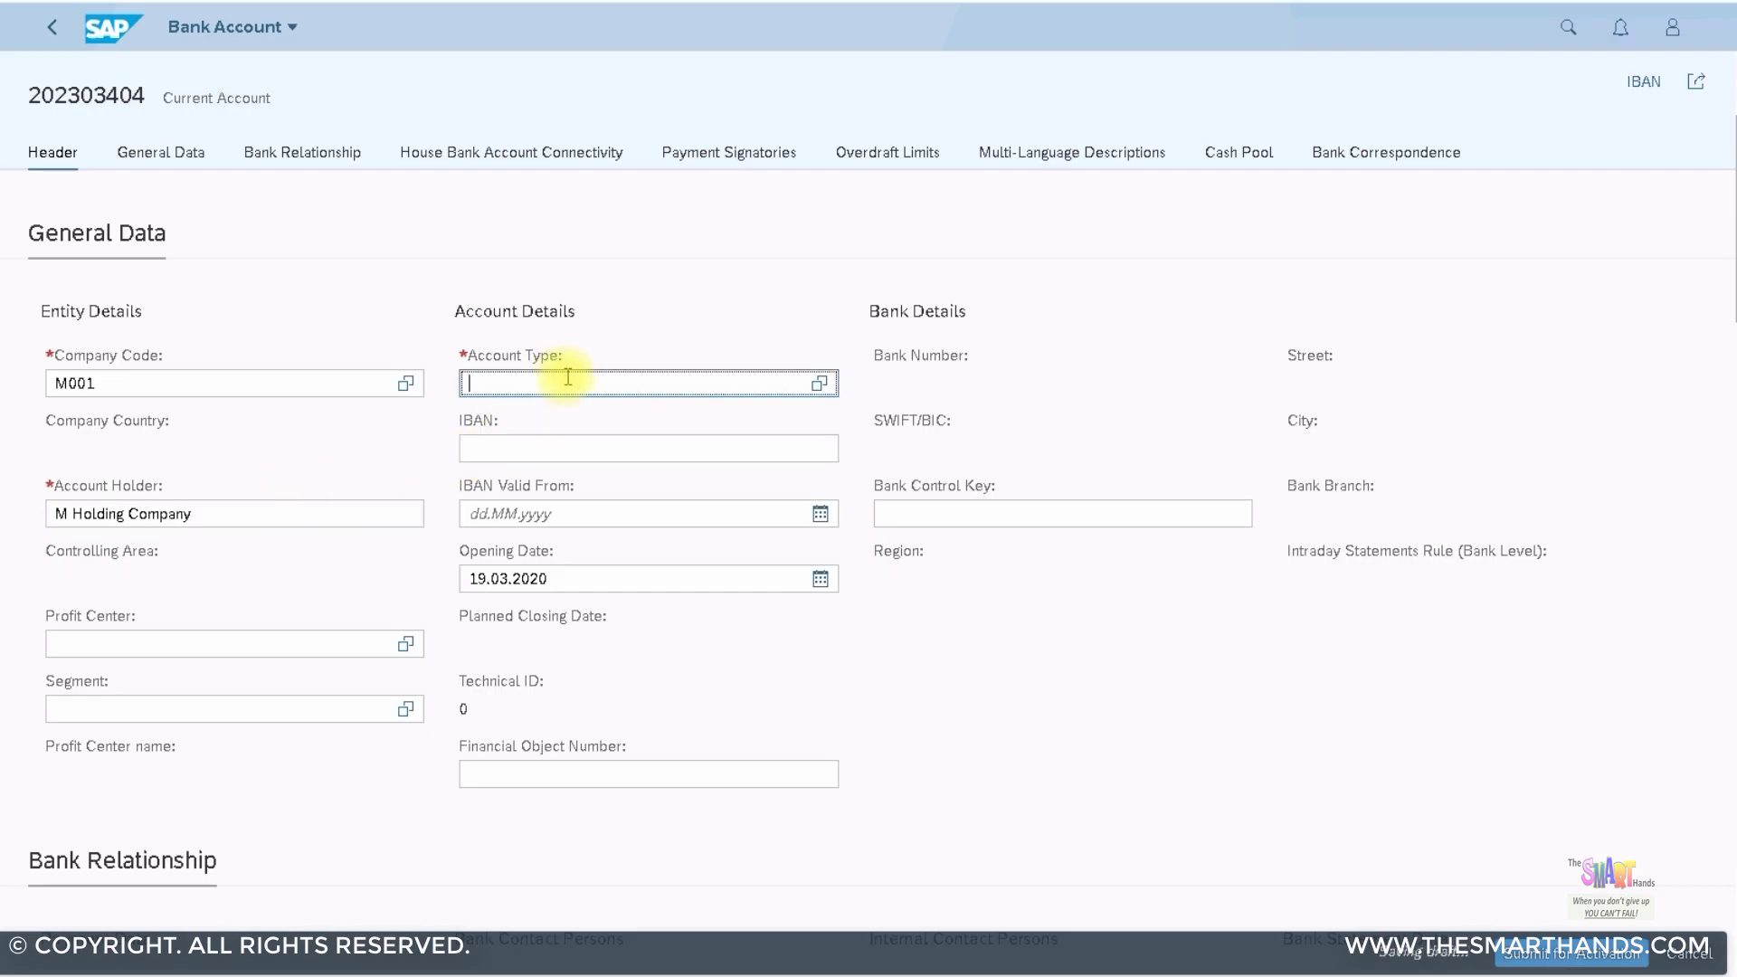
{"action": "left_click", "coordinate": [819, 383]}
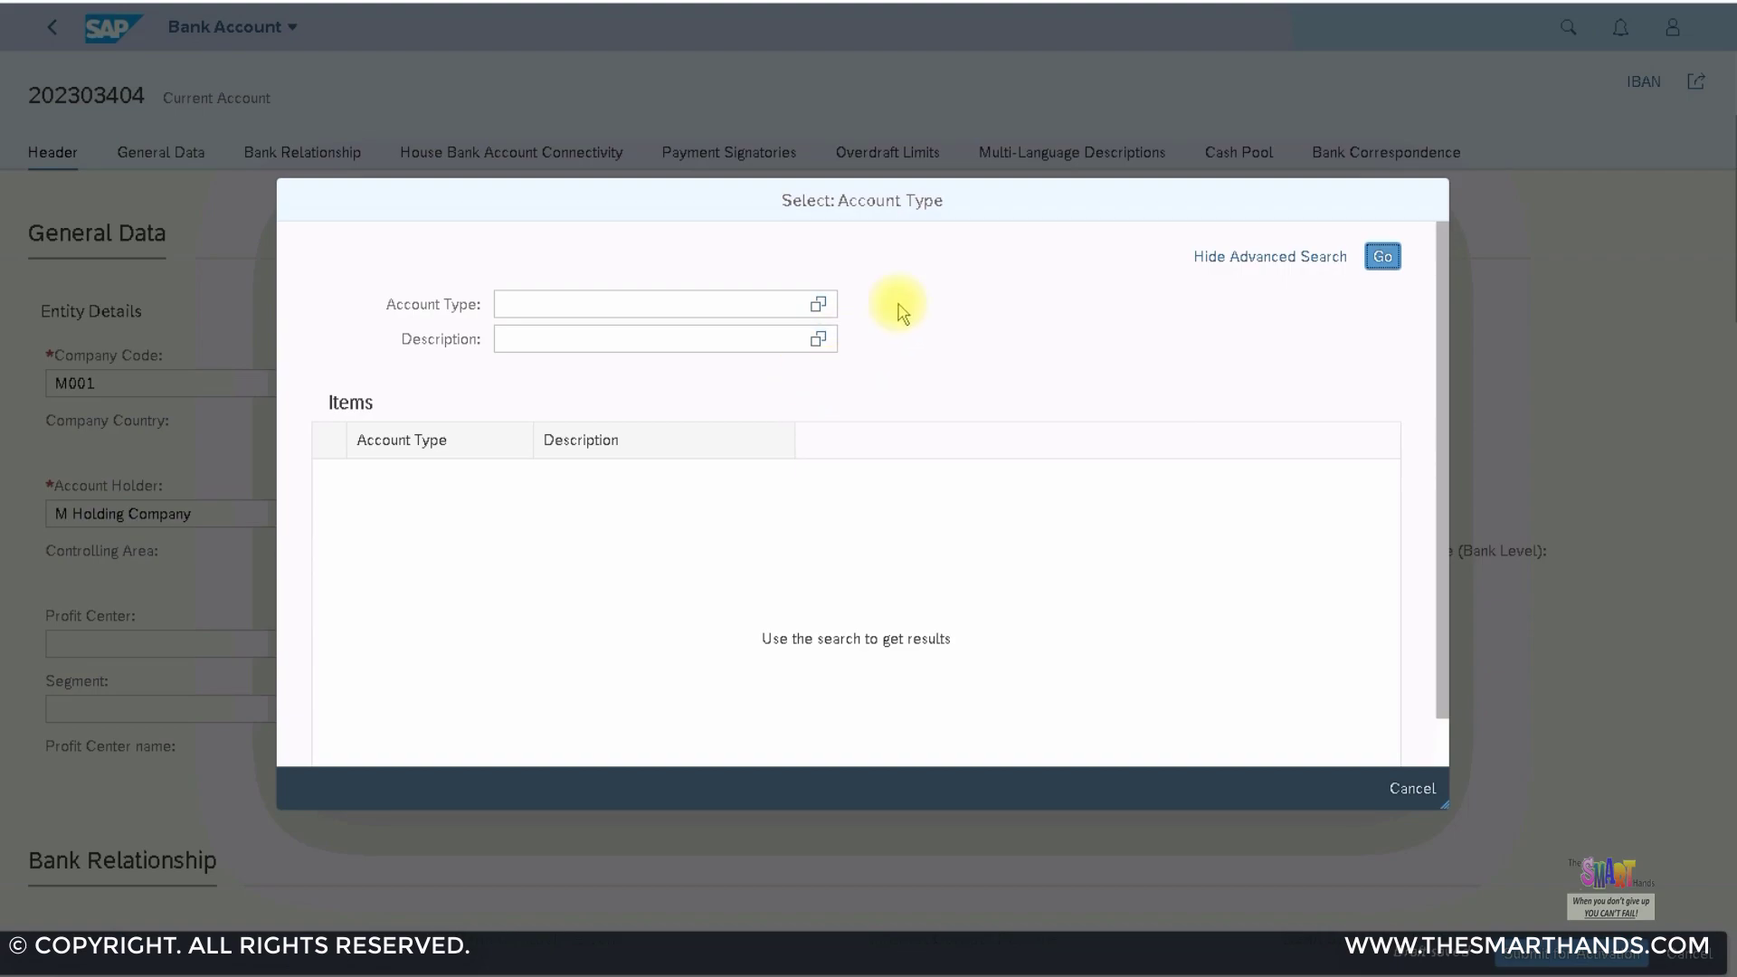
{"action": "left_click", "coordinate": [1382, 257]}
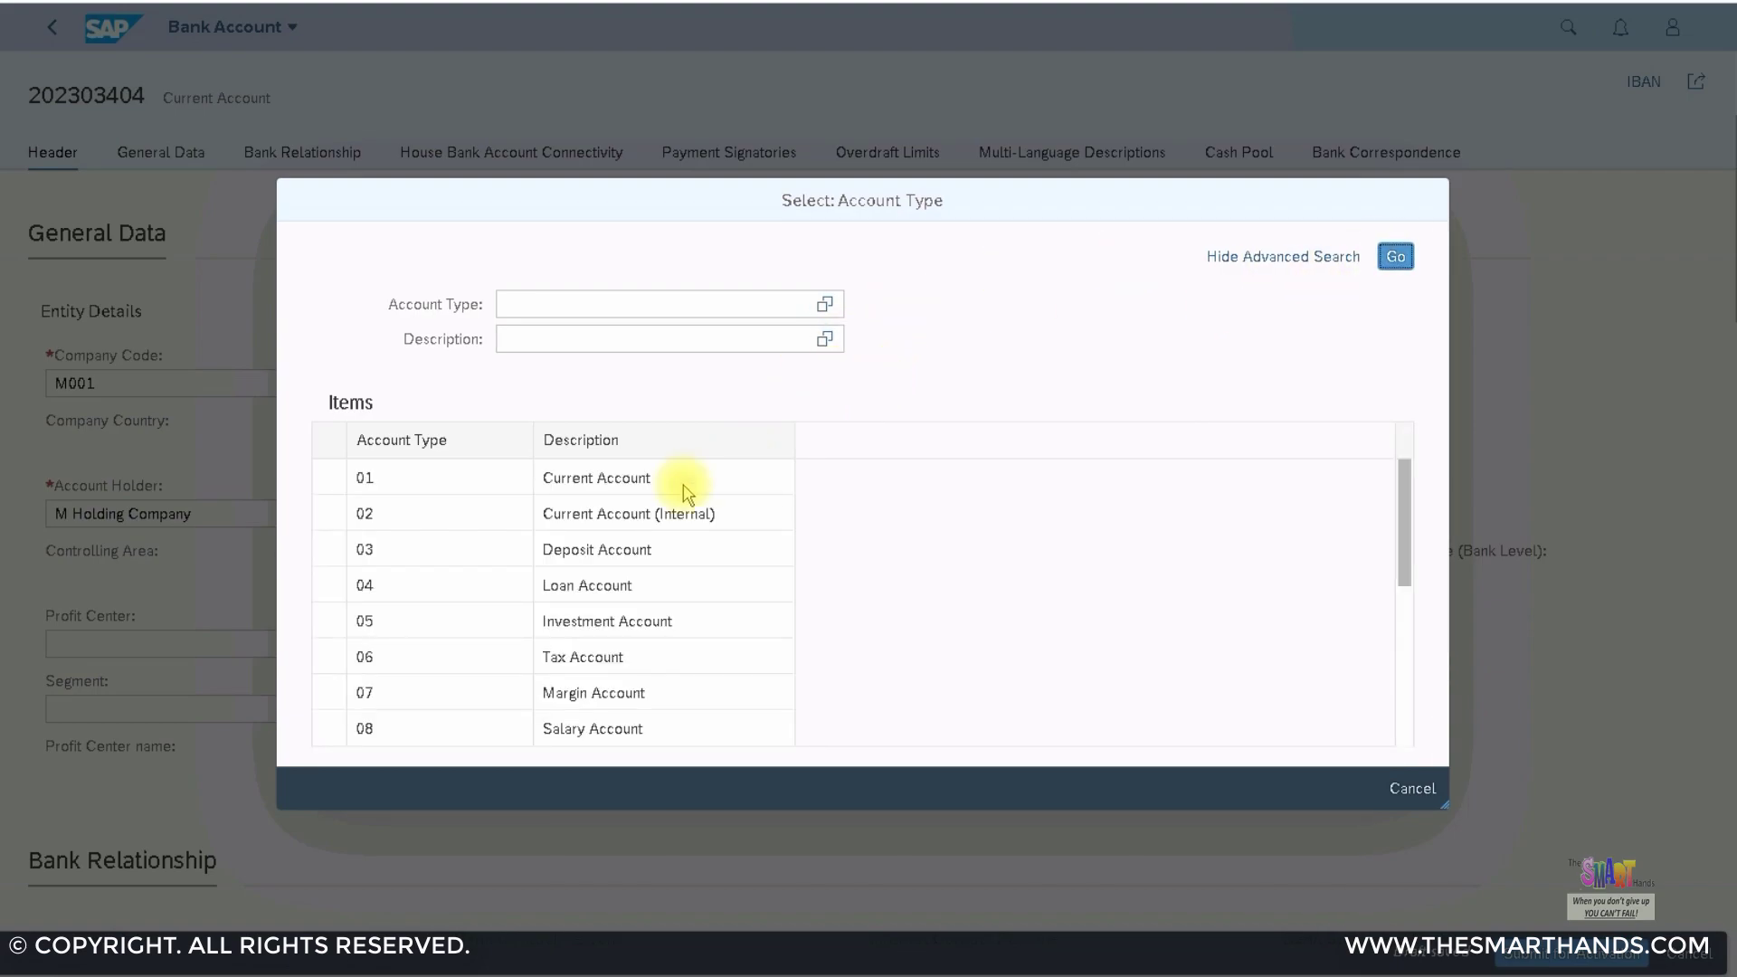
{"action": "left_click", "coordinate": [584, 480]}
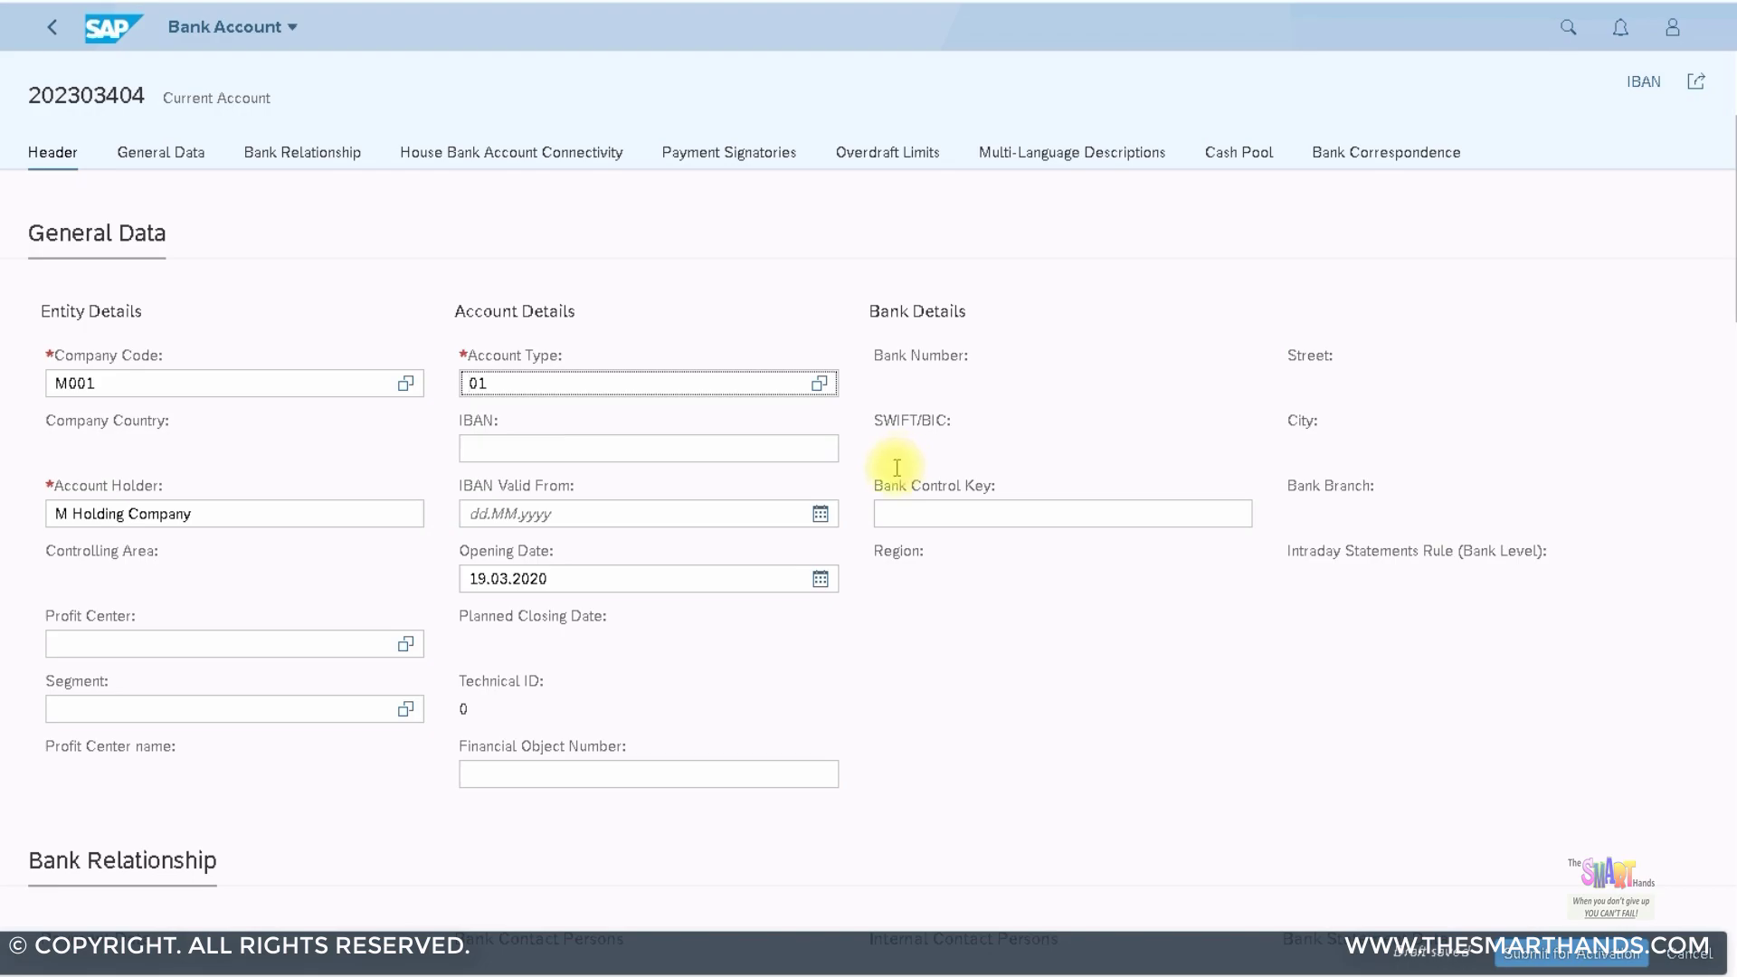
{"action": "scroll", "coordinate": [900, 474], "scroll_direction": "down", "scroll_amount": 3}
{"action": "scroll", "coordinate": [893, 471], "scroll_direction": "down", "scroll_amount": 2}
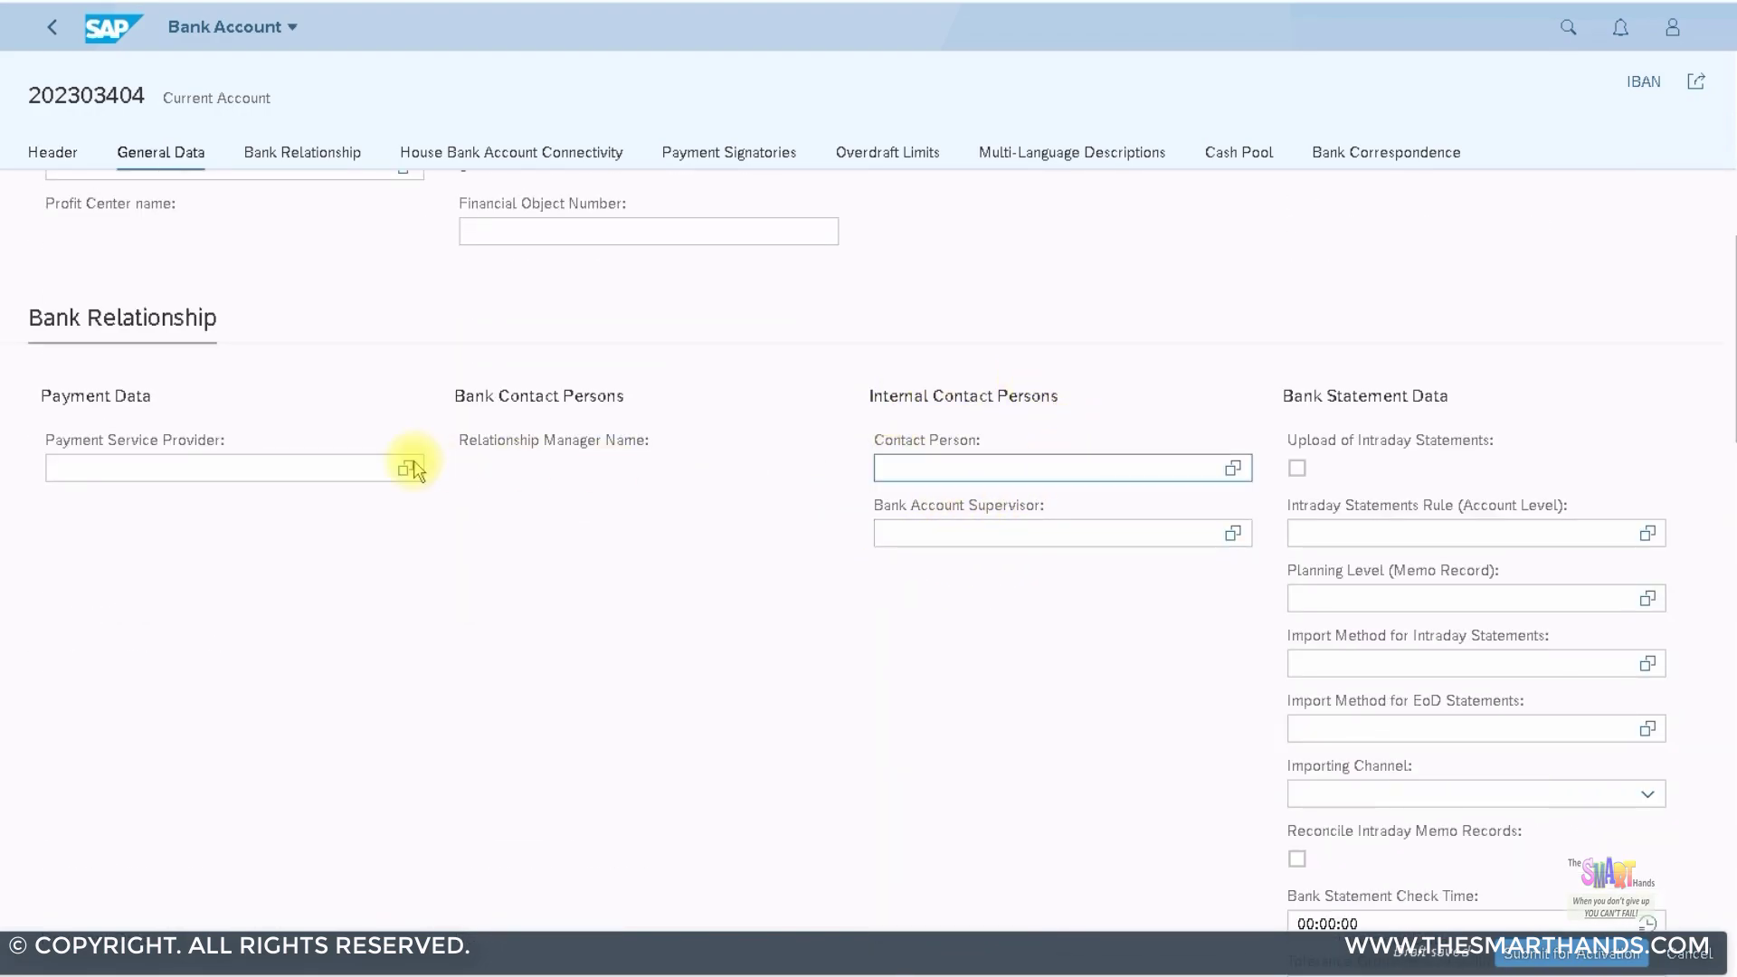
{"action": "scroll", "coordinate": [1213, 471], "scroll_direction": "down", "scroll_amount": 6}
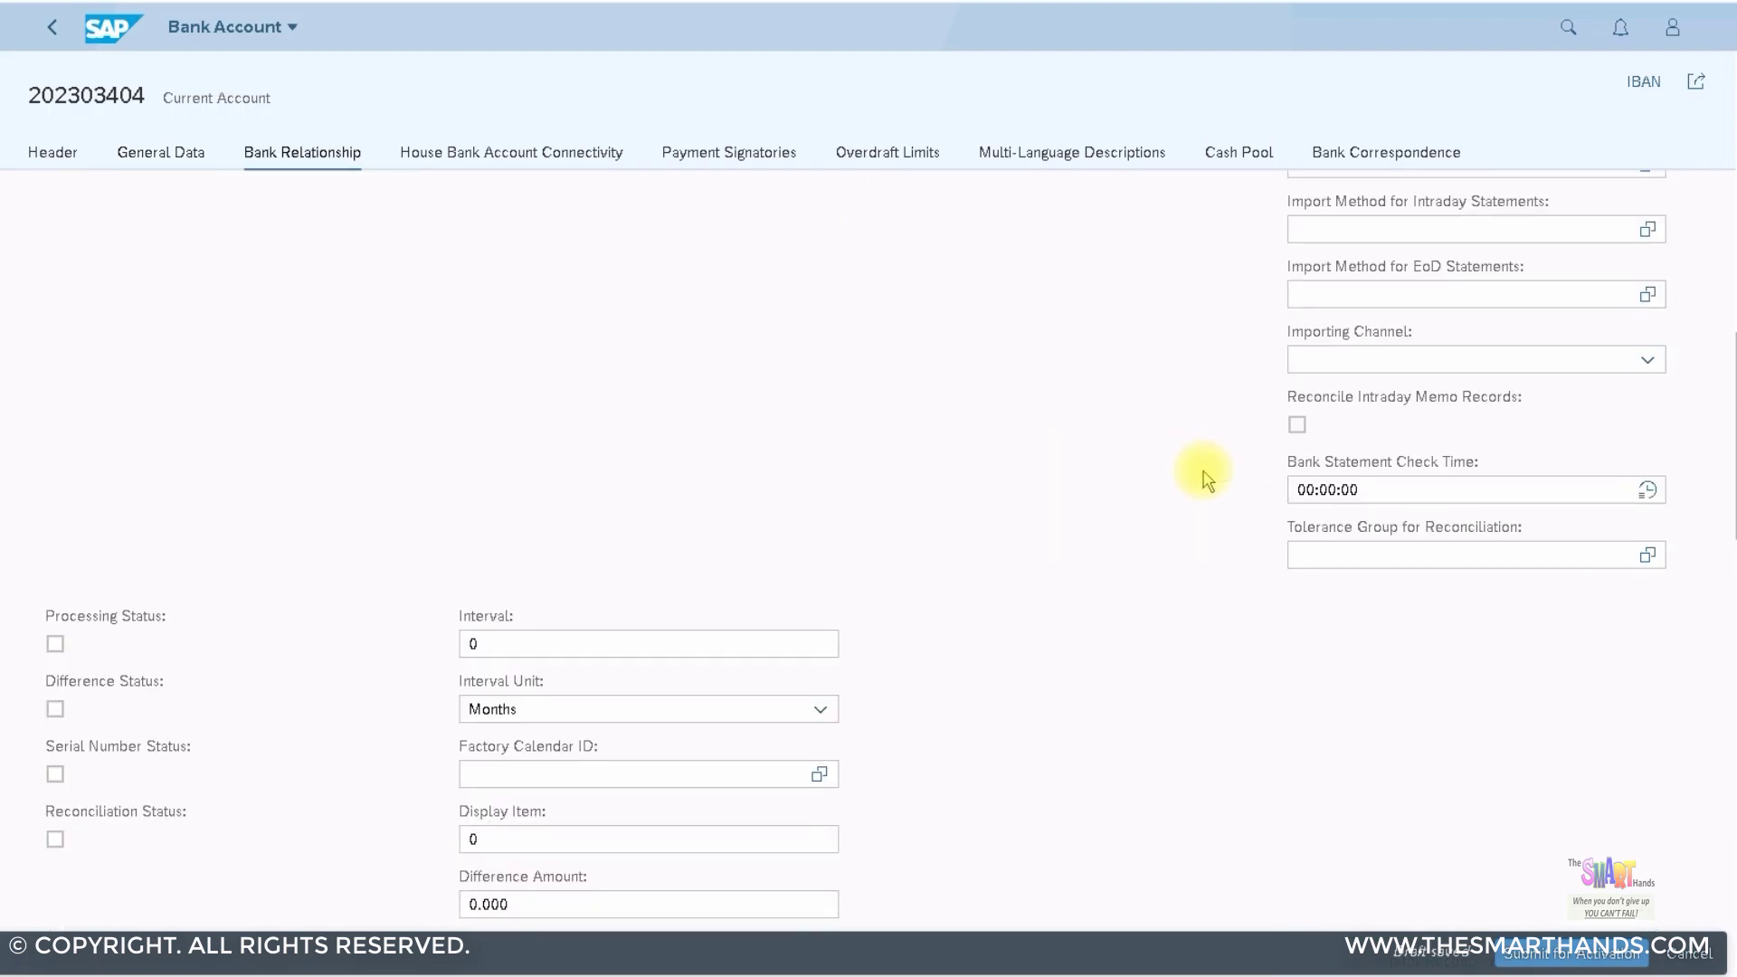
{"action": "scroll", "coordinate": [1098, 469], "scroll_direction": "down", "scroll_amount": 1}
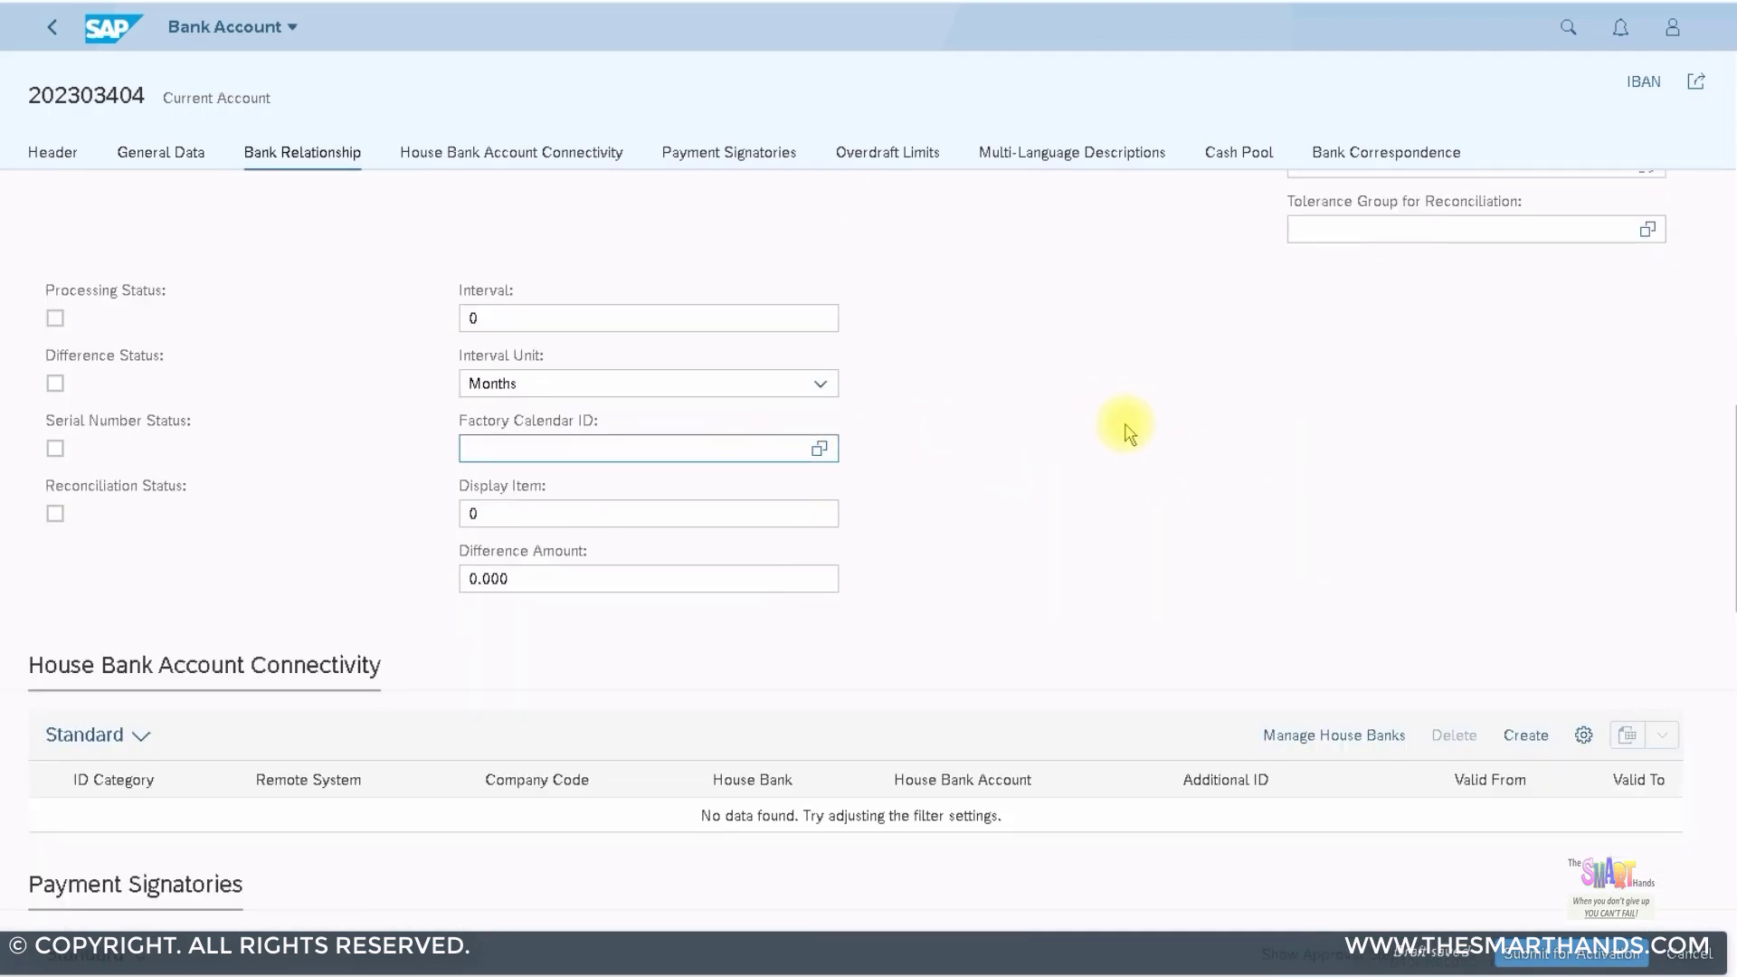
{"action": "scroll", "coordinate": [1055, 447], "scroll_direction": "down", "scroll_amount": 1}
{"action": "scroll", "coordinate": [1057, 448], "scroll_direction": "down", "scroll_amount": 3}
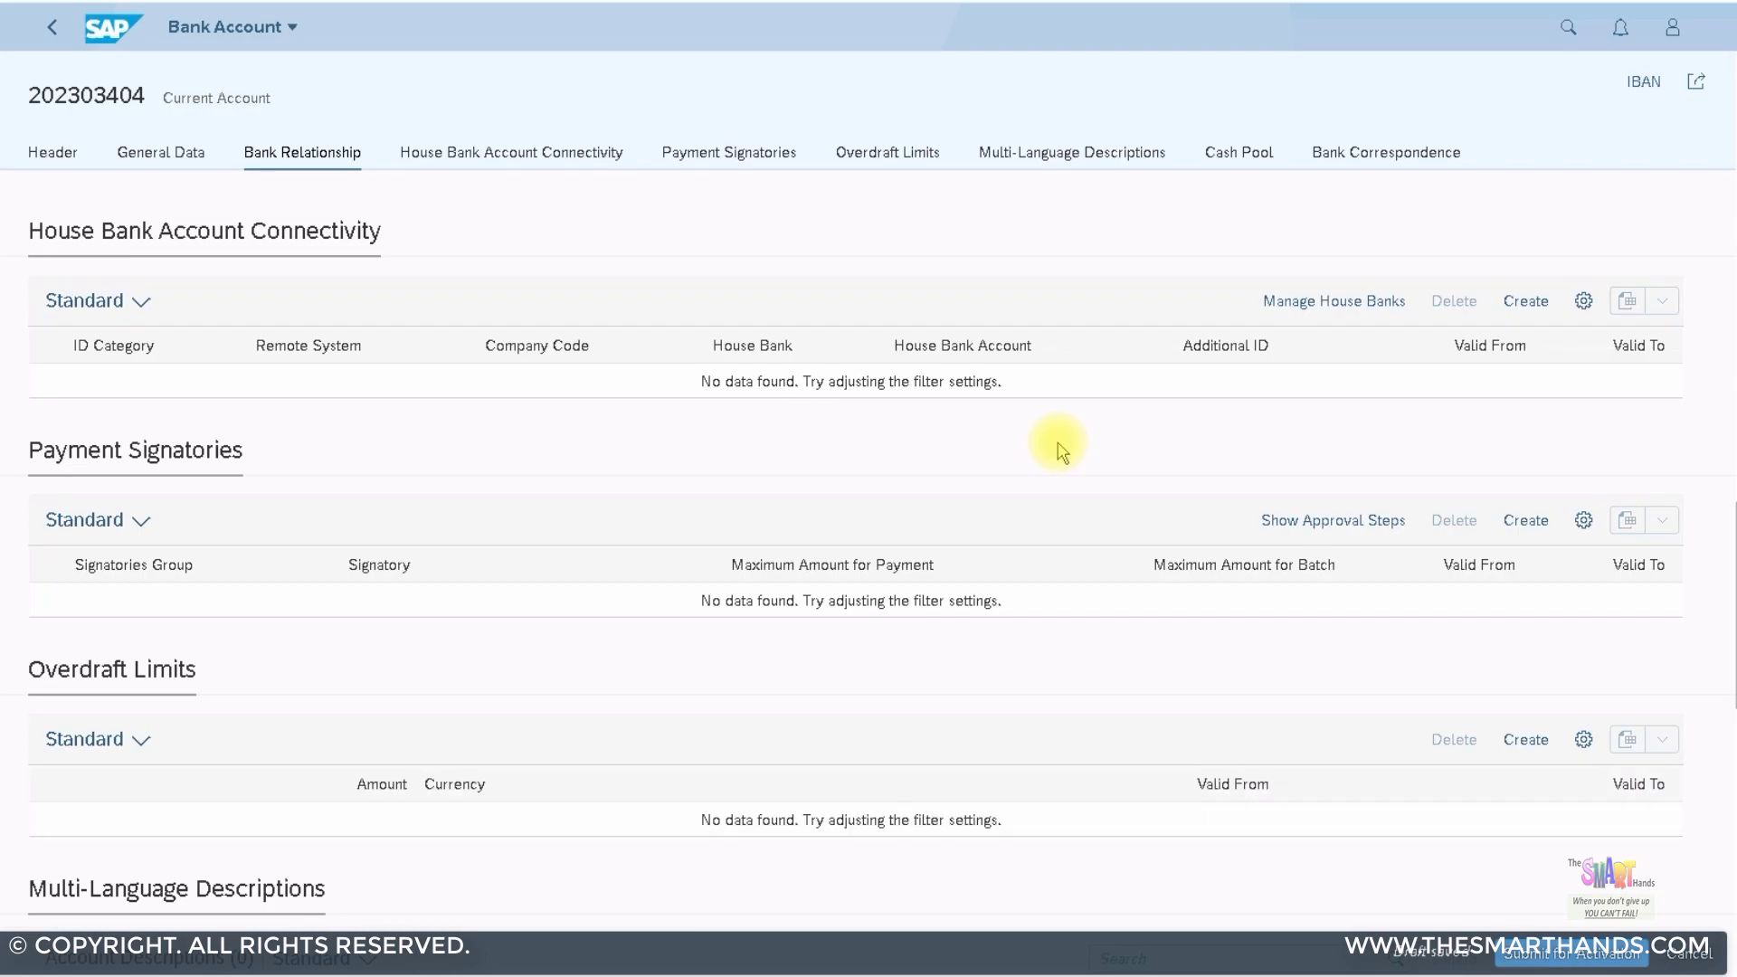
{"action": "scroll", "coordinate": [1057, 450], "scroll_direction": "down", "scroll_amount": 5}
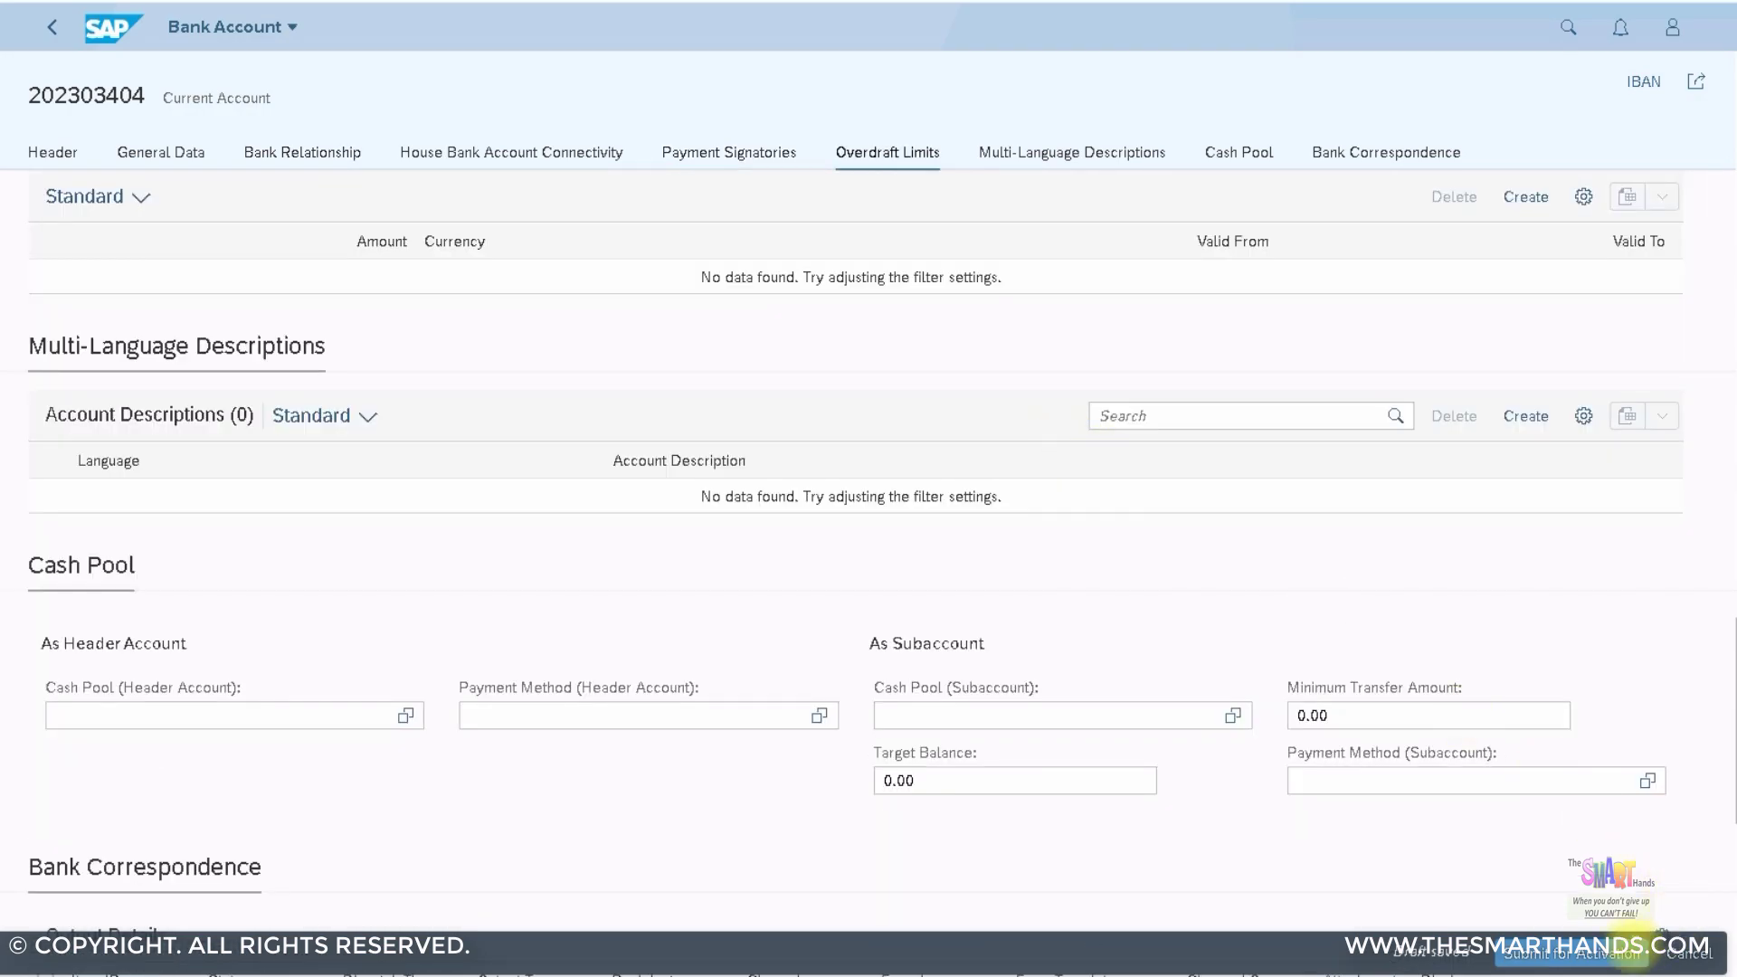
{"action": "left_click", "coordinate": [1573, 958]}
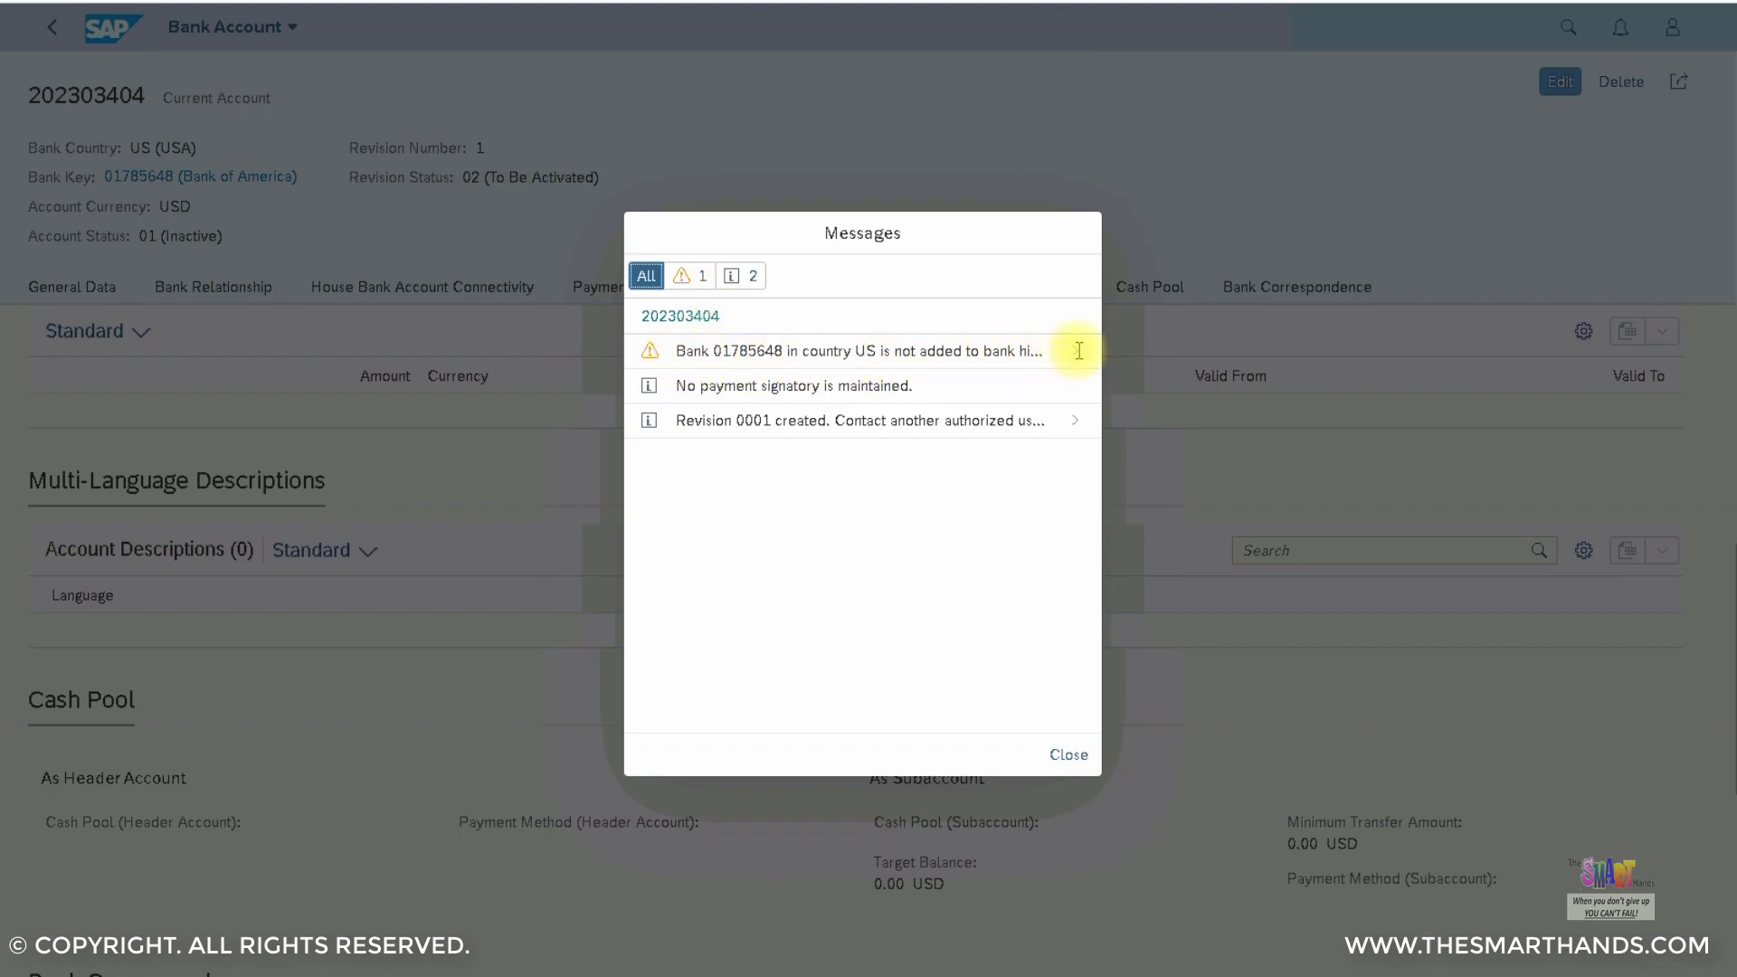
- Close the Messages dialog confirming revision 0001 was created
{"action": "left_click", "coordinate": [1069, 756]}
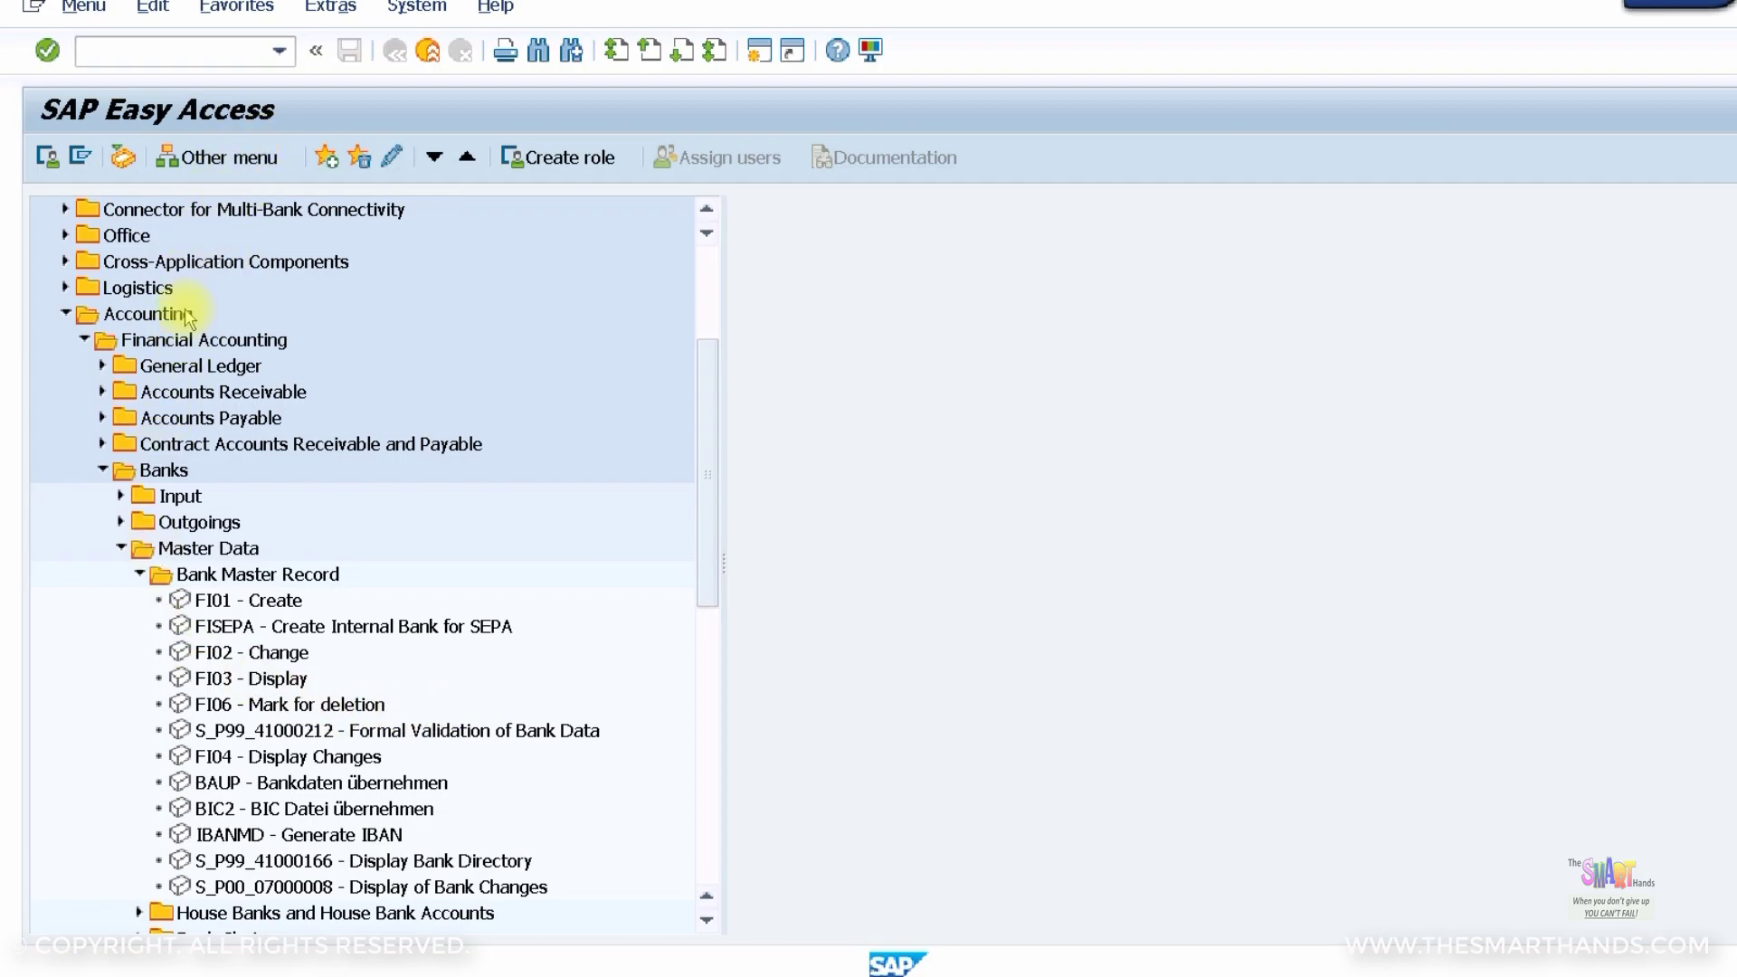
{"action": "double_click", "coordinate": [226, 576]}
{"action": "left_click", "coordinate": [140, 600]}
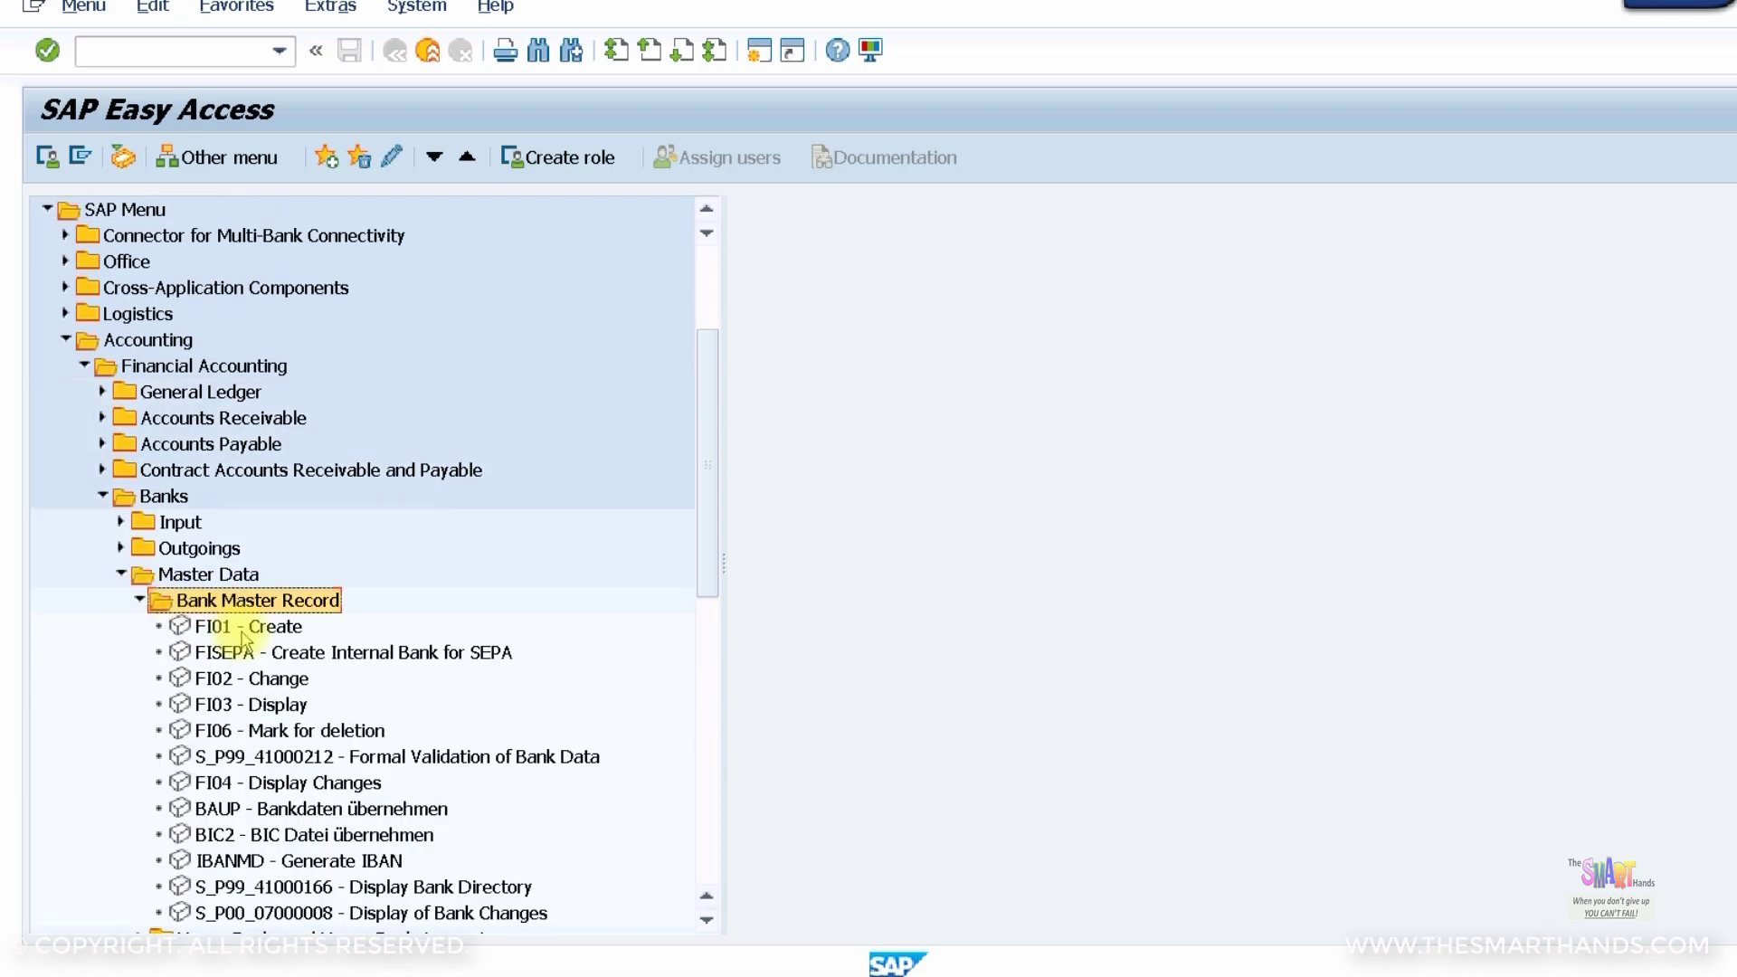
{"action": "double_click", "coordinate": [244, 630]}
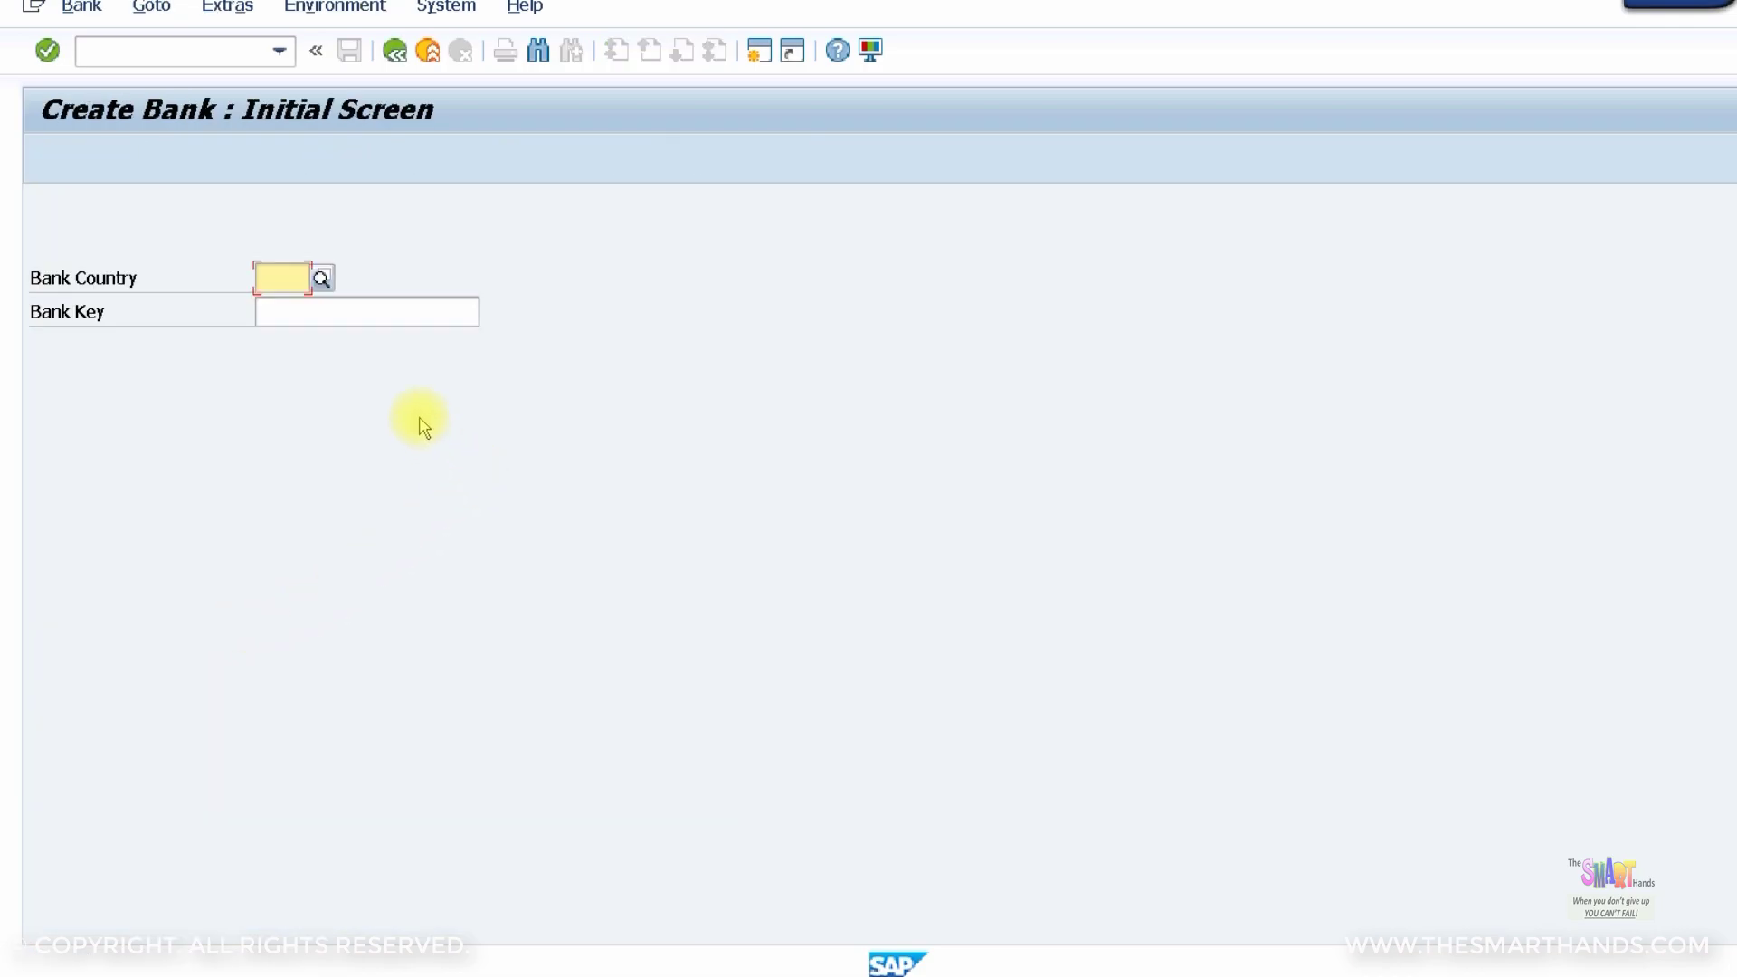
{"action": "type", "text": "US"}
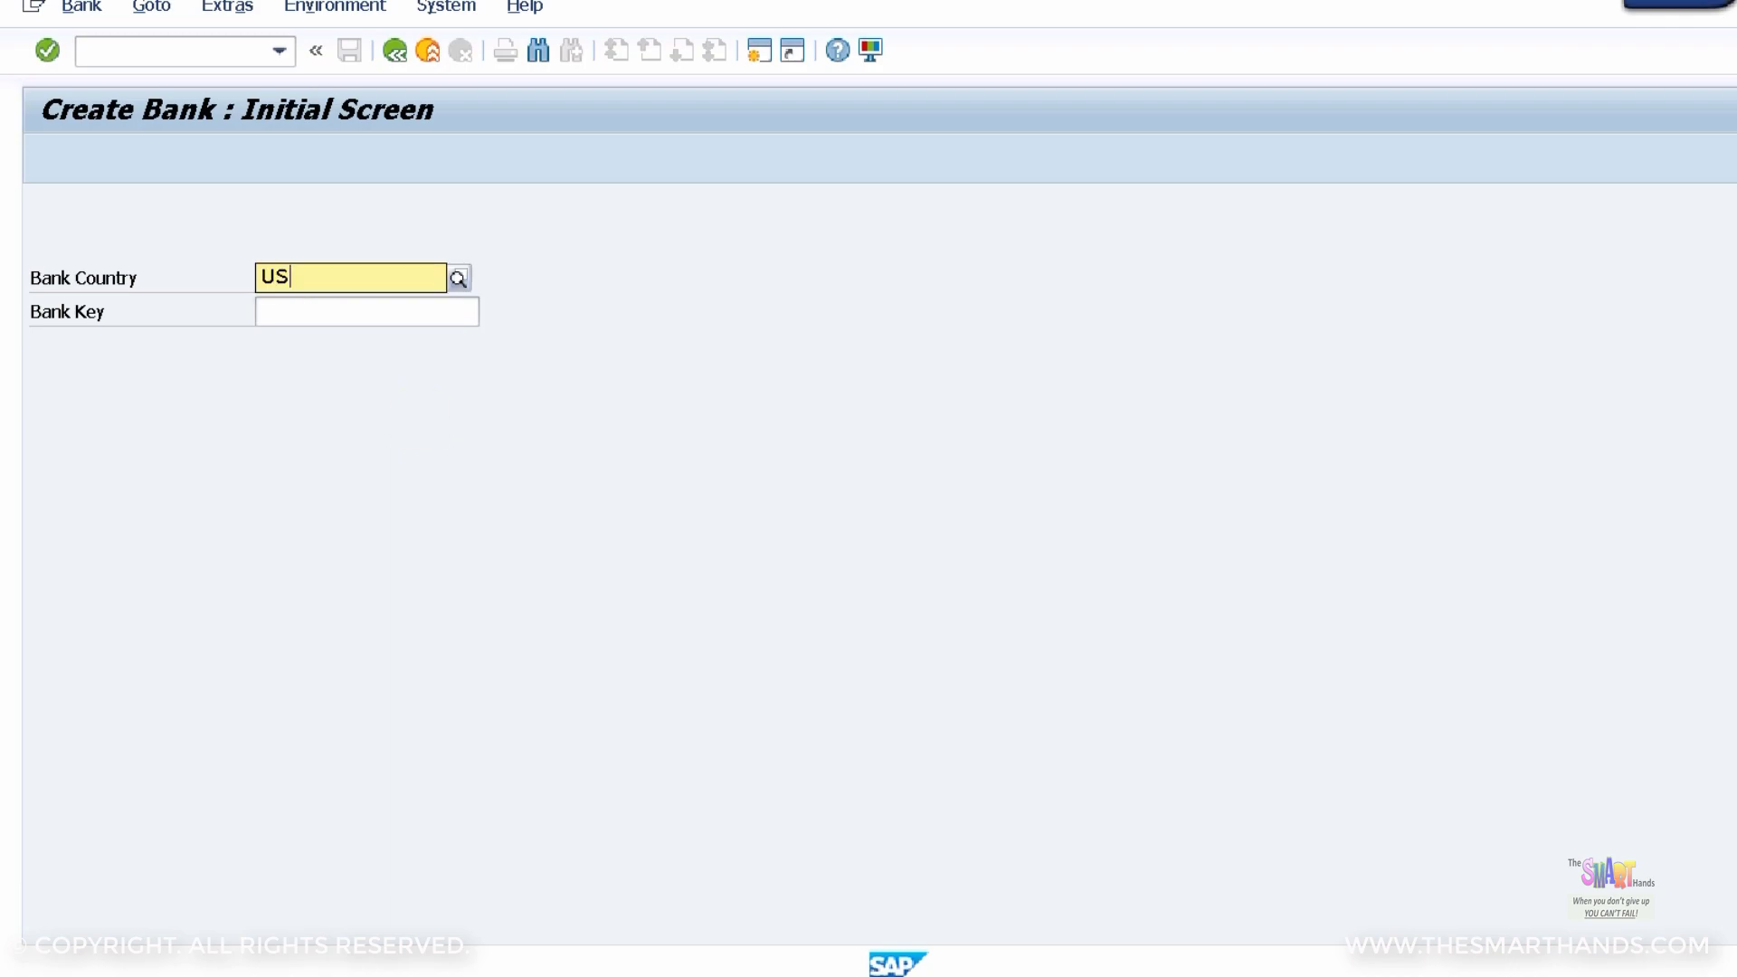
{"action": "key", "text": "Tab"}
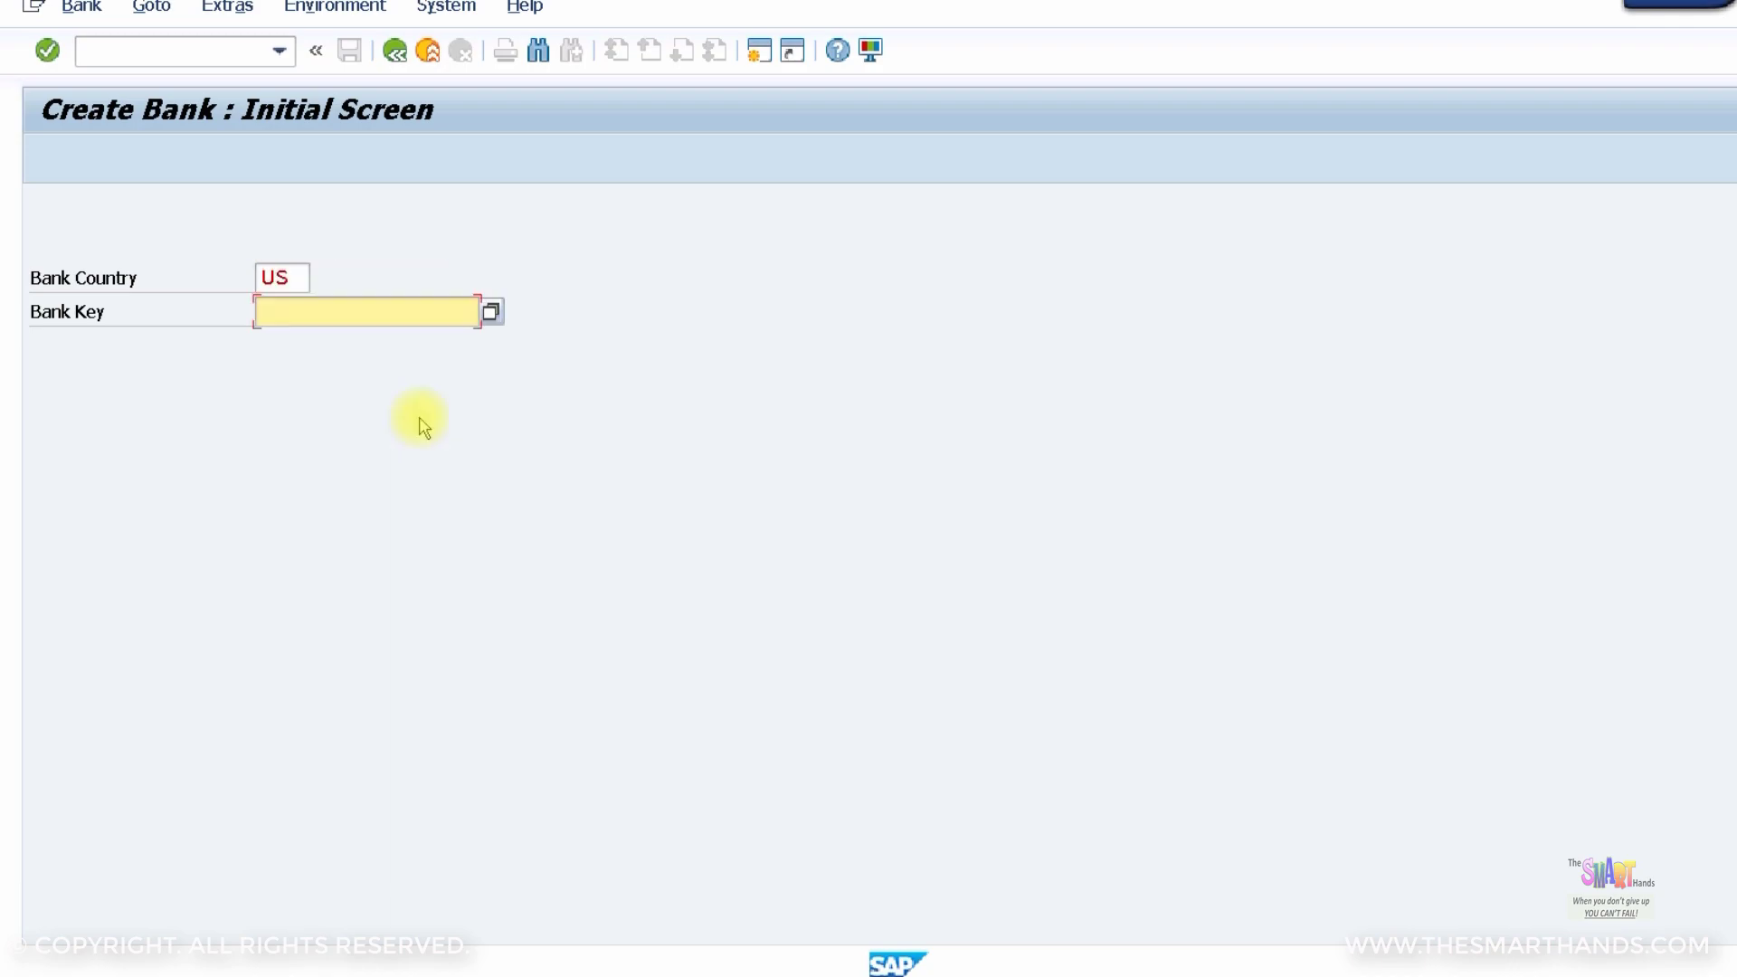
{"action": "type", "text": "01234567"}
{"action": "key", "text": "Return"}
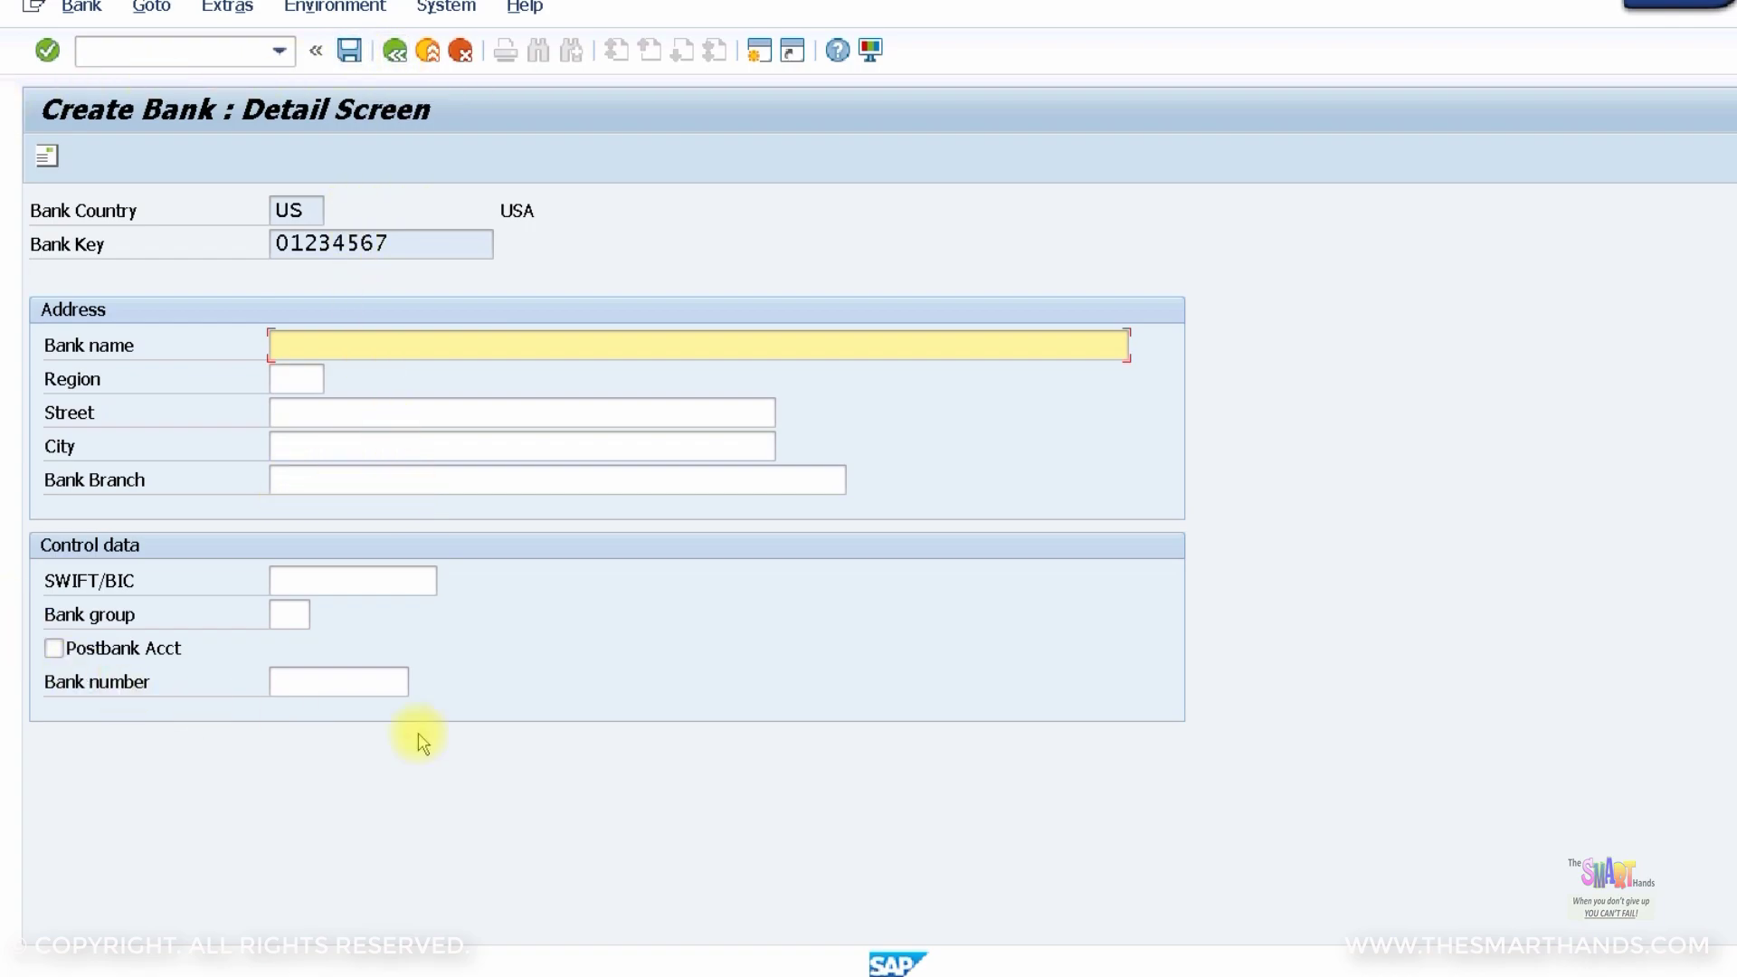
{"action": "left_click", "coordinate": [428, 51]}
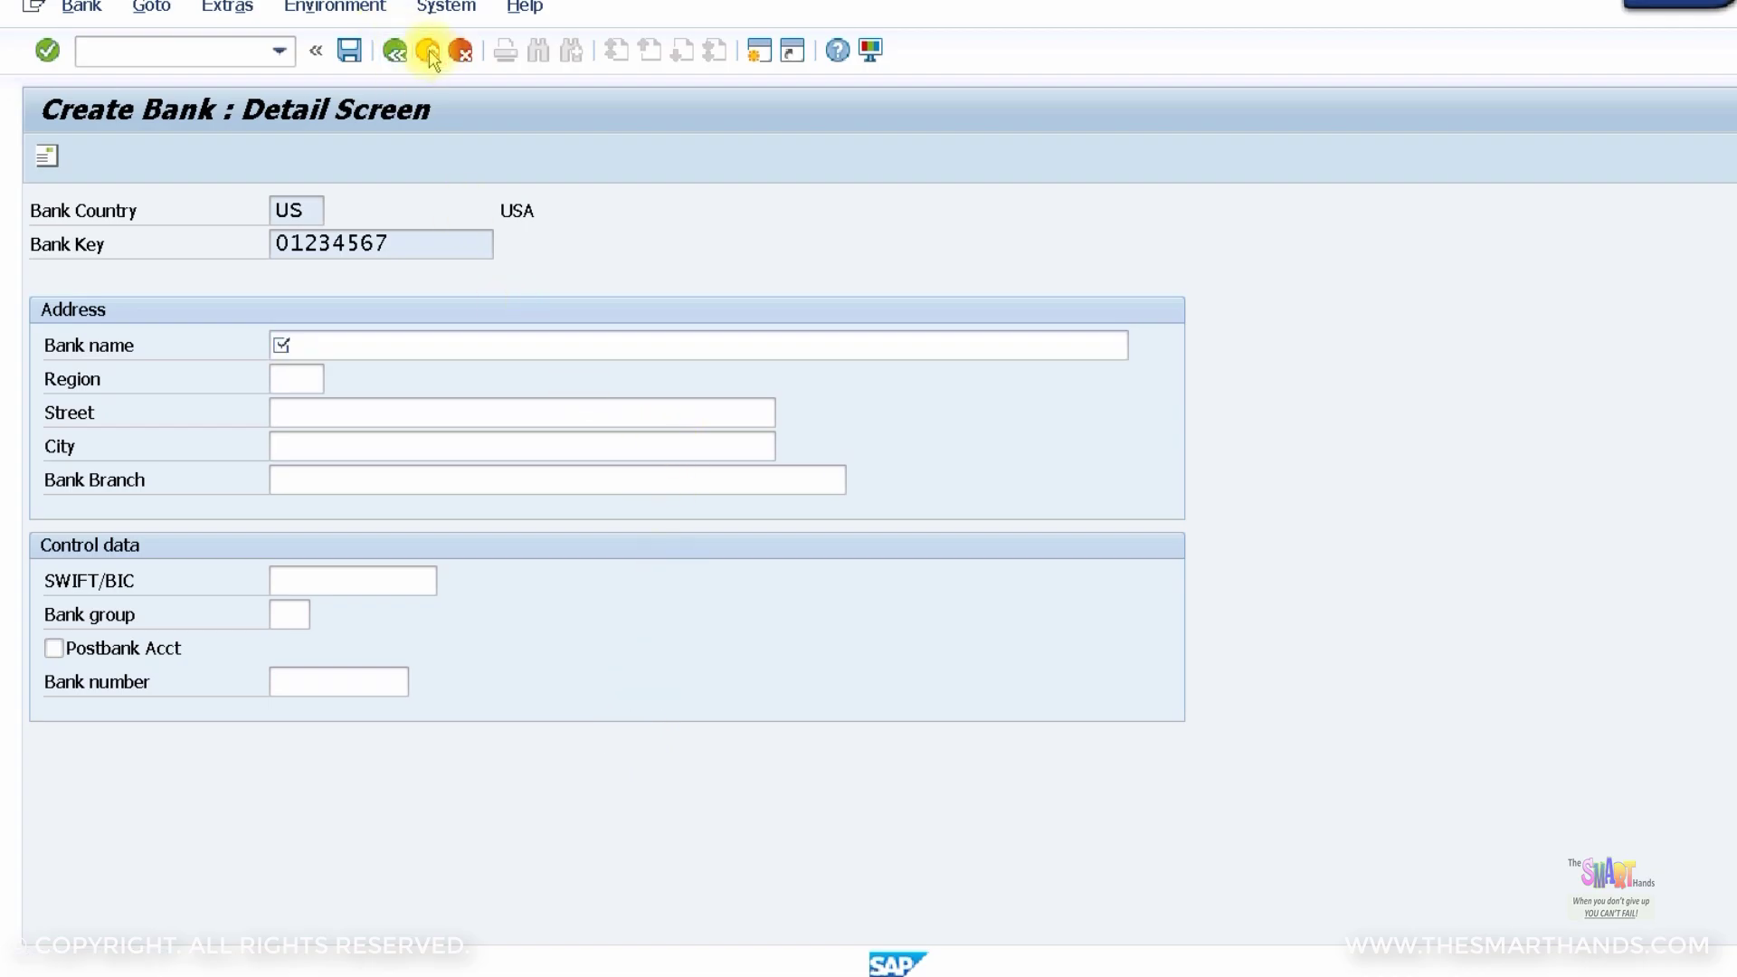
{"action": "left_click", "coordinate": [612, 592]}
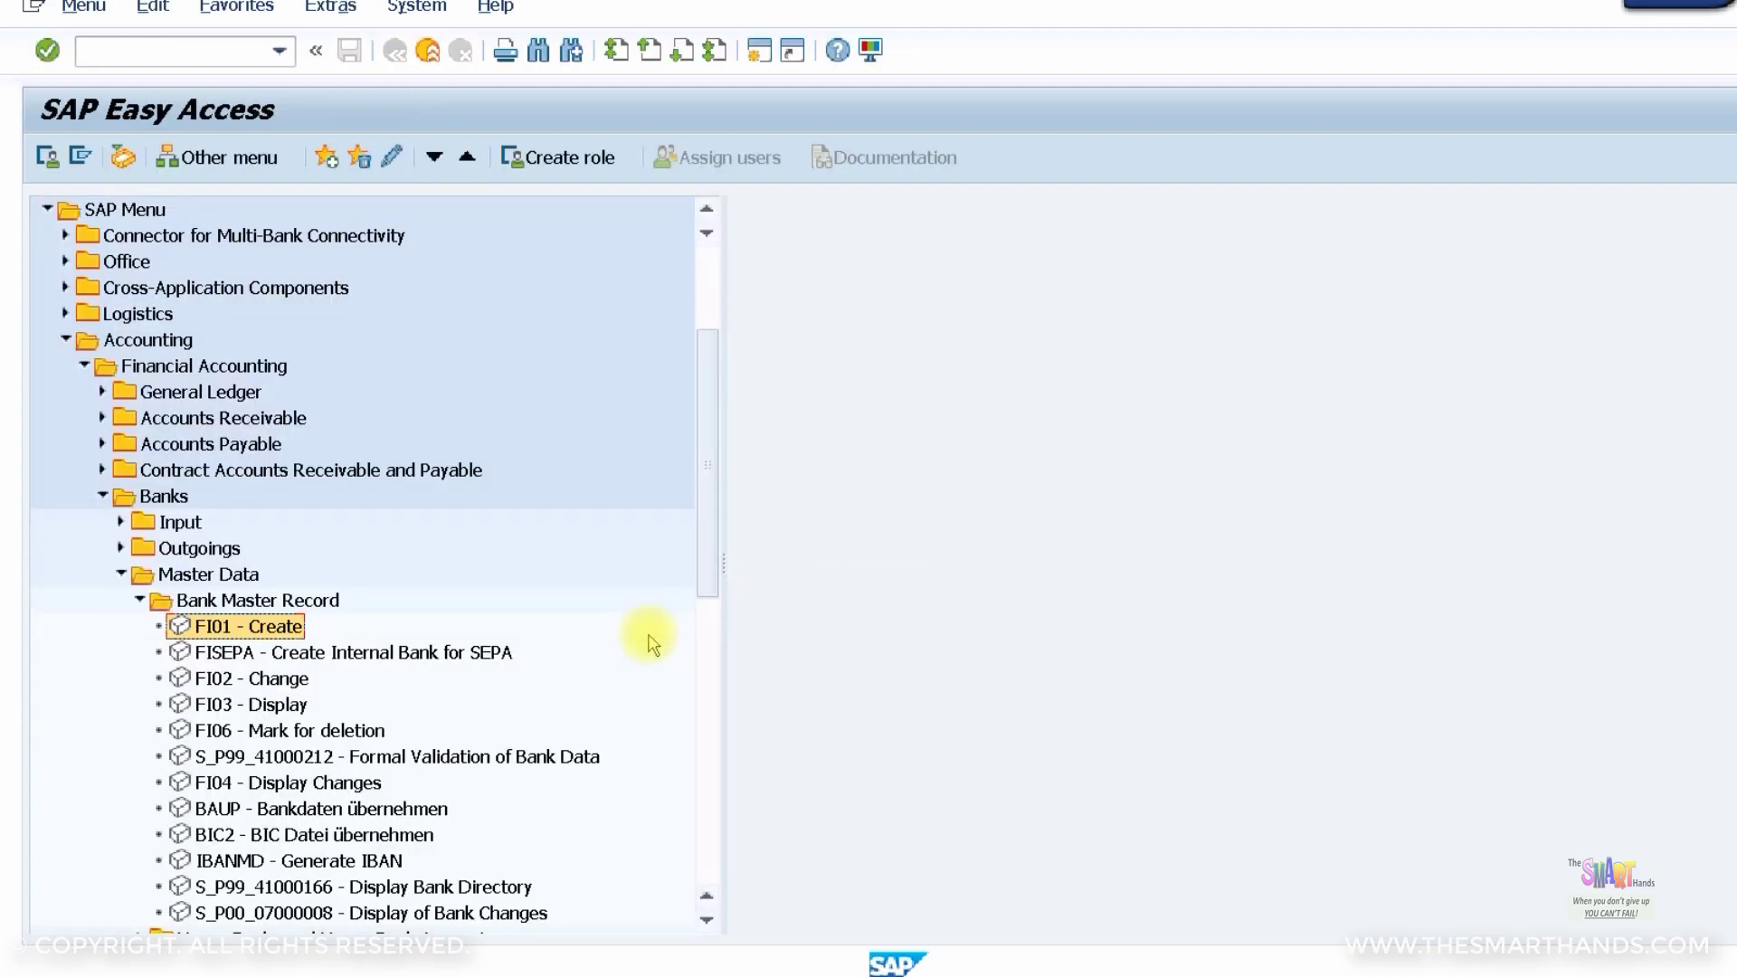